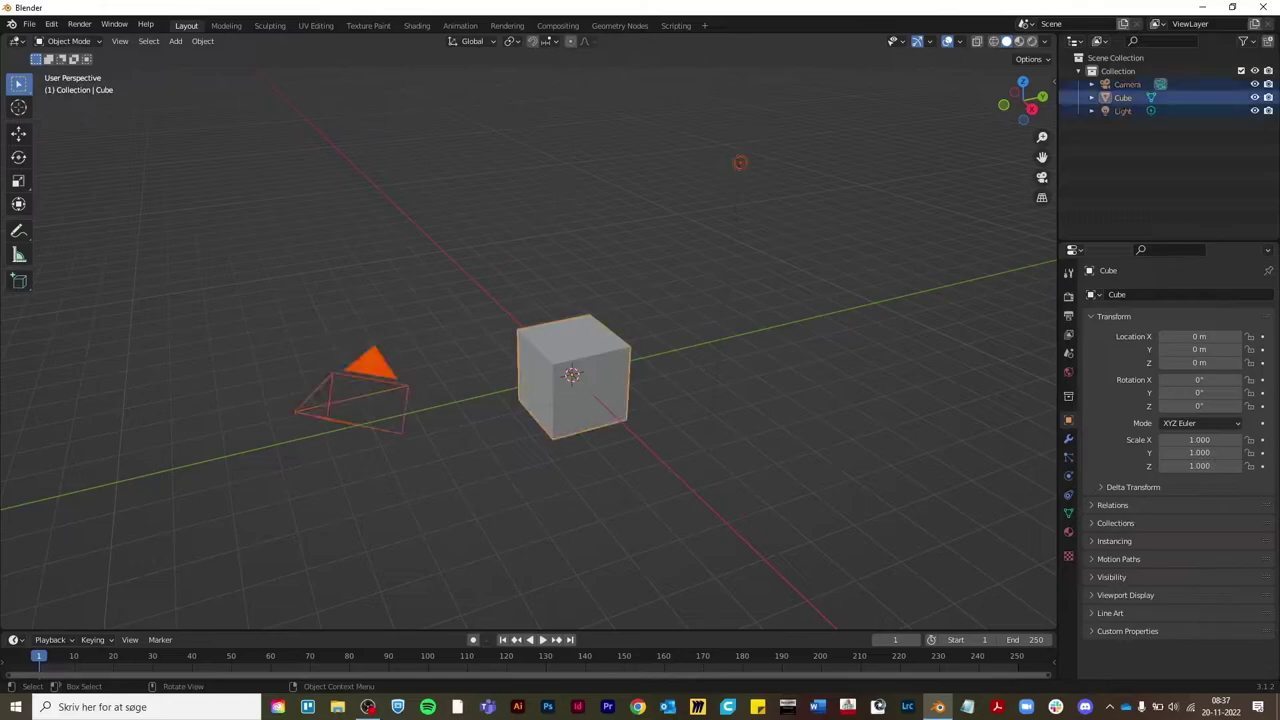
Clear the default scene and build a tapered octagonal base from an 8-vertex circle
key(Delete)
key(shift+a)
click(486, 143)
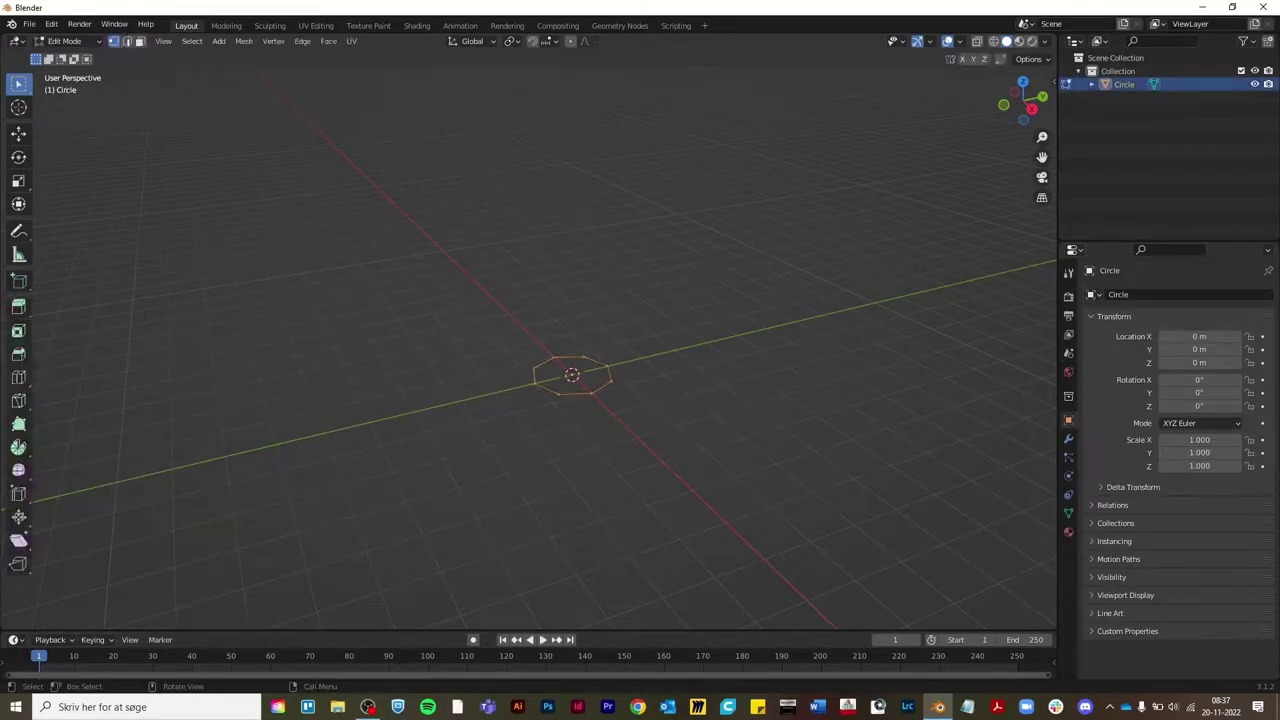
key(Return)
scroll(570, 370, up, 2)
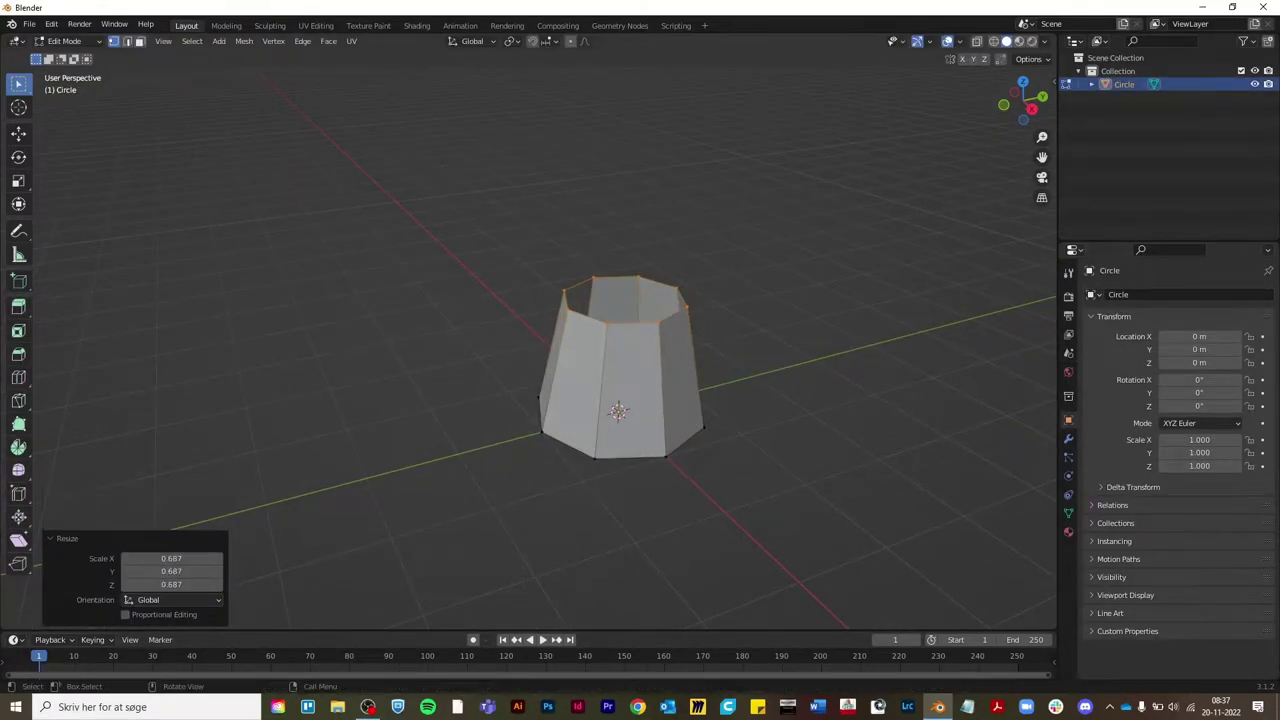
mouse_move(620, 400)
middle_down()
mouse_move(680, 330)
mouse_move(650, 420)
mouse_move(690, 421)
middle_up()
key(Tab)
Add a cylinder and raise it onto the top of the octagonal base
key(shift+a)
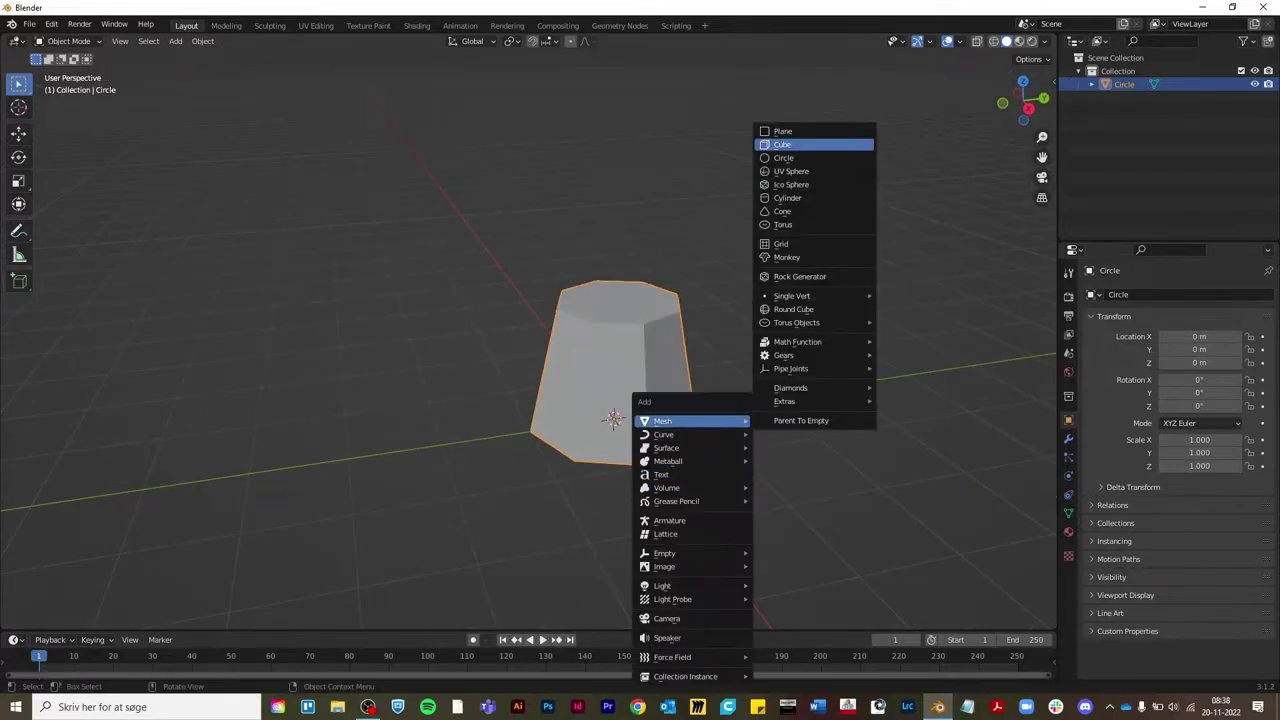
click(787, 197)
key(Return)
key(Tab)
key(s)
key(z)
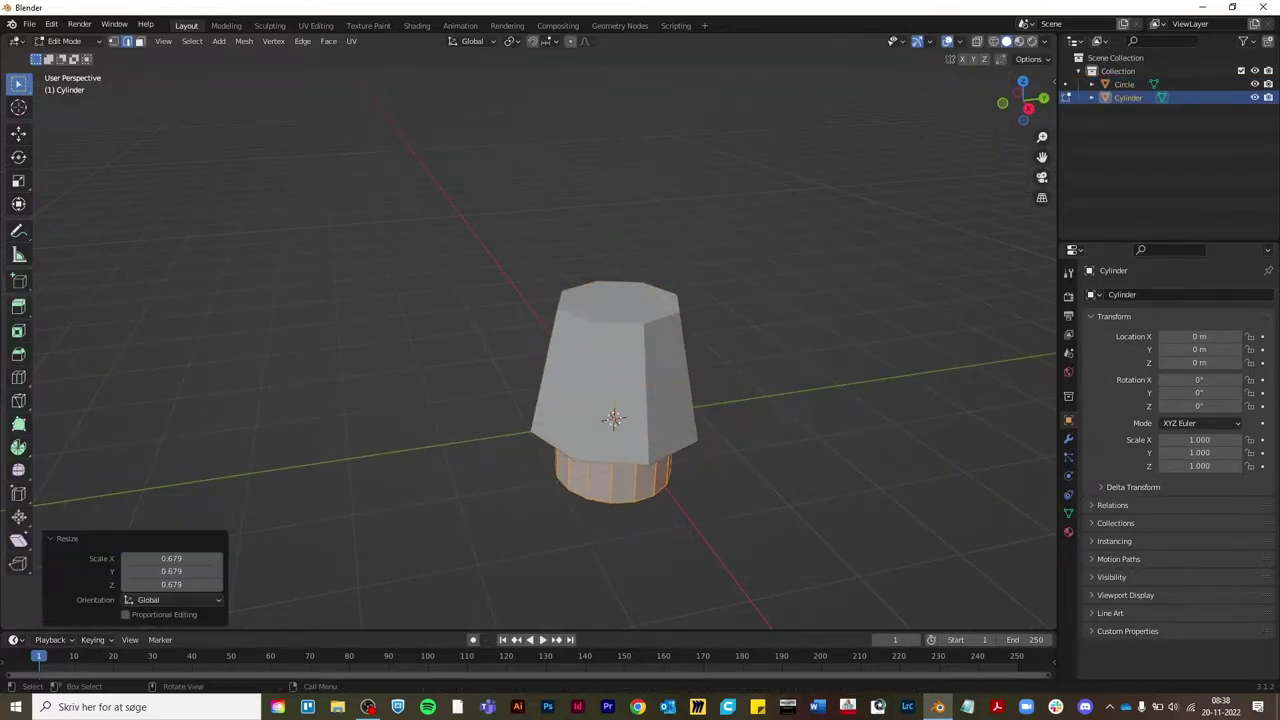
Shrink and flatten the cylinder into a short collar fitting the base top
key(Tab)
key(g)
key(z)
key(Tab)
key(s)
click(830, 313)
key(KP_1)
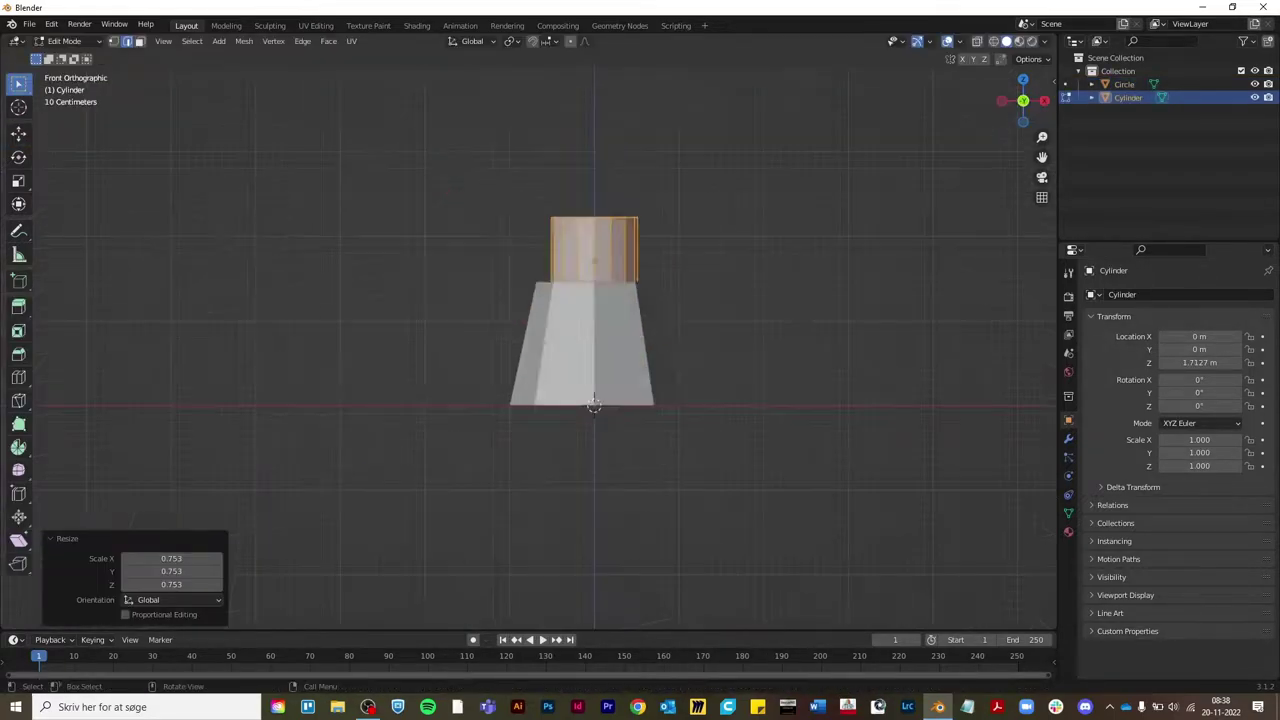
click(690, 240)
key(Tab)
middle_drag(690, 240, 620, 268)
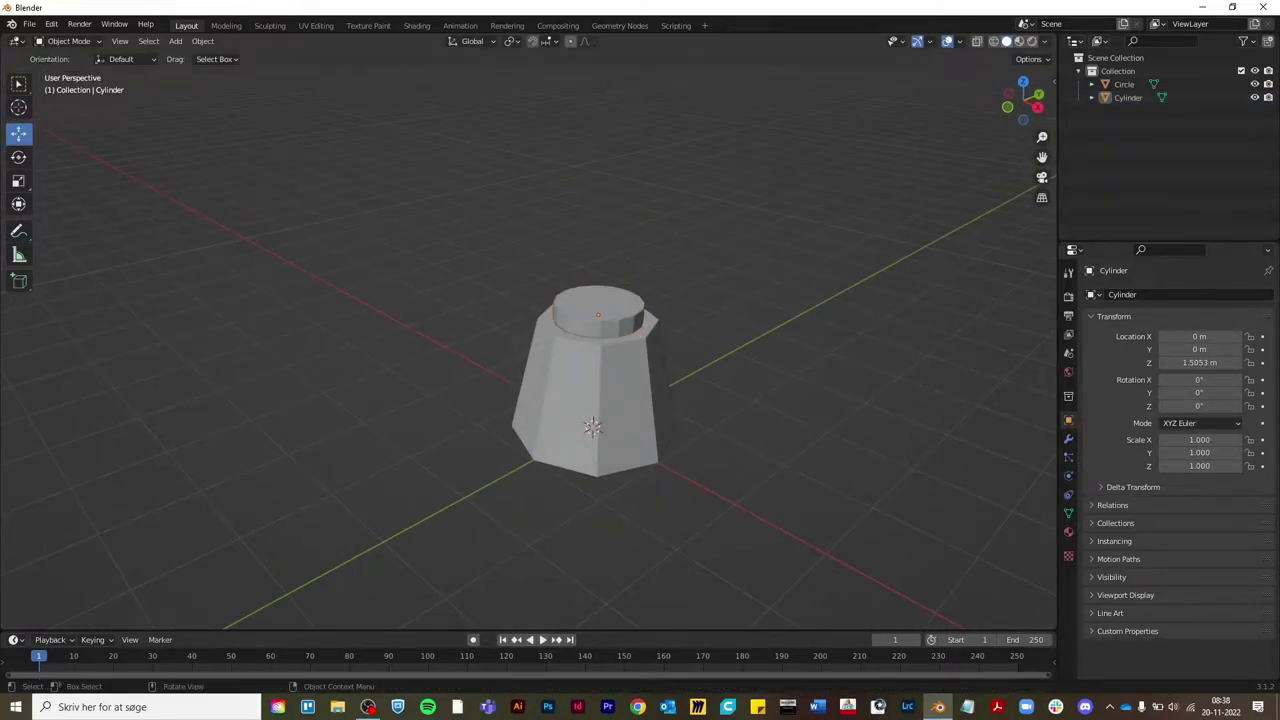
Add a second octagonal circle and start moving it up in Z
key(shift+a)
click(840, 300)
key(Return)
key(KP_1)
Raise Circle.001 to the collar top and shrink it to the collar width
key(g)
key(z)
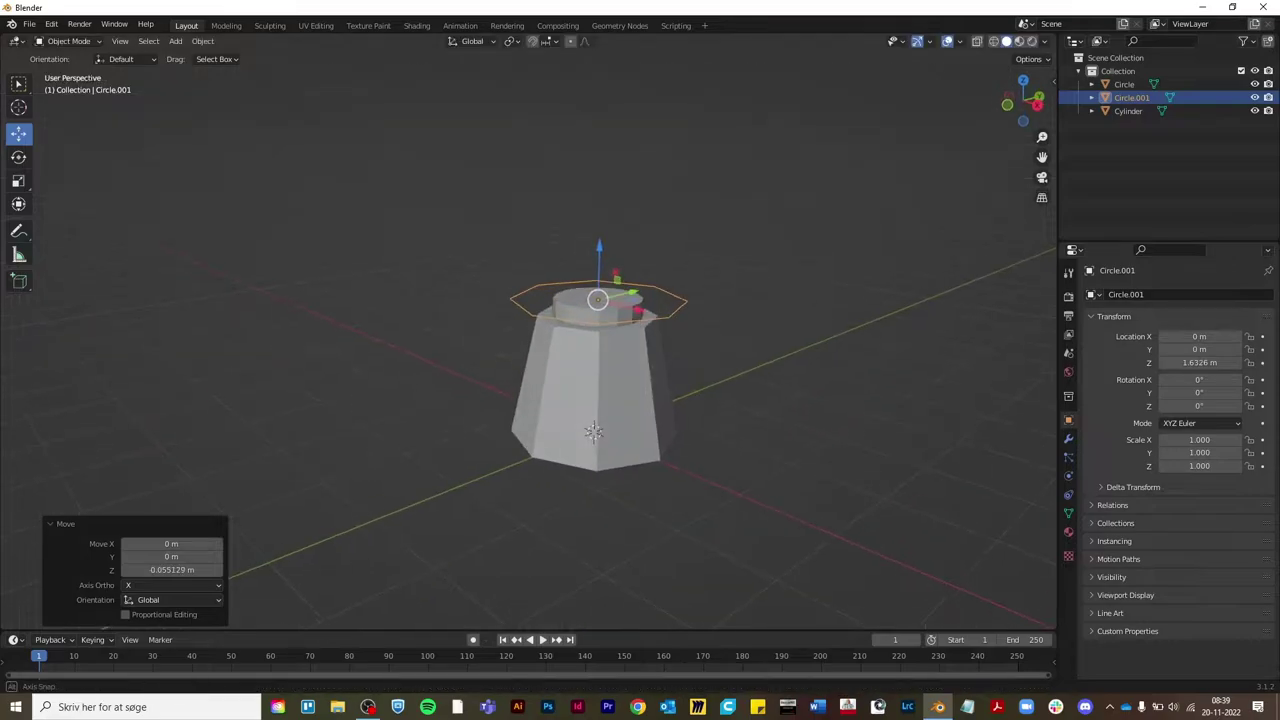
key(Tab)
key(s)
click(590, 432)
key(KP_1)
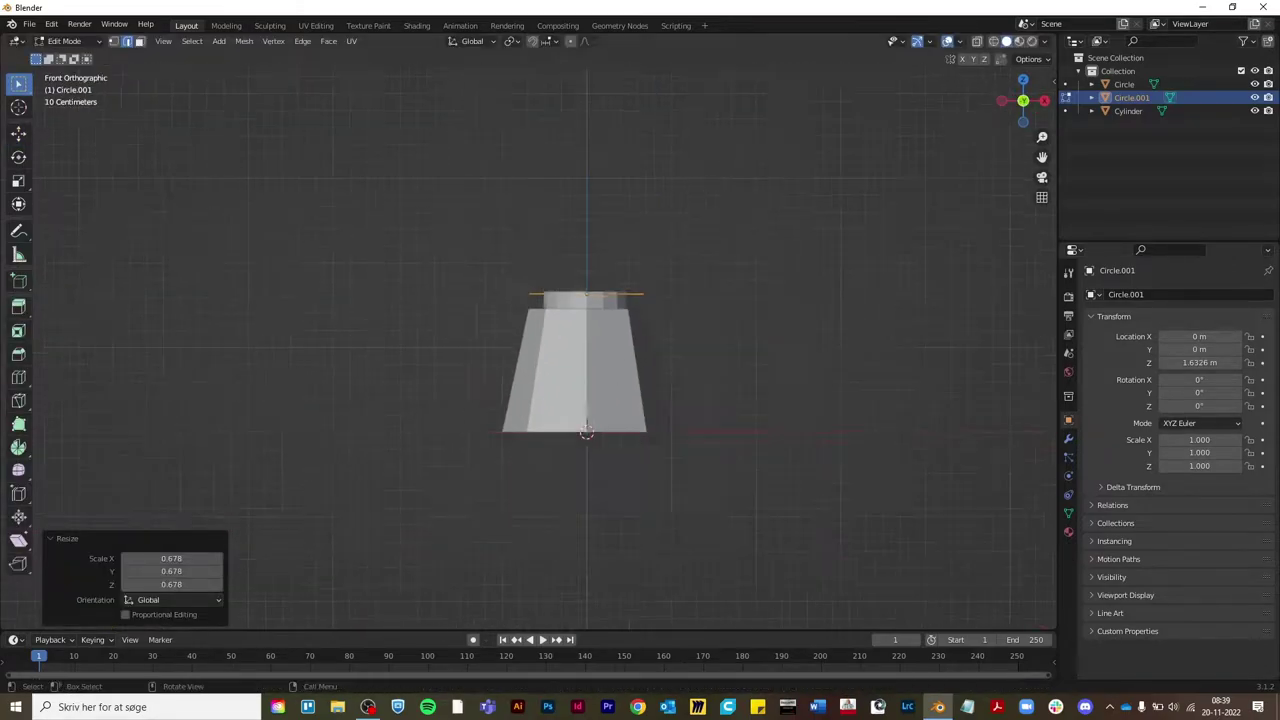
mouse_move(586, 430)
middle_down()
mouse_move(612, 427)
mouse_move(604, 458)
mouse_move(685, 218)
middle_up()
Extrude the ring upward and widen its top into a flared chamber
key(Tab)
key(z)
click(603, 457)
key(s)
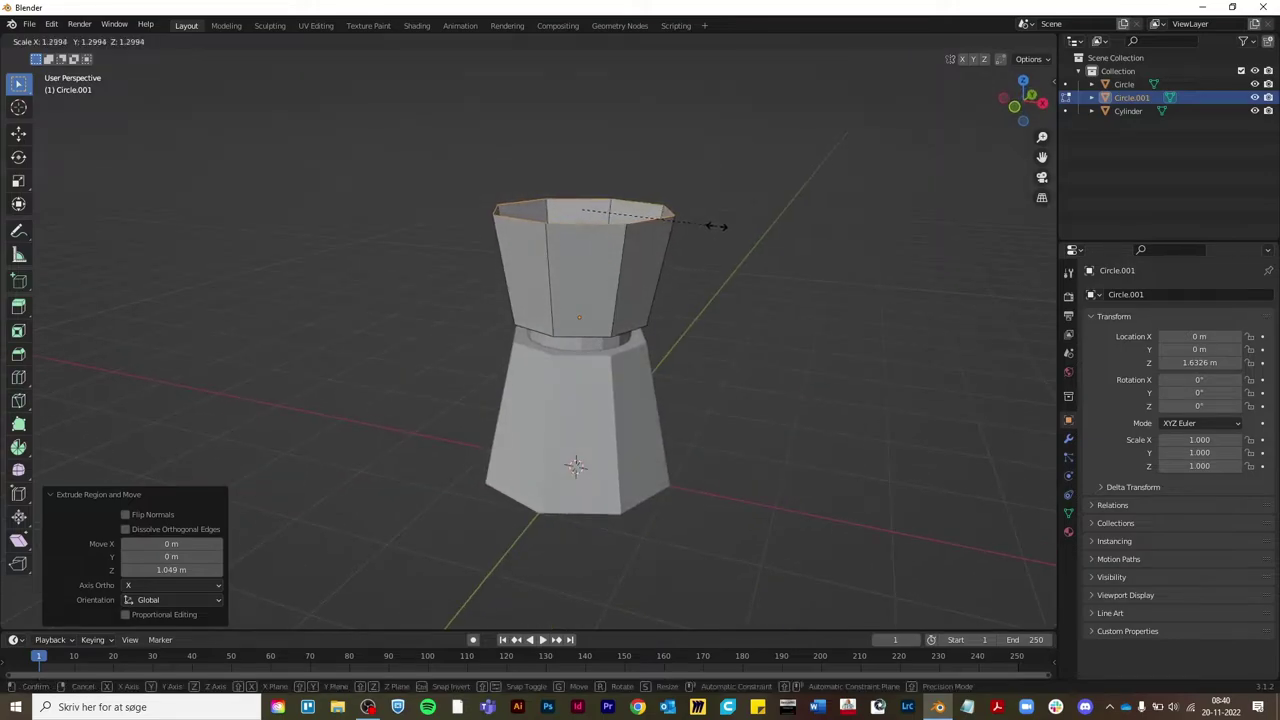
middle_drag(640, 360, 720, 280)
middle_drag(540, 400, 480, 340)
Delete the faces on one half of the upper chamber
alt+click(470, 300)
mouse_move(360, 300)
middle_down()
mouse_move(330, 277)
mouse_move(380, 300)
middle_up()
key(x)
click(330, 277)
middle_drag(600, 400, 630, 395)
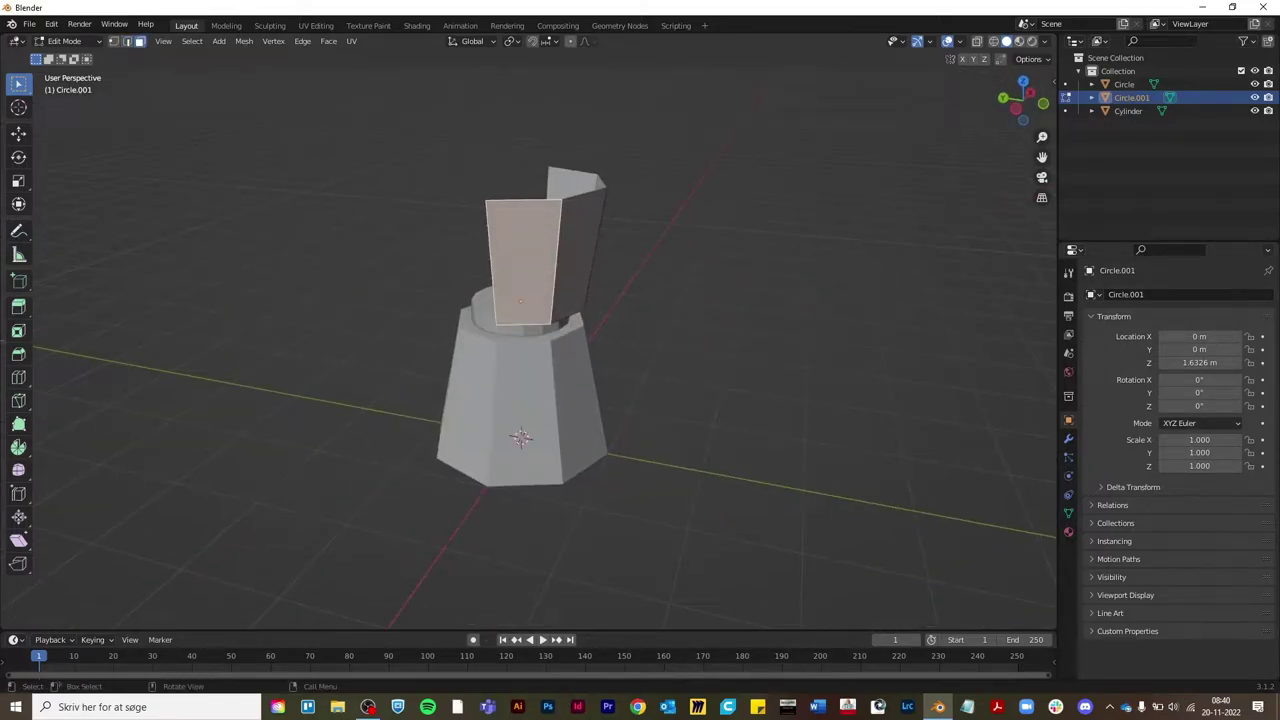
Extrude the open edge and push the chamber's side edge outward along Y
key(e)
key(Escape)
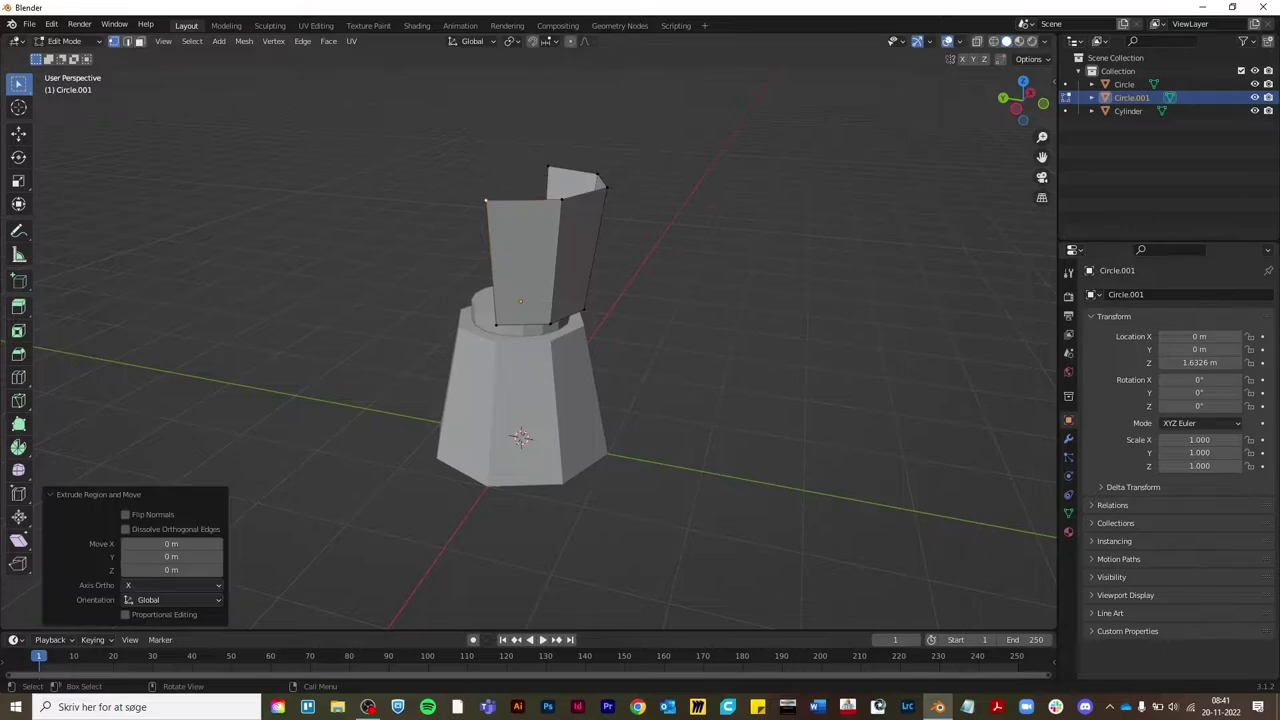
key(2)
right_click(400, 245)
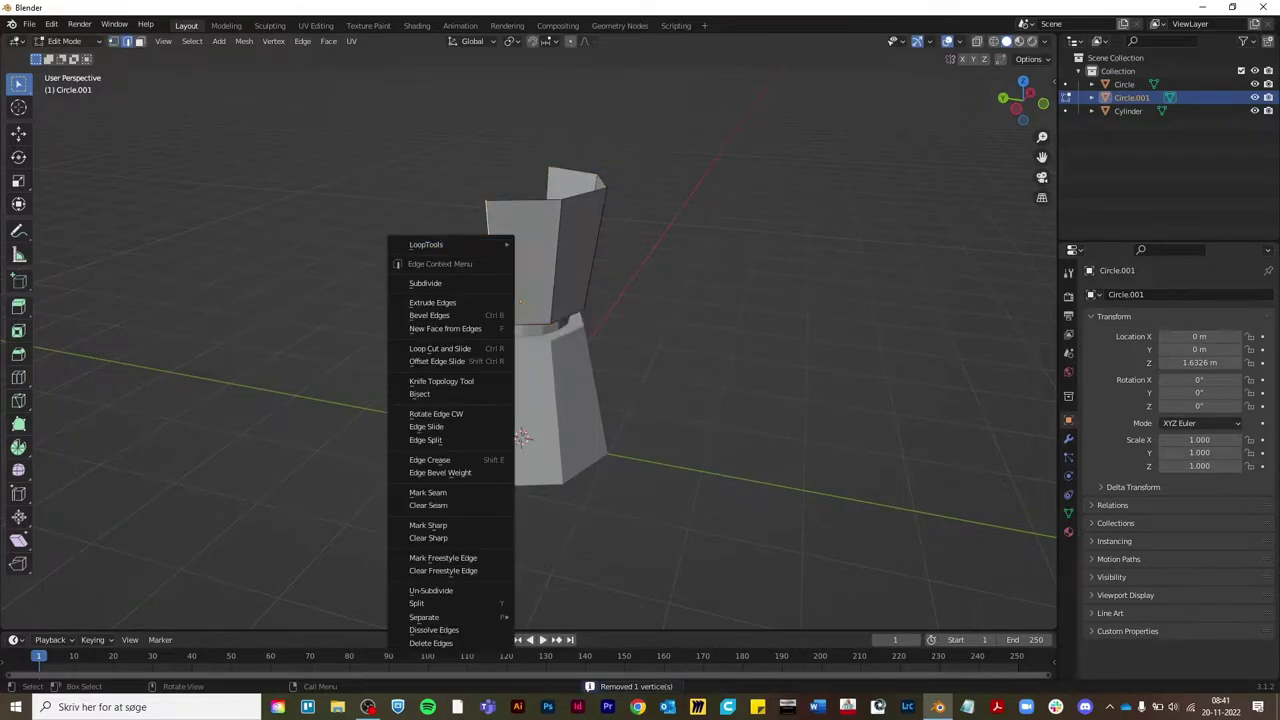
click(595, 250)
scroll(520, 330, up, 3)
mouse_move(520, 330)
middle_down()
mouse_move(560, 320)
mouse_move(560, 300)
mouse_move(540, 320)
mouse_move(560, 300)
middle_up()
key(g)
key(Return)
key(KP_1)
key(Return)
key(Return)
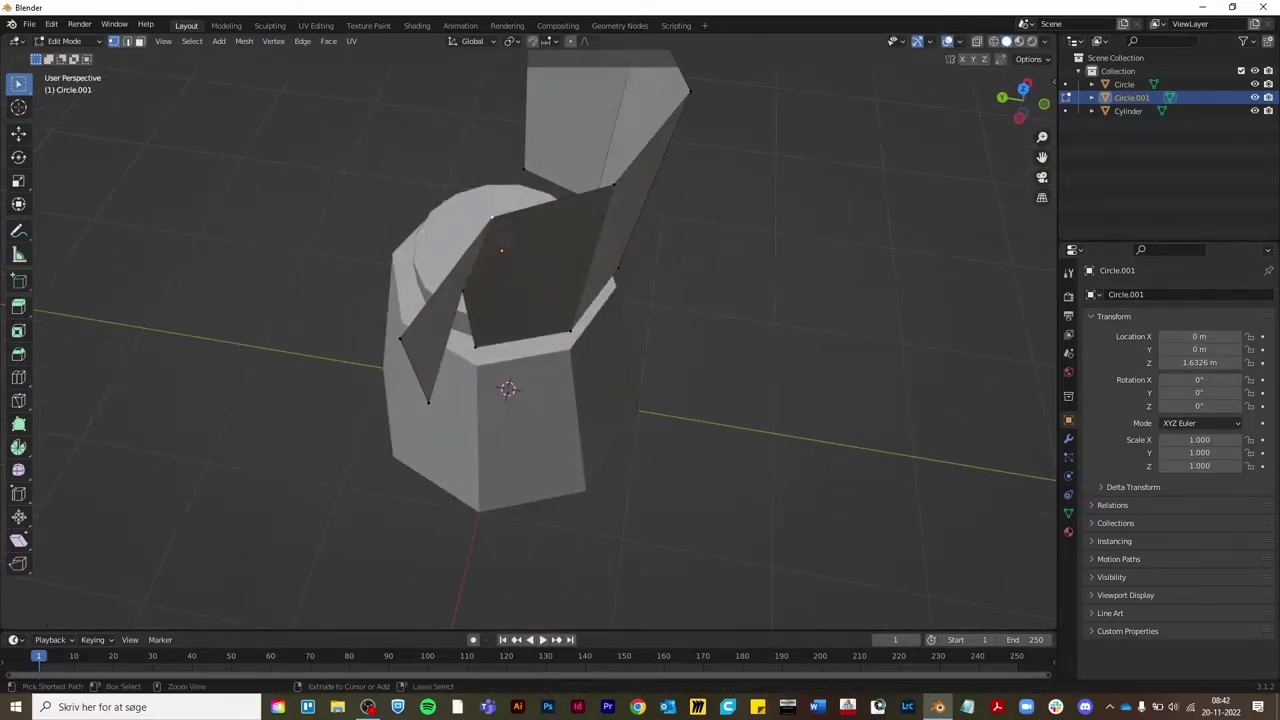
Subdivide the top and move the new vertices along Y and X into a pointed spout
key(w)
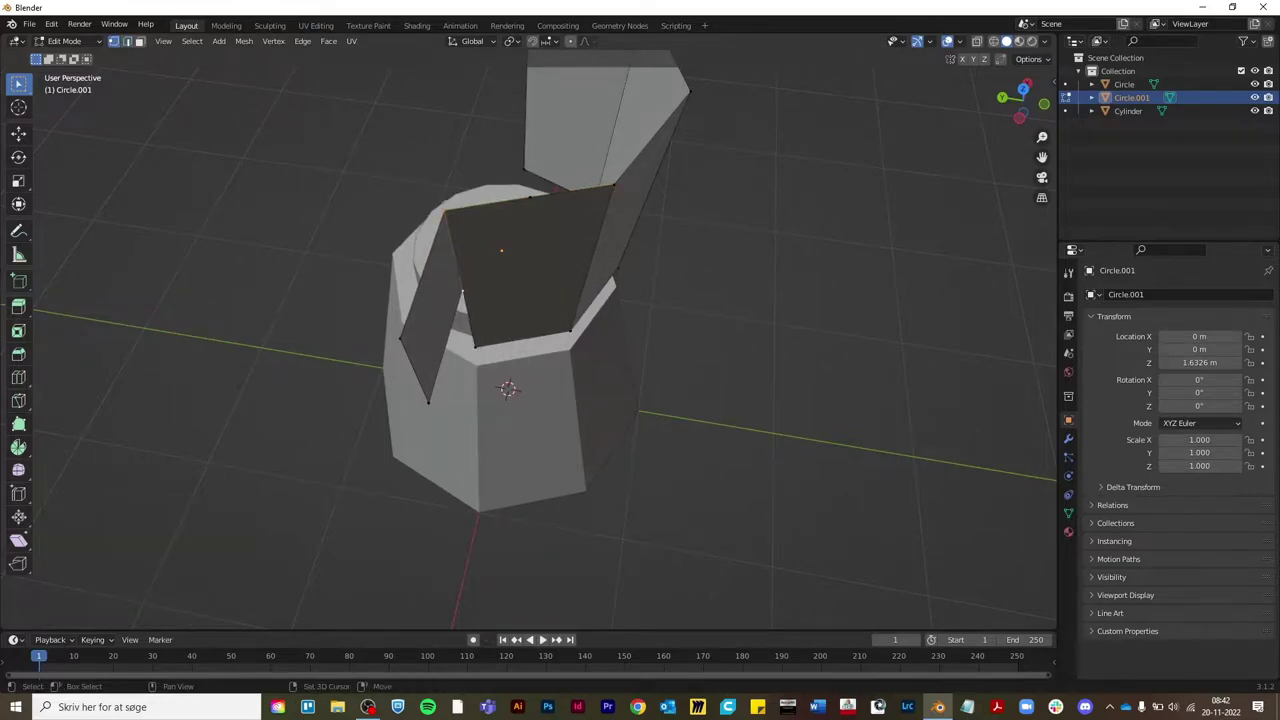
key(g)
key(y)
key(Return)
middle_drag(520, 330, 560, 310)
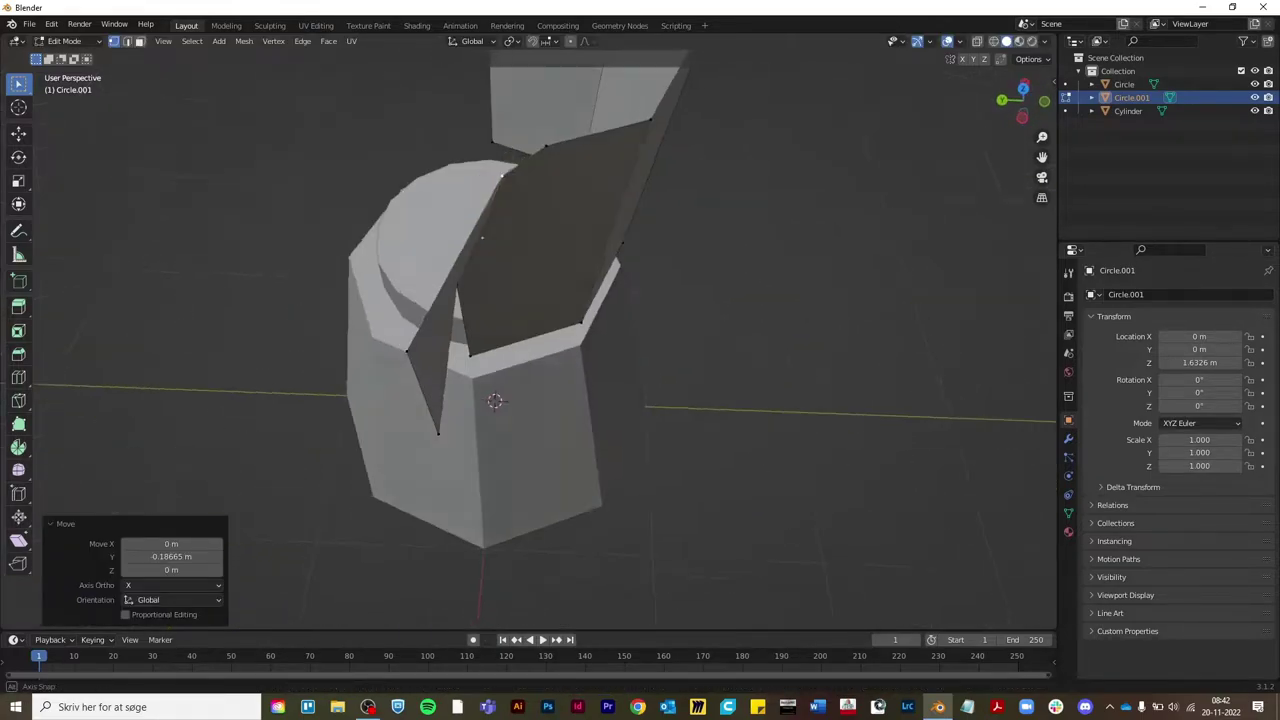
key(g)
key(y)
key(Return)
key(KP_1)
key(g)
key(x)
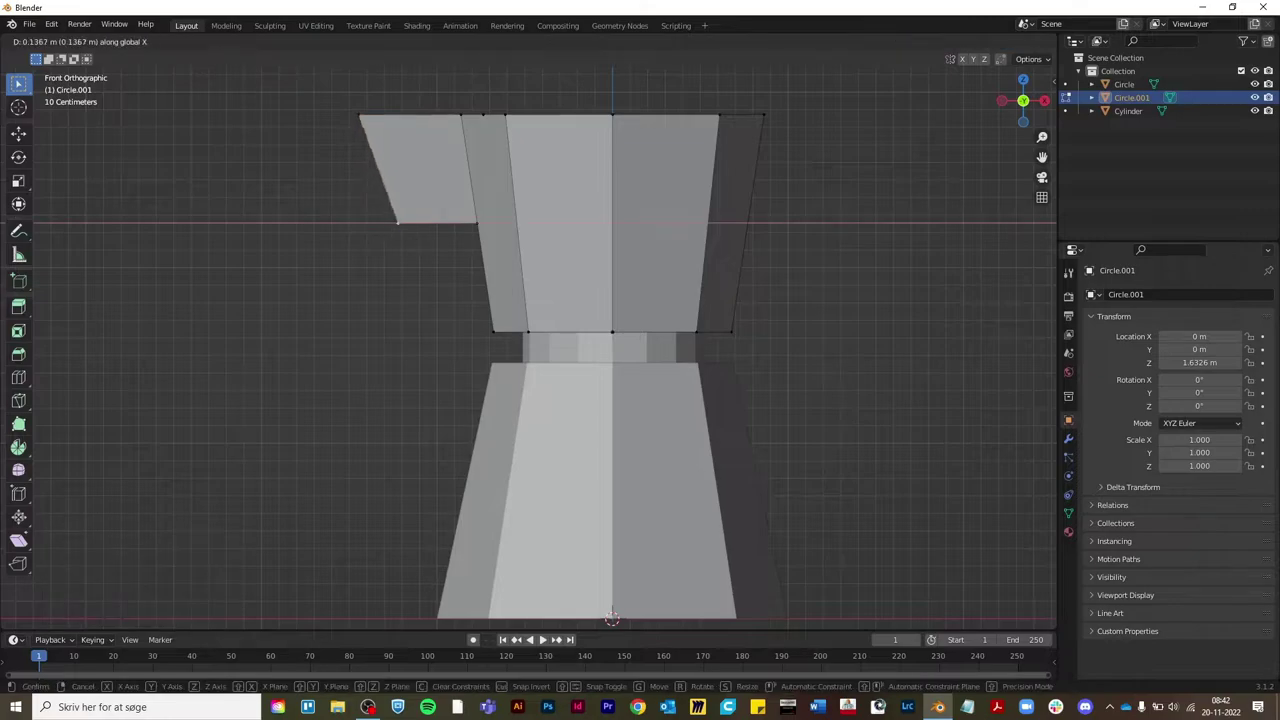
key(Return)
mouse_move(611, 617)
middle_down()
mouse_move(531, 583)
mouse_move(589, 601)
mouse_move(500, 330)
mouse_move(560, 310)
middle_up()
Dissolve the extra vertices on the spout
key(Tab)
click(498, 320)
key(ctrl+x)
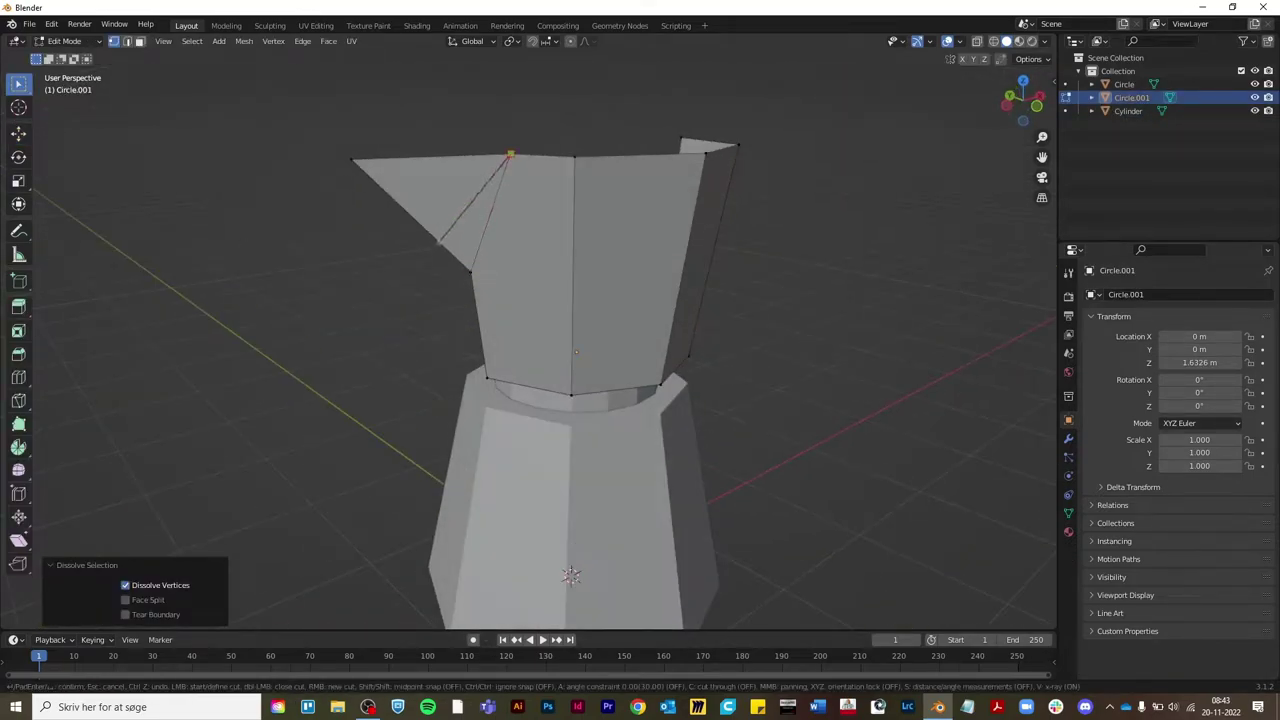
mouse_move(570, 575)
middle_down()
mouse_move(479, 471)
mouse_move(470, 480)
middle_up()
key(Return)
Add and apply a Mirror modifier using Circle as mirror object to complete the chamber
key(Tab)
middle_drag(500, 400, 560, 330)
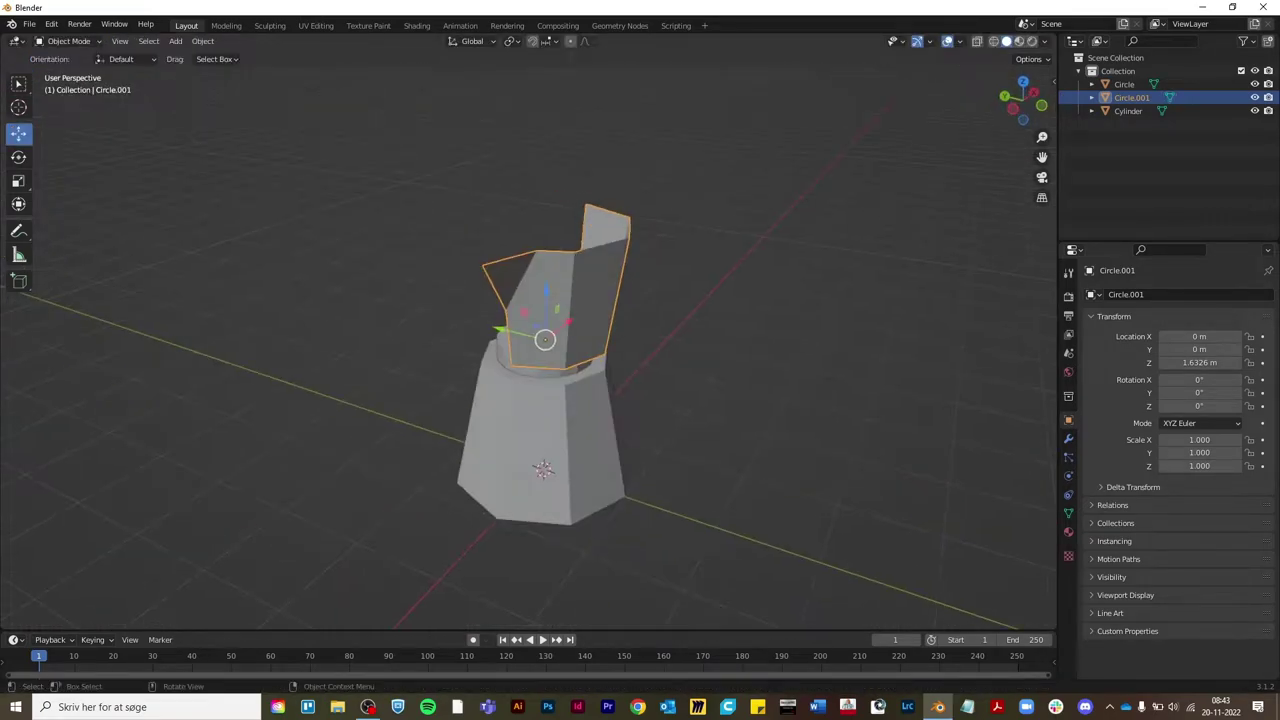
click(1068, 440)
click(1178, 294)
click(1005, 449)
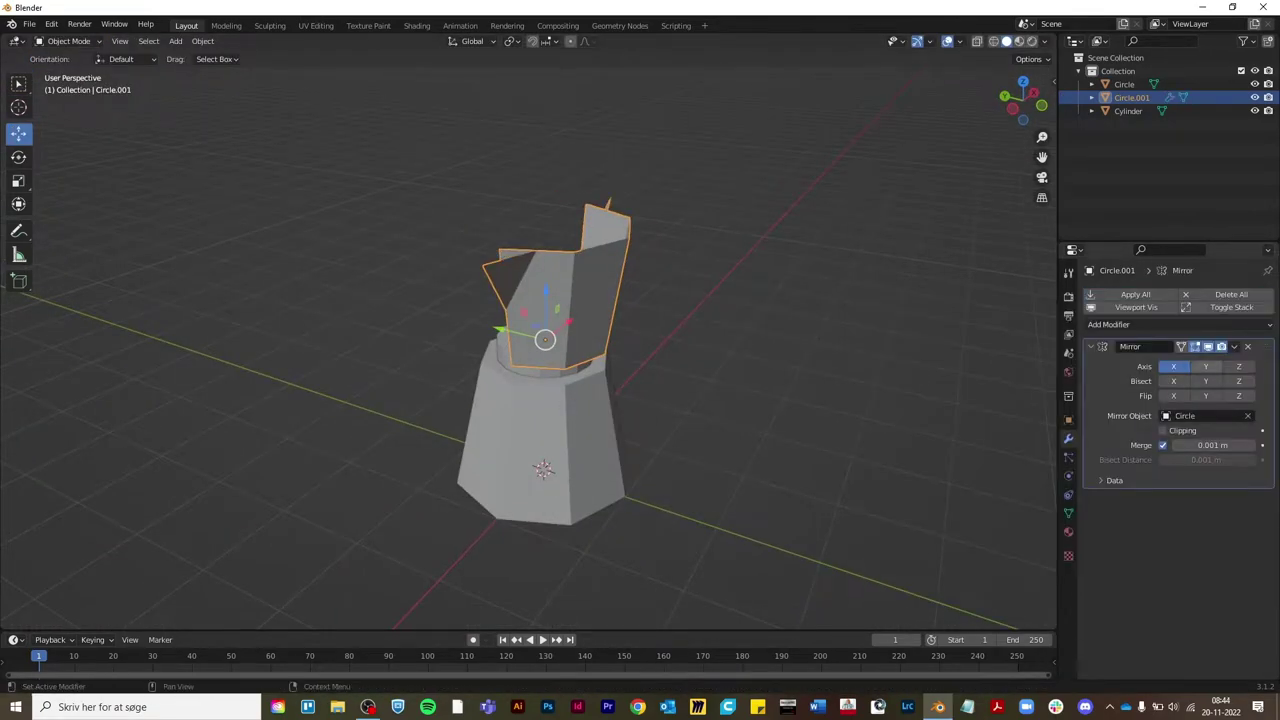
mouse_move(530, 400)
middle_down()
mouse_move(520, 330)
mouse_move(540, 380)
mouse_move(560, 340)
middle_up()
key(alt+a)
key(ctrl+z)
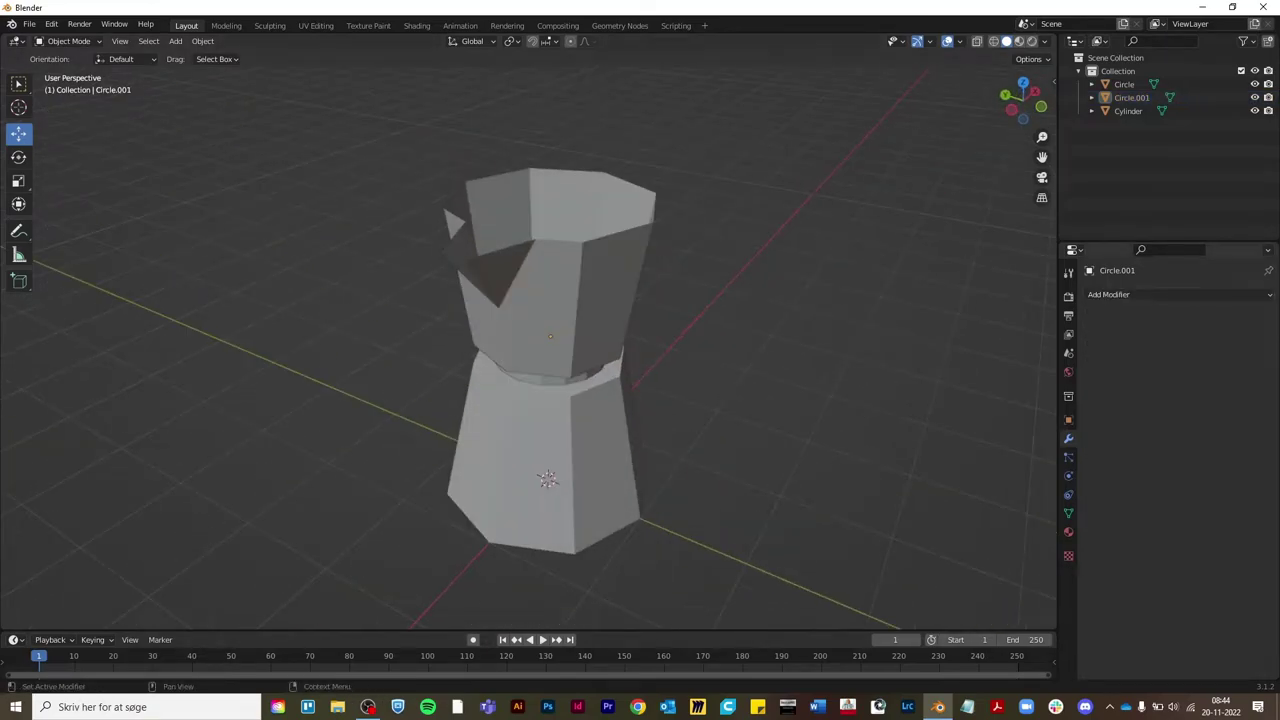
Narrow the spout by scaling its edges along Y
key(Tab)
mouse_move(550, 400)
middle_down()
mouse_move(530, 360)
mouse_move(545, 380)
middle_up()
key(2)
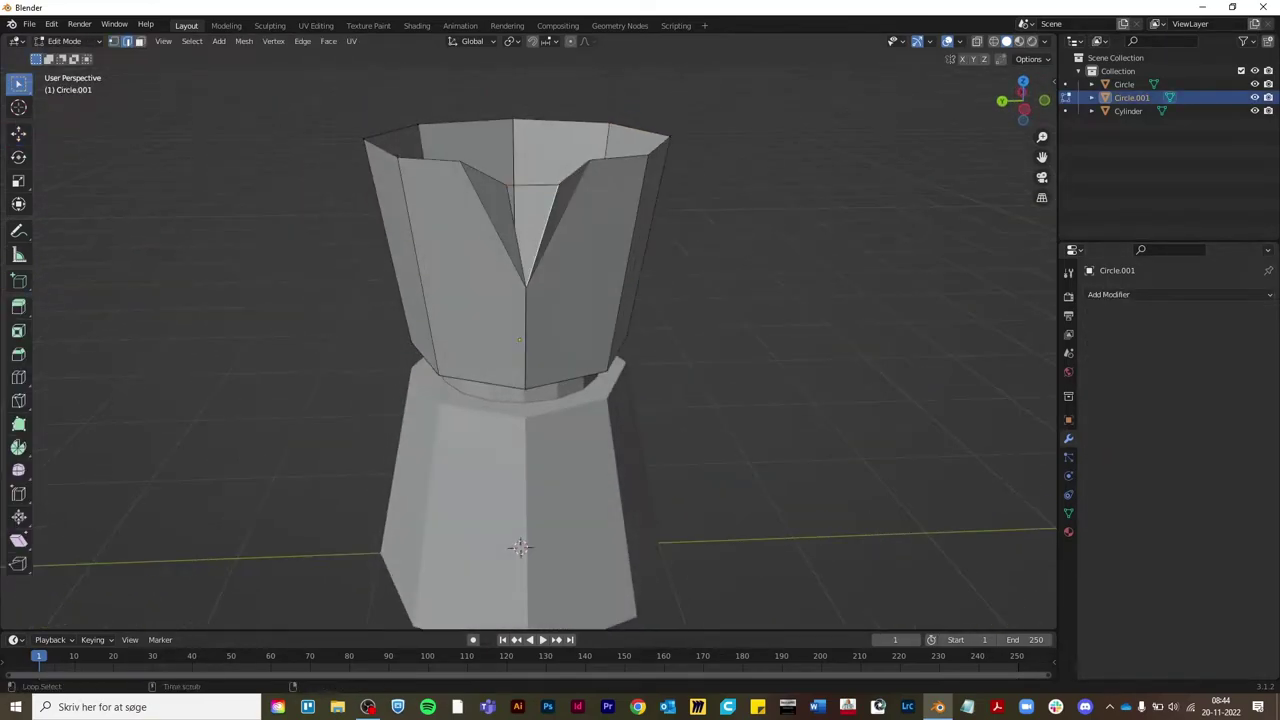
middle_drag(520, 547, 511, 515)
click(783, 266)
mouse_move(783, 266)
middle_down()
mouse_move(600, 350)
mouse_move(650, 380)
mouse_move(503, 242)
mouse_move(560, 300)
mouse_move(537, 420)
middle_up()
key(Tab)
Duplicate the base's bottom face and separate it into a new object, Circle.002
scroll(700, 400, up, 3)
key(KP_1)
key(Tab)
key(alt+z)
key(alt+z)
scroll(503, 242, down, 4)
key(alt+q)
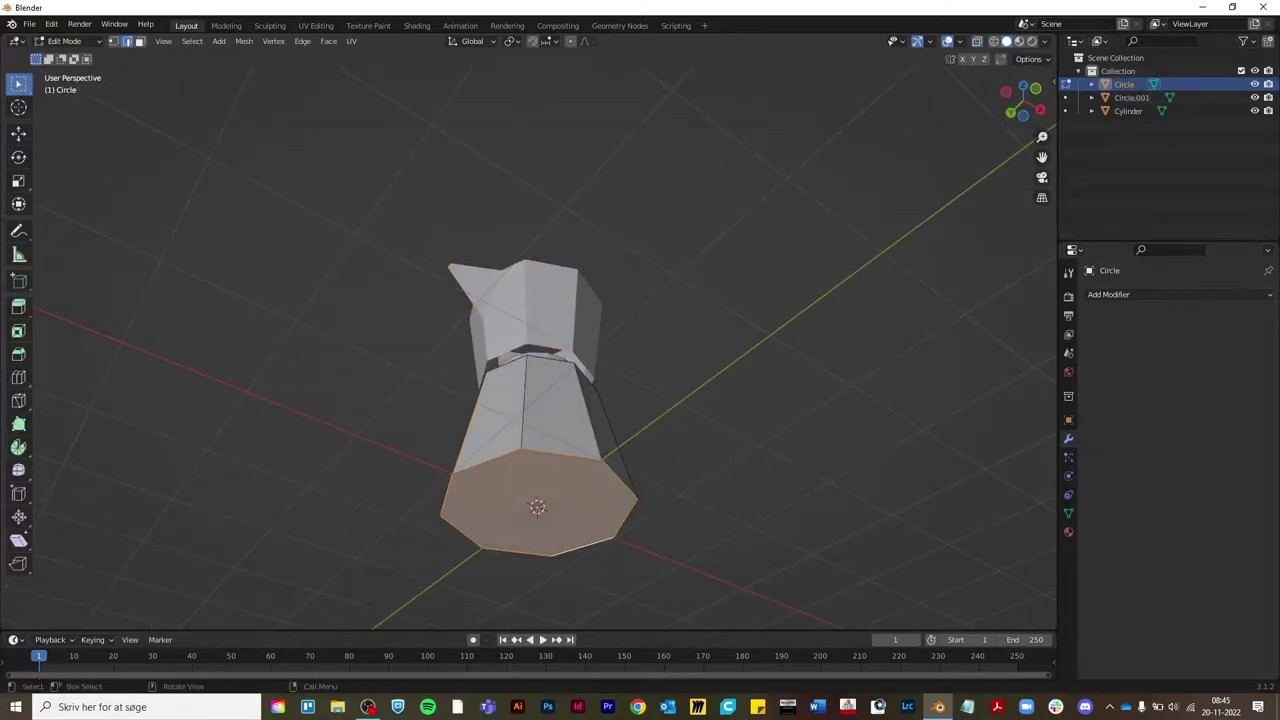
key(p)
key(Return)
key(KP_1)
Raise the Circle.002 plate 2.9443 m in Z to sit above the upper chamber
key(Tab)
key(g)
key(z)
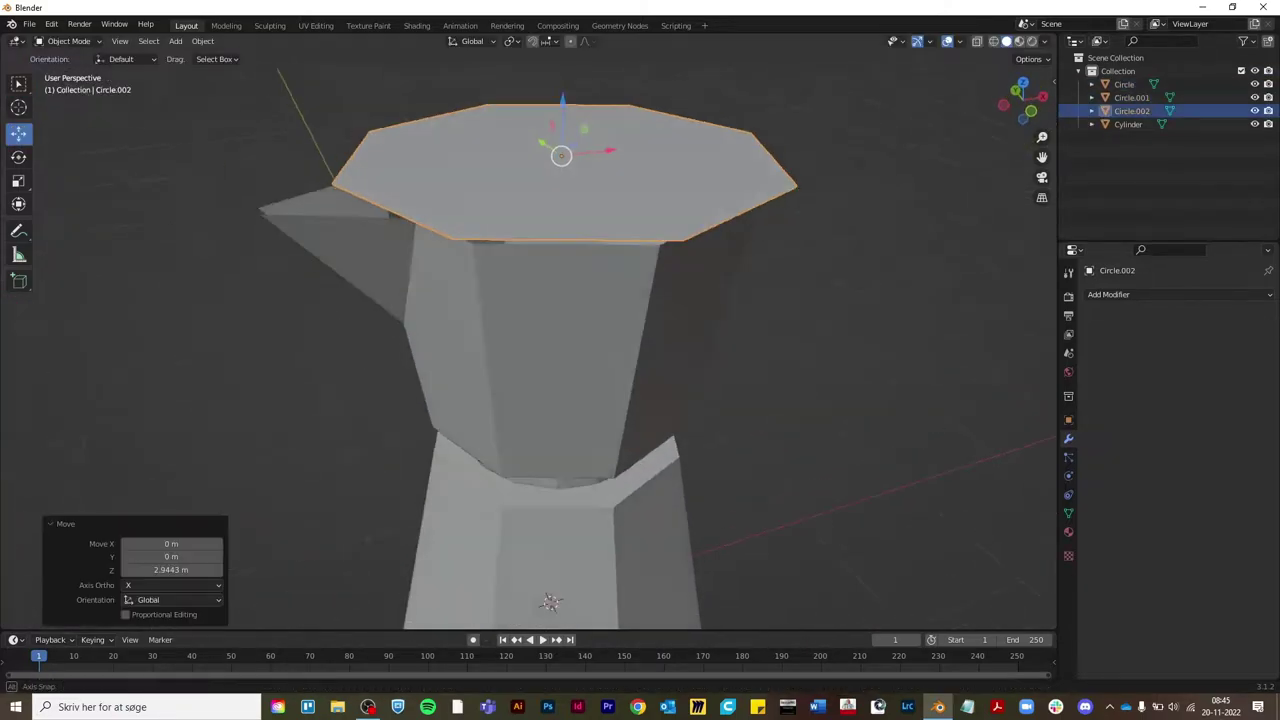
click(573, 166)
Scale the lid plate and extrude it along its normal into a thin rim plus a band
key(Tab)
key(s)
mouse_move(573, 166)
middle_down()
mouse_move(555, 552)
mouse_move(560, 470)
middle_up()
key(Tab)
key(KP_1)
key(e)
click(555, 552)
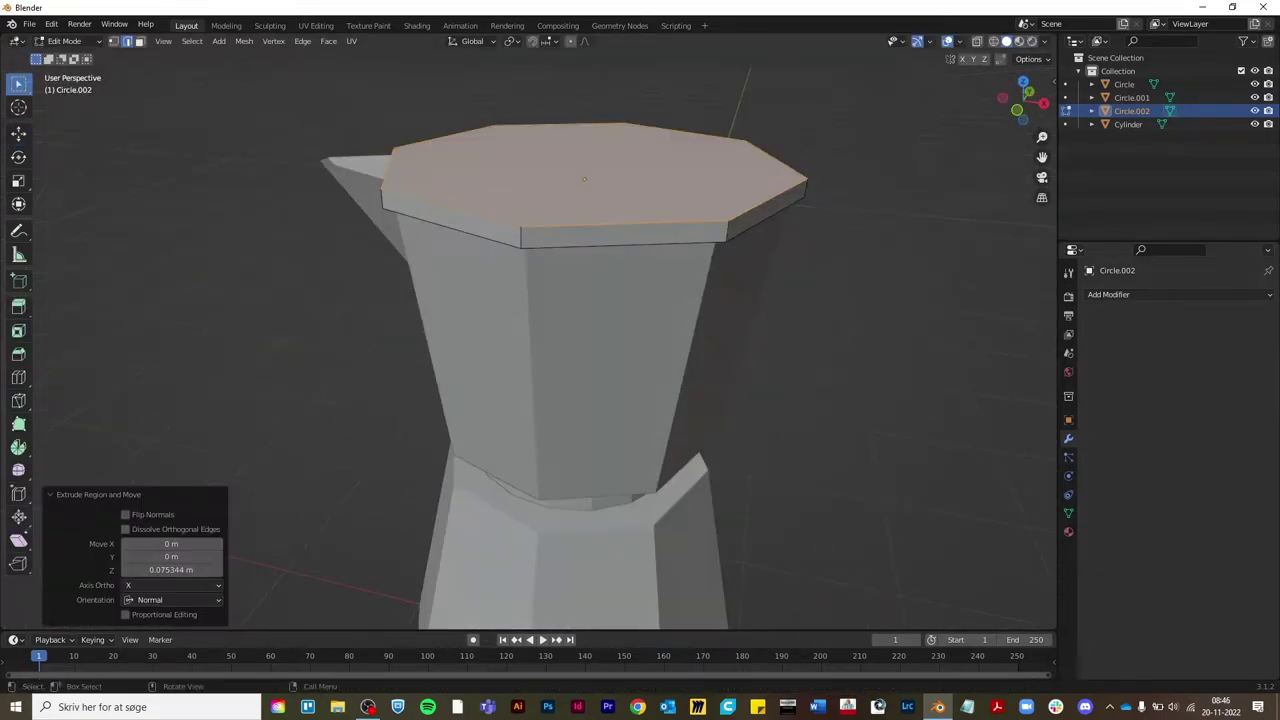
key(Return)
Merge the lid top at center into a pointed peak and place the 3D cursor at its tip
scroll(584, 178, down, 3)
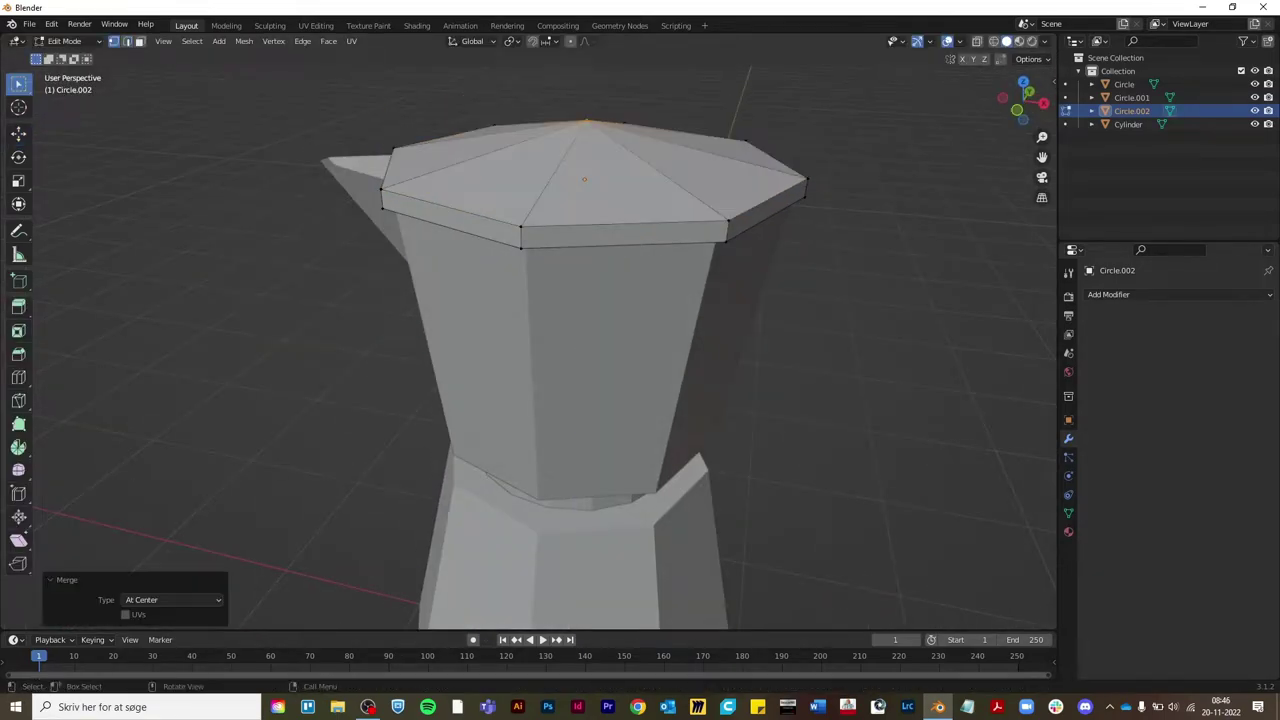
scroll(584, 178, down, 3)
key(Tab)
middle_drag(584, 400, 590, 380)
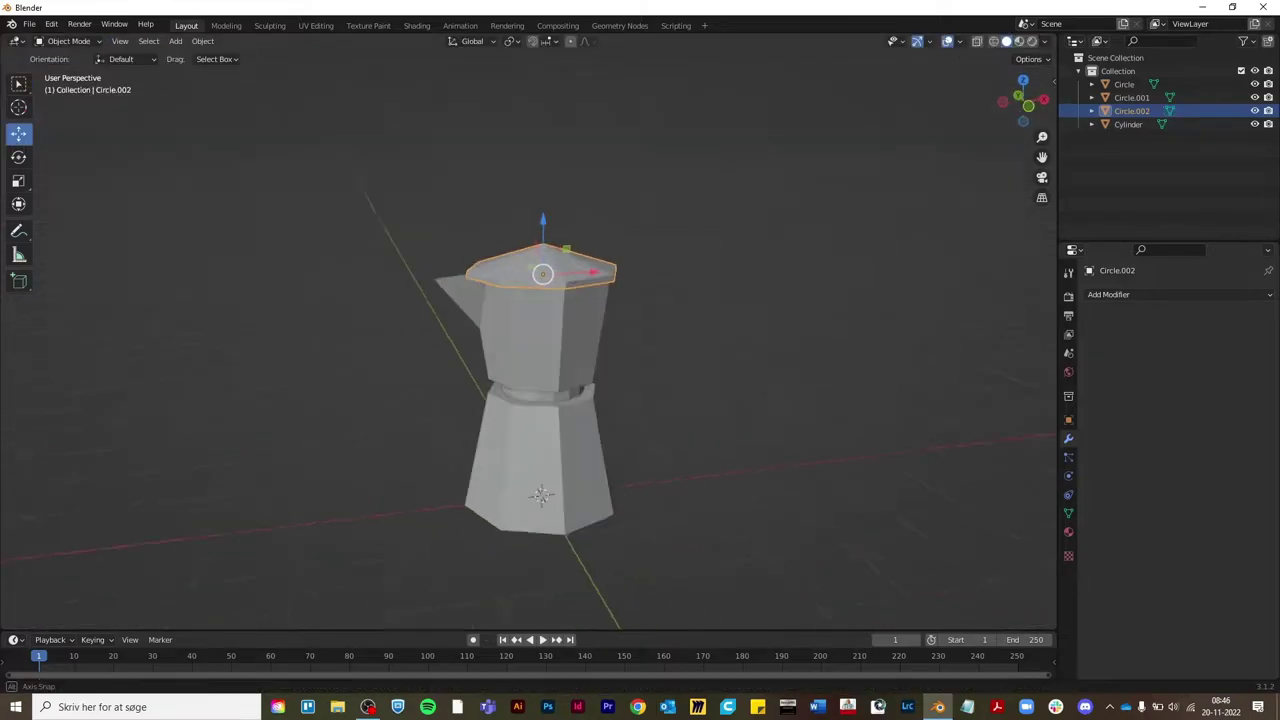
scroll(545, 400, up, 3)
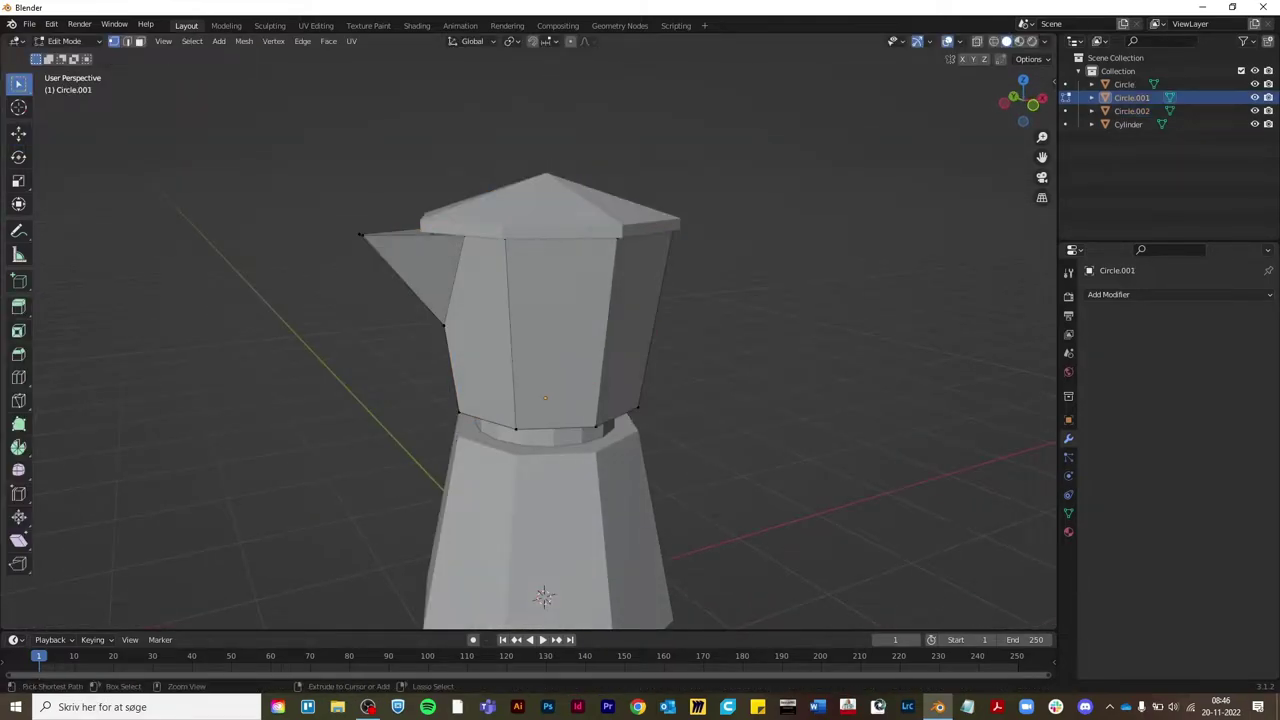
scroll(544, 597, up, 3)
middle_drag(544, 597, 547, 481)
key(Tab)
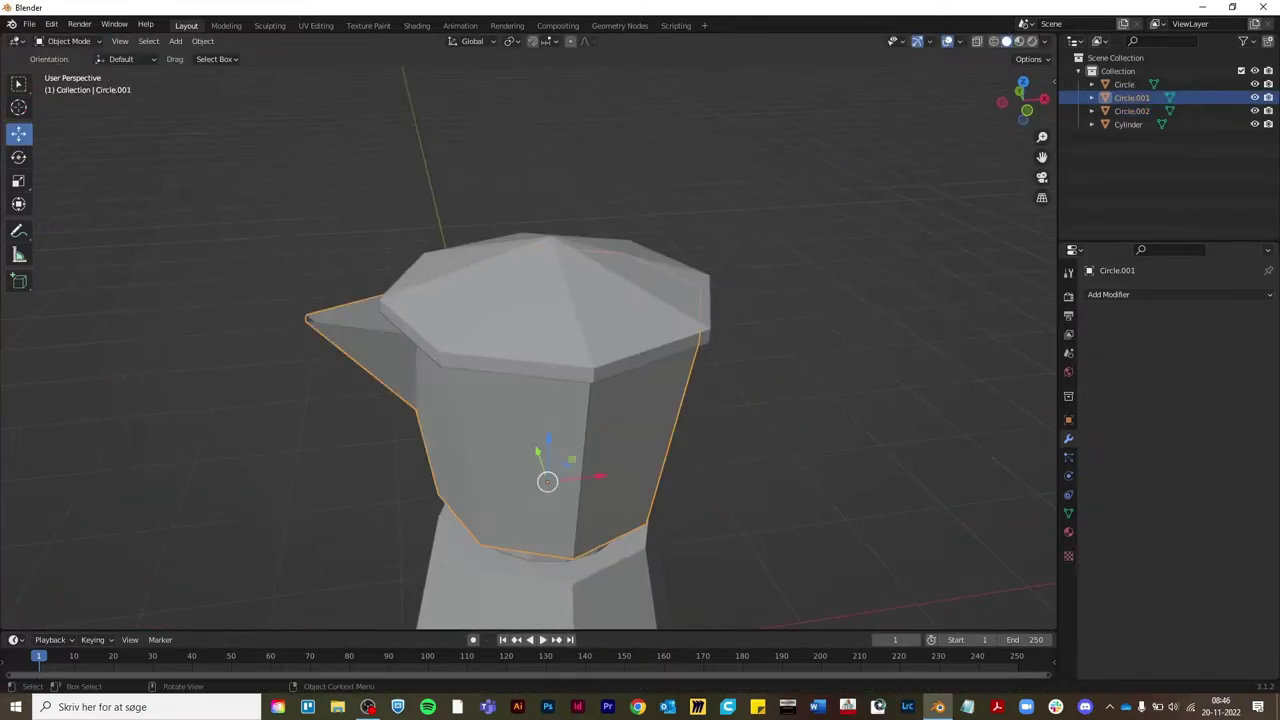
key(Escape)
key(Tab)
key(shift+a)
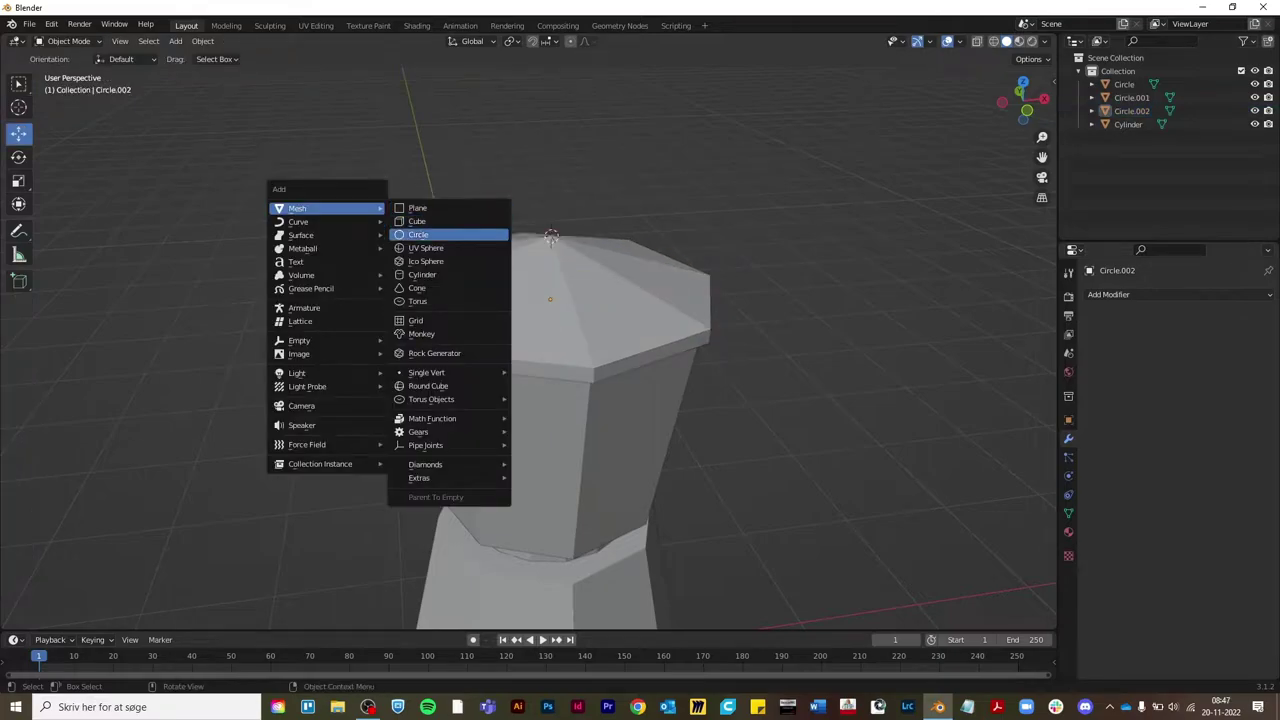
Add a small cylinder and raise it onto the lid's peak as the knob
click(421, 274)
scroll(530, 330, down, 3)
key(s)
click(530, 330)
key(KP_1)
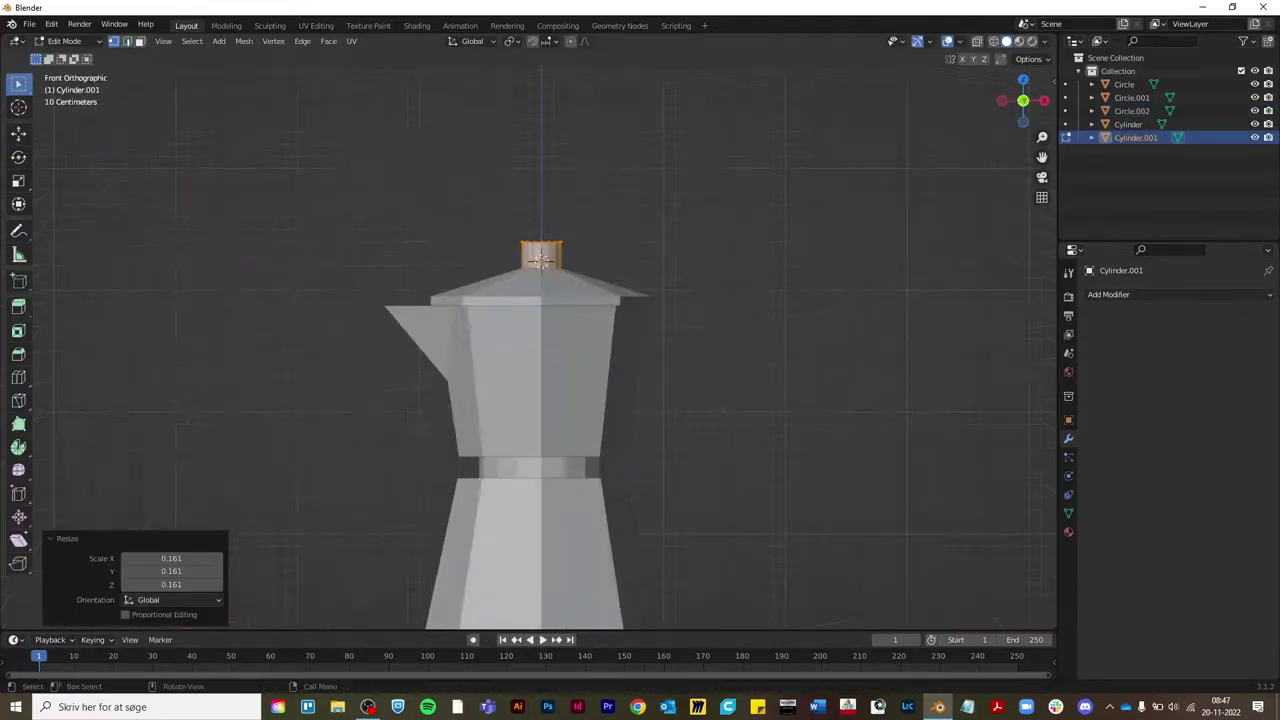
scroll(555, 300, up, 3)
drag(555, 125, 555, 88)
Taper the knob by narrowing its base ring and adjusting its top, then save
key(Tab)
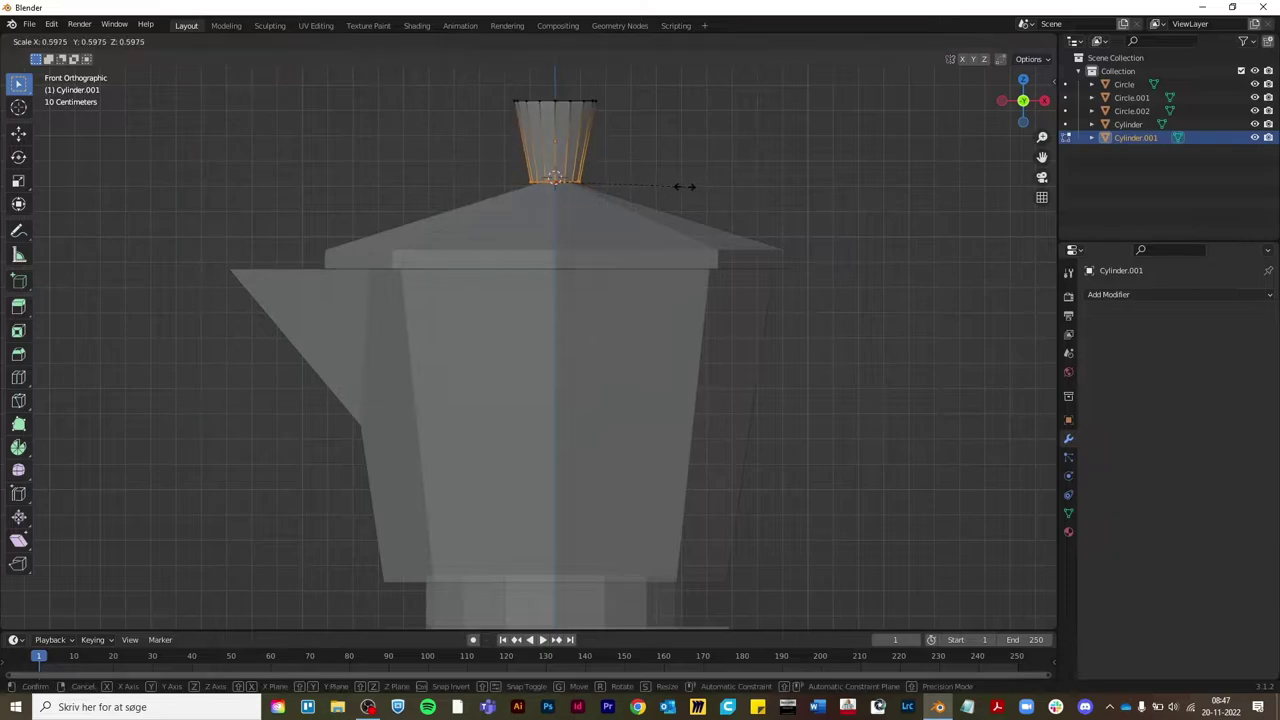
click(685, 186)
key(Tab)
middle_drag(685, 186, 600, 250)
key(alt+a)
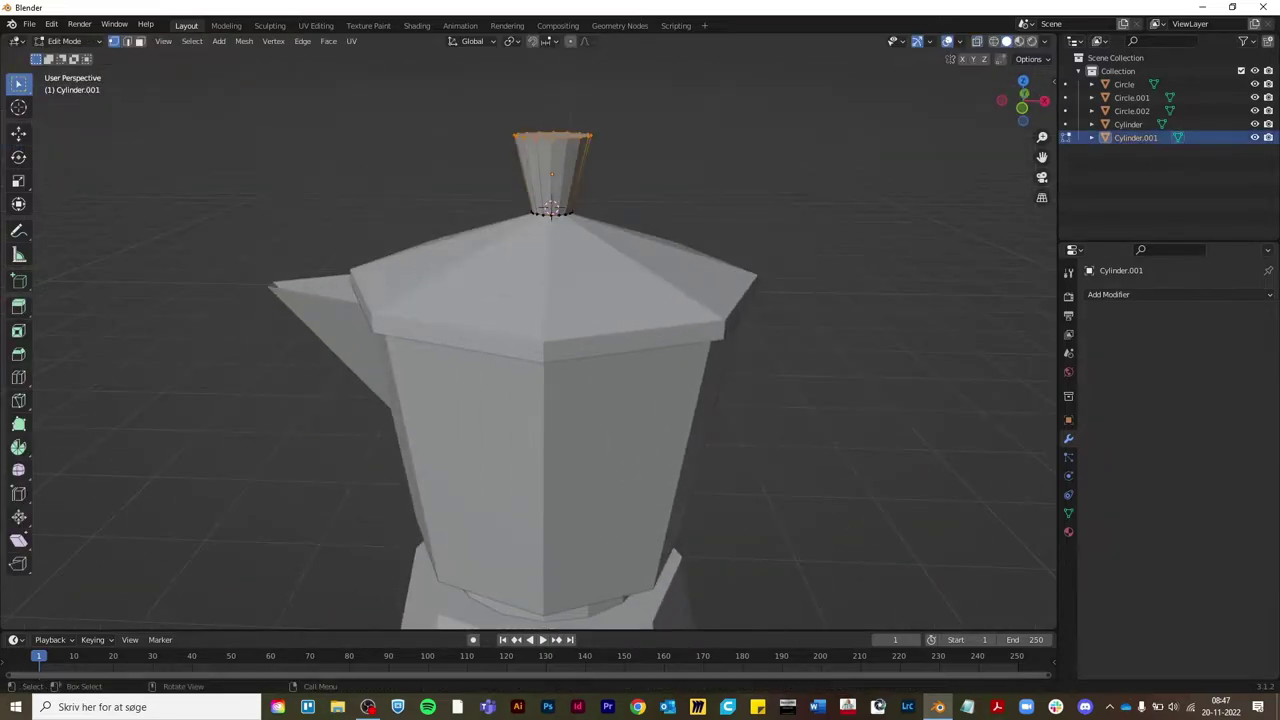
key(KP_1)
key(Return)
key(Tab)
middle_drag(550, 300, 520, 330)
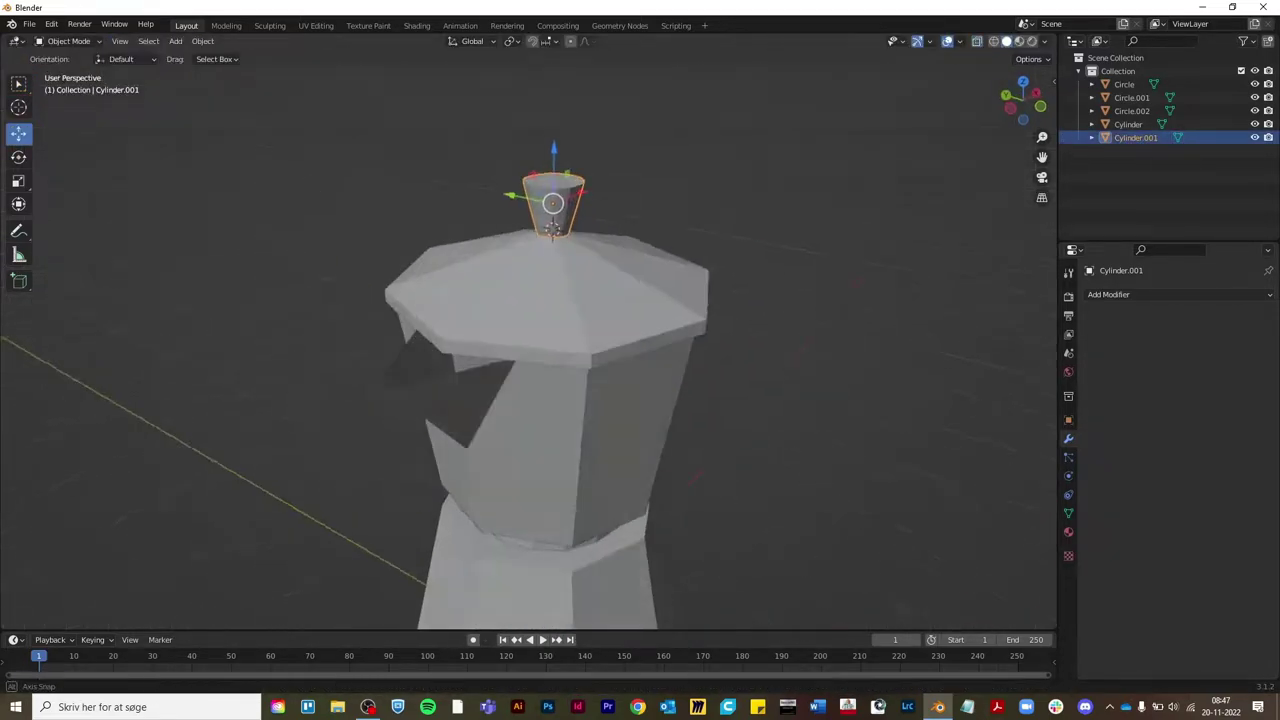
key(ctrl+s)
Bevel the top edge of the knob
key(alt+a)
click(537, 225)
key(Tab)
scroll(537, 300, up, 2)
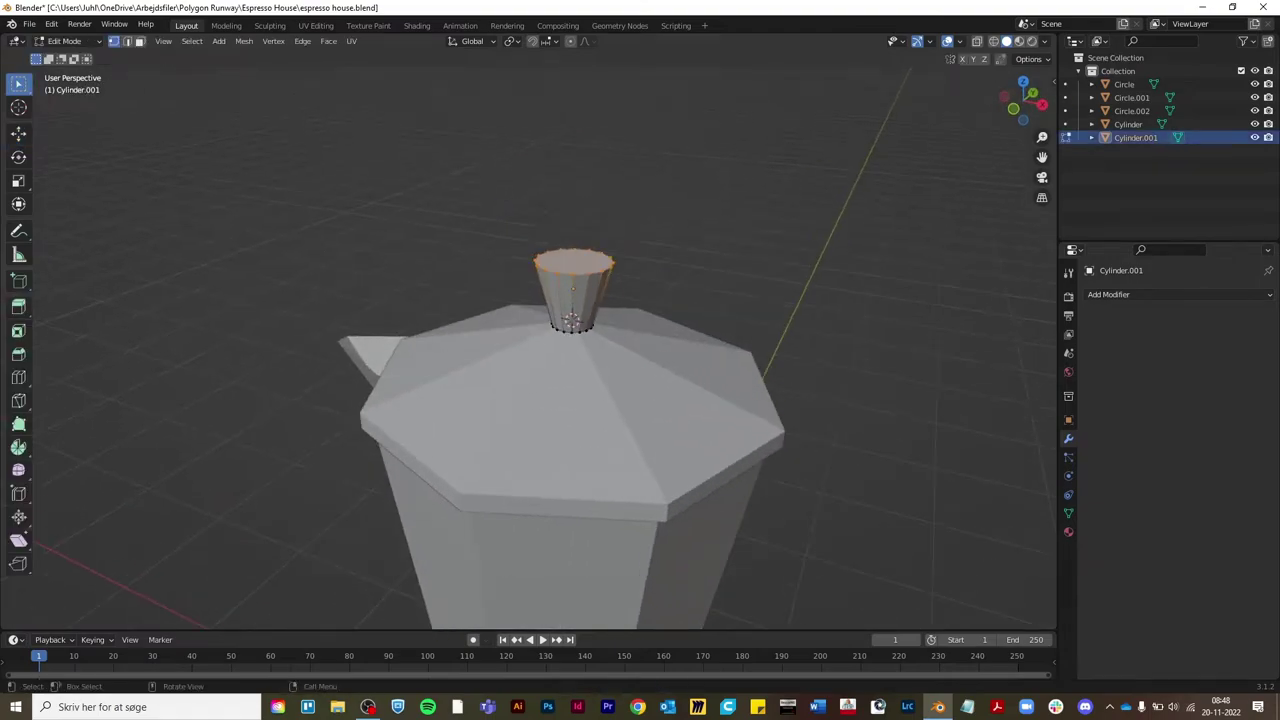
click(740, 278)
key(Tab)
key(KP_1)
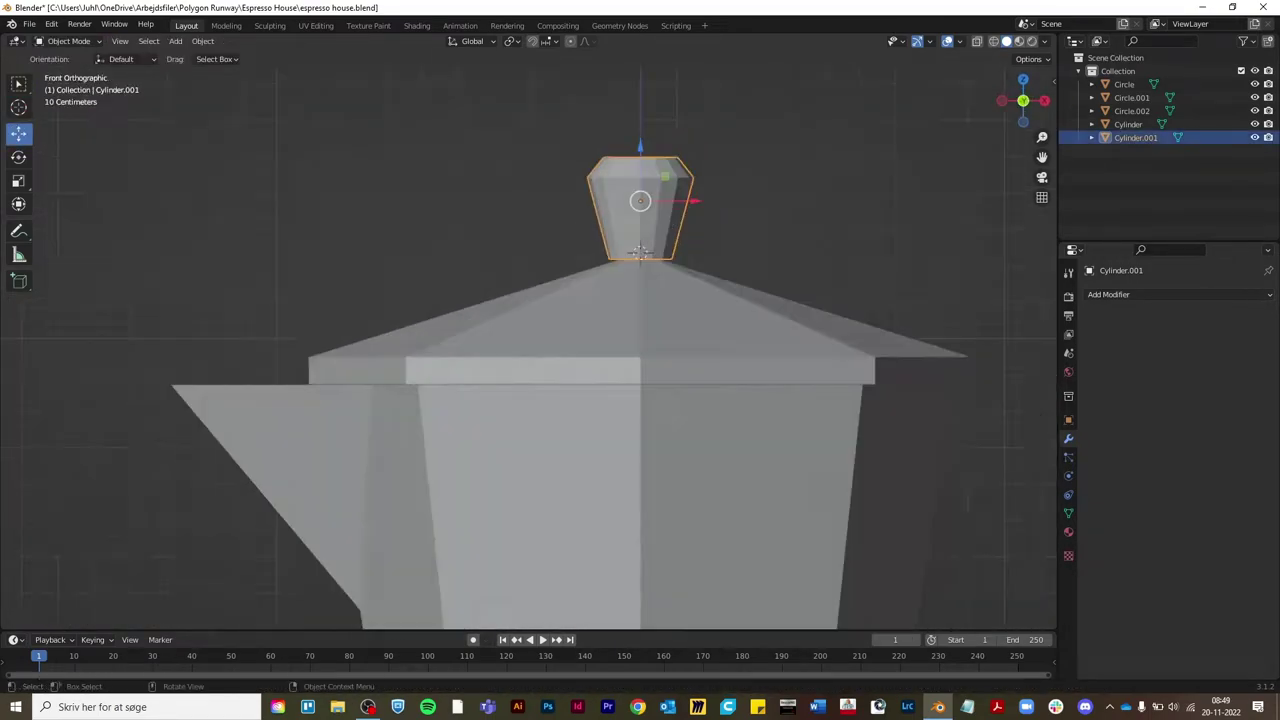
middle_drag(581, 300, 520, 305)
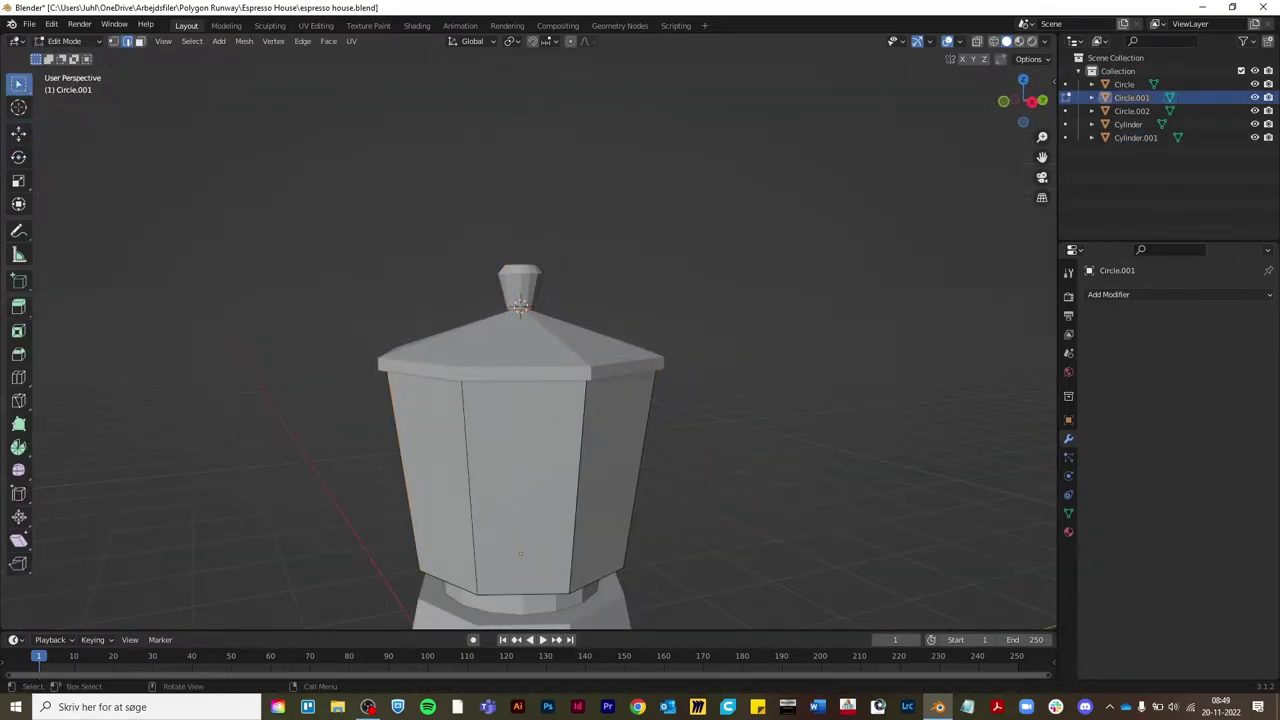
Add a new cube scaled down to 0.161
key(Tab)
mouse_move(577, 490)
middle_down()
mouse_move(620, 470)
mouse_move(1035, 525)
middle_up()
key(shift+a)
key(s)
click(662, 428)
Move the cube against the side of the upper chamber, nudging it along X
key(Tab)
scroll(593, 412, up, 3)
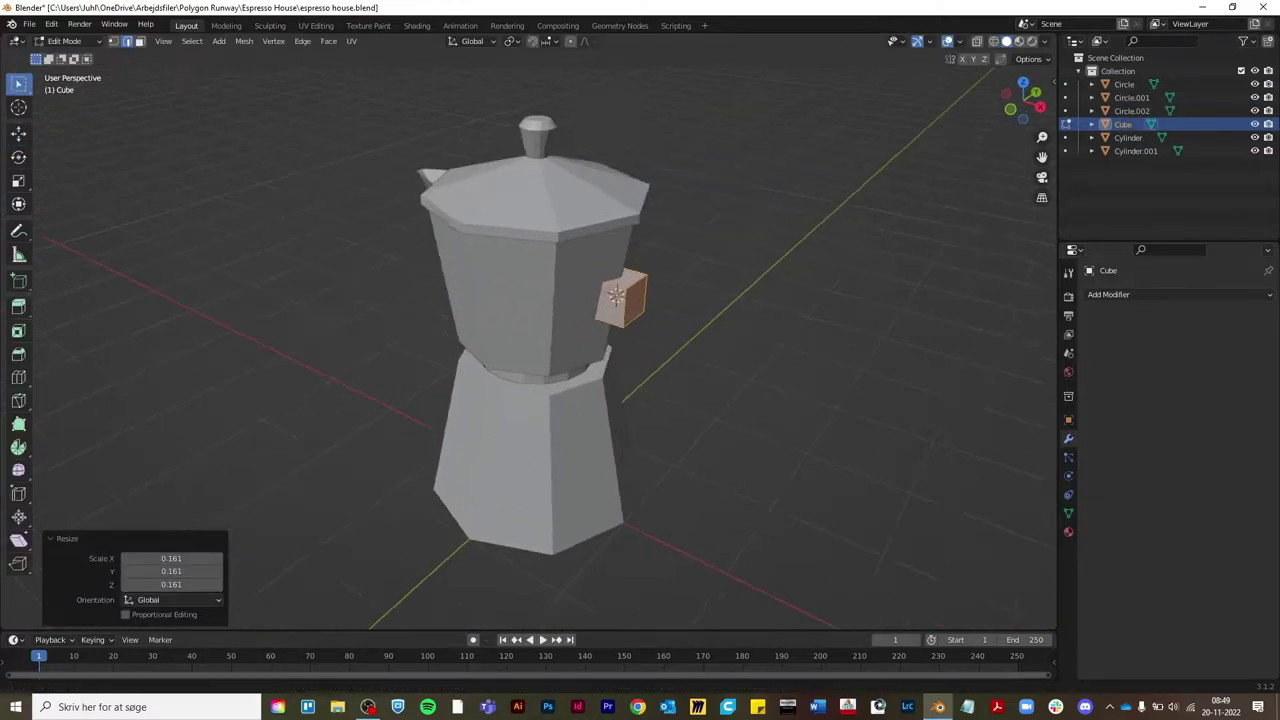
scroll(593, 412, up, 3)
key(Tab)
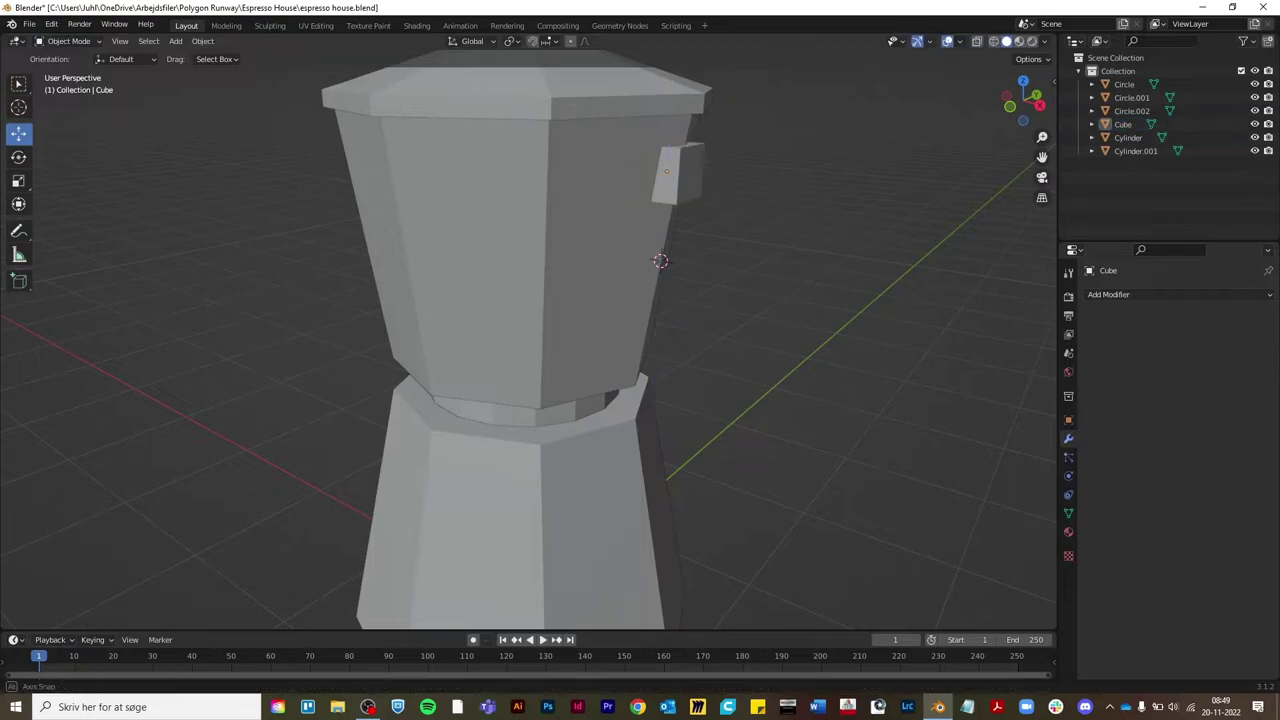
middle_drag(593, 412, 480, 412)
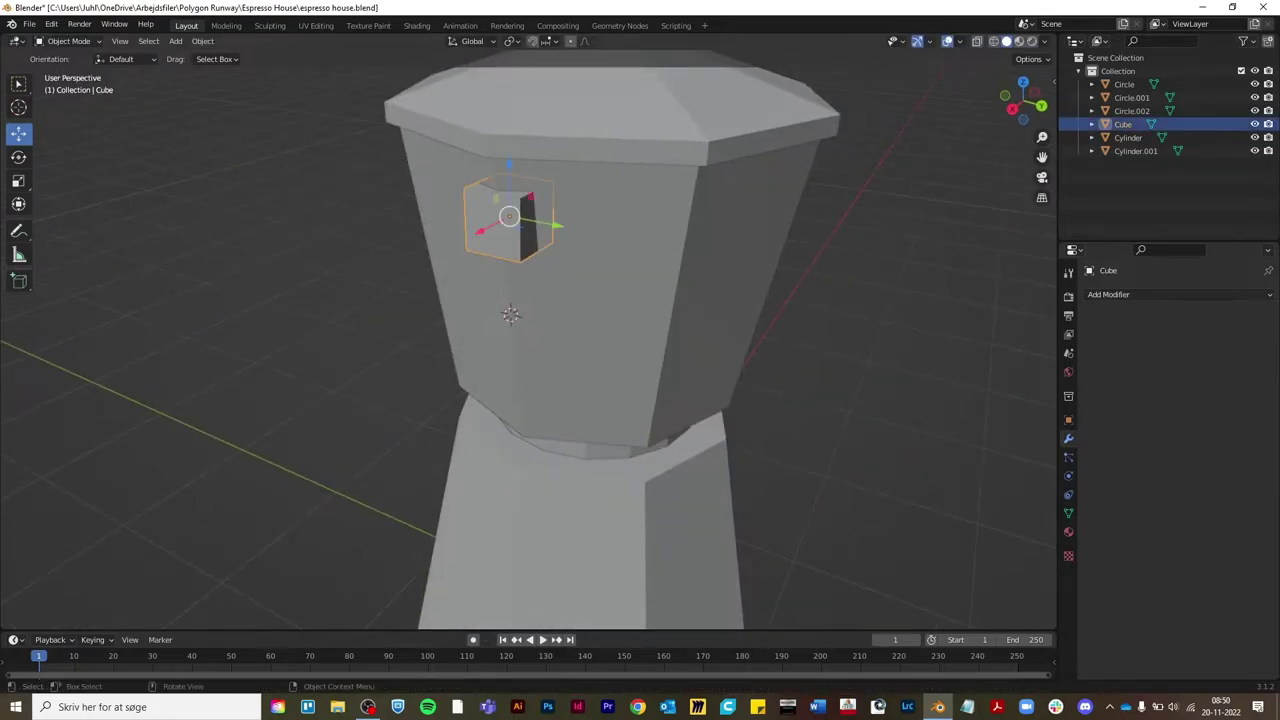
drag(481, 228, 468, 232)
middle_drag(560, 350, 600, 345)
click(421, 268)
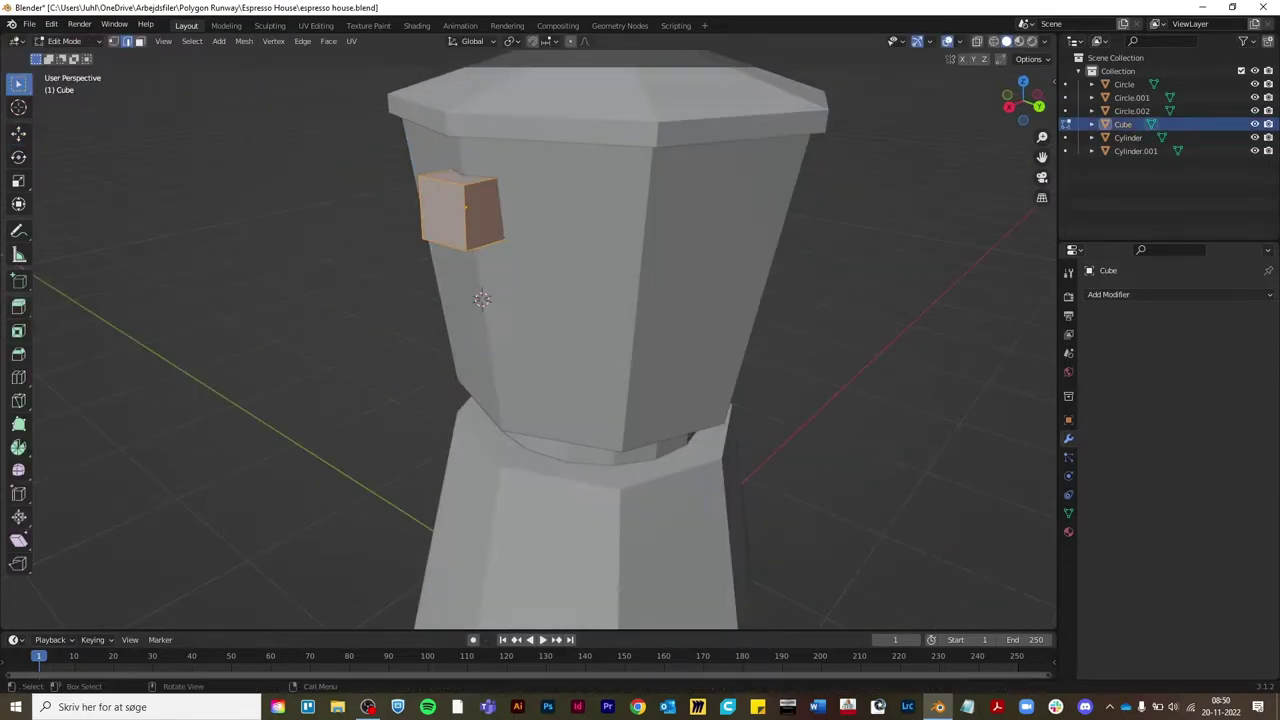
Extrude the block's face outward and inset it
key(Tab)
key(Return)
middle_drag(540, 350, 600, 330)
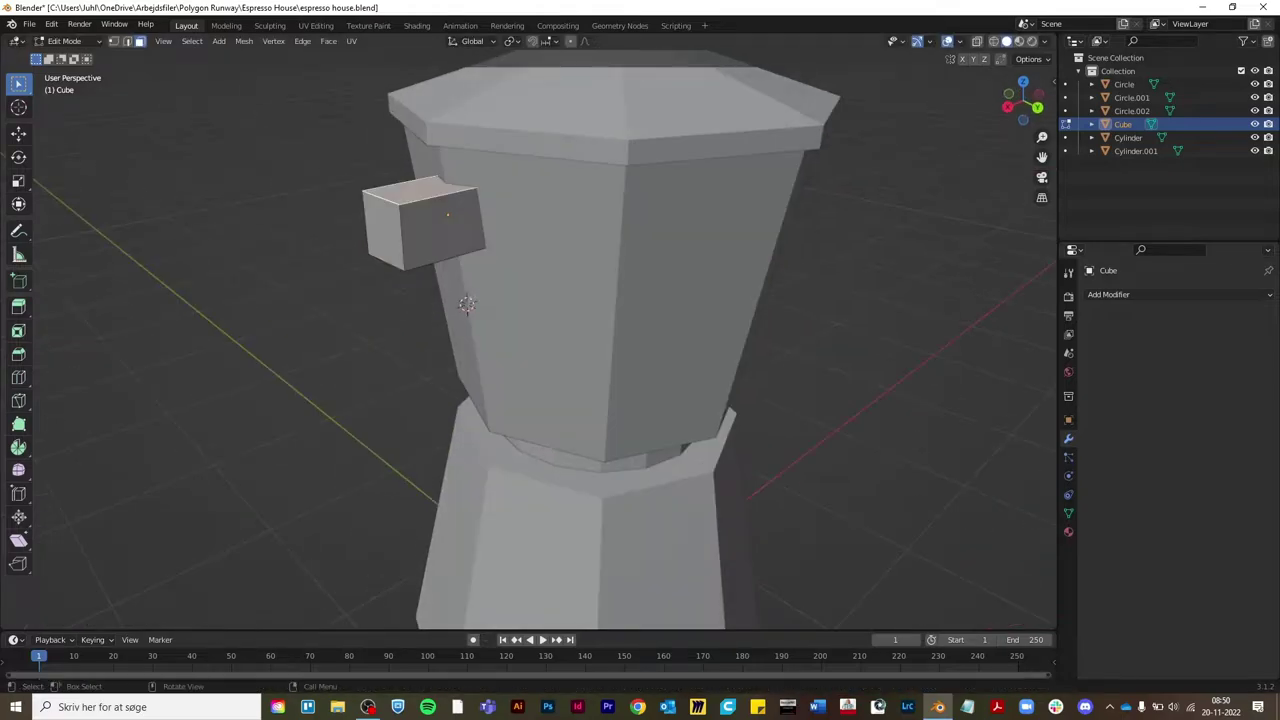
click(466, 304)
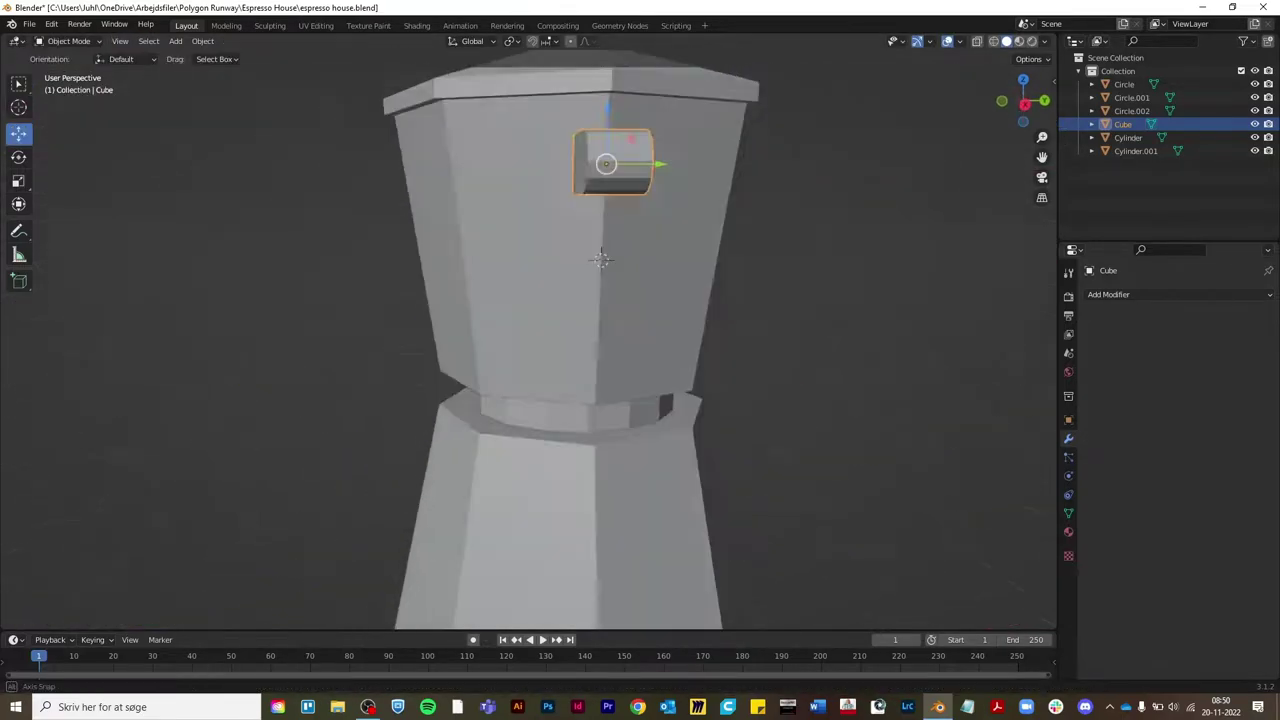
mouse_move(466, 304)
middle_down()
mouse_move(518, 315)
mouse_move(557, 417)
mouse_move(629, 349)
mouse_move(529, 421)
middle_up()
scroll(518, 315, down, 3)
Scale the block's inset face to finish the rounded bracket
key(Escape)
key(KP_Decimal)
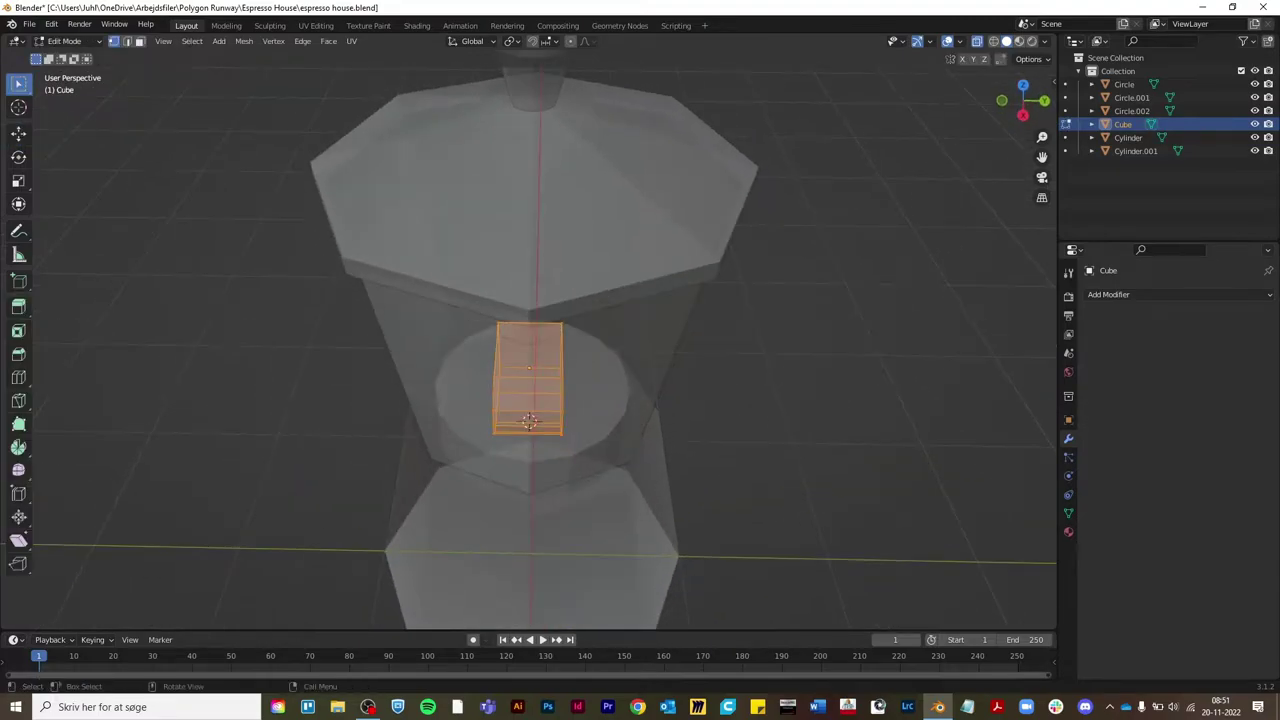
click(743, 394)
scroll(743, 394, down, 3)
middle_drag(743, 394, 560, 360)
key(Tab)
key(alt+a)
Add a second cube at 0.204 scale and move it up beside the bracket
key(shift+a)
click(560, 351)
key(Tab)
key(s)
click(531, 340)
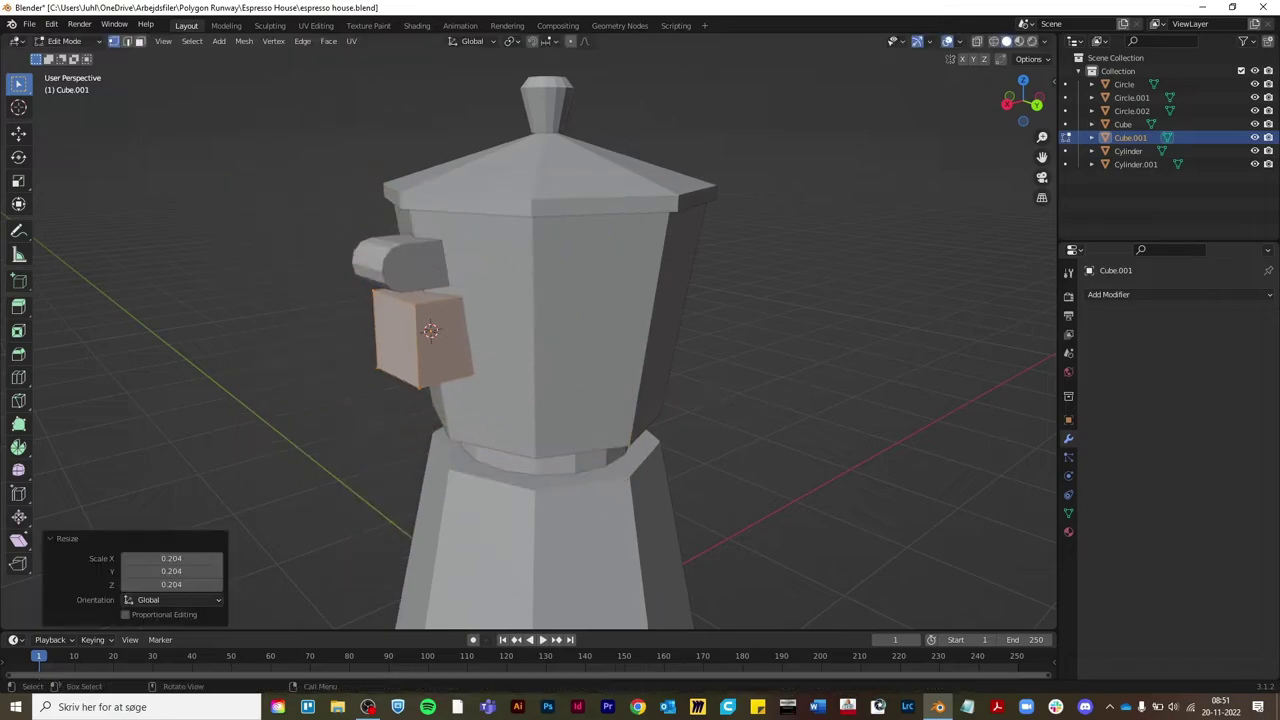
key(KP_3)
key(Tab)
key(KP_1)
key(g)
key(z)
key(Return)
Shift the cube slightly along X with the pot shown see-through
key(g)
key(x)
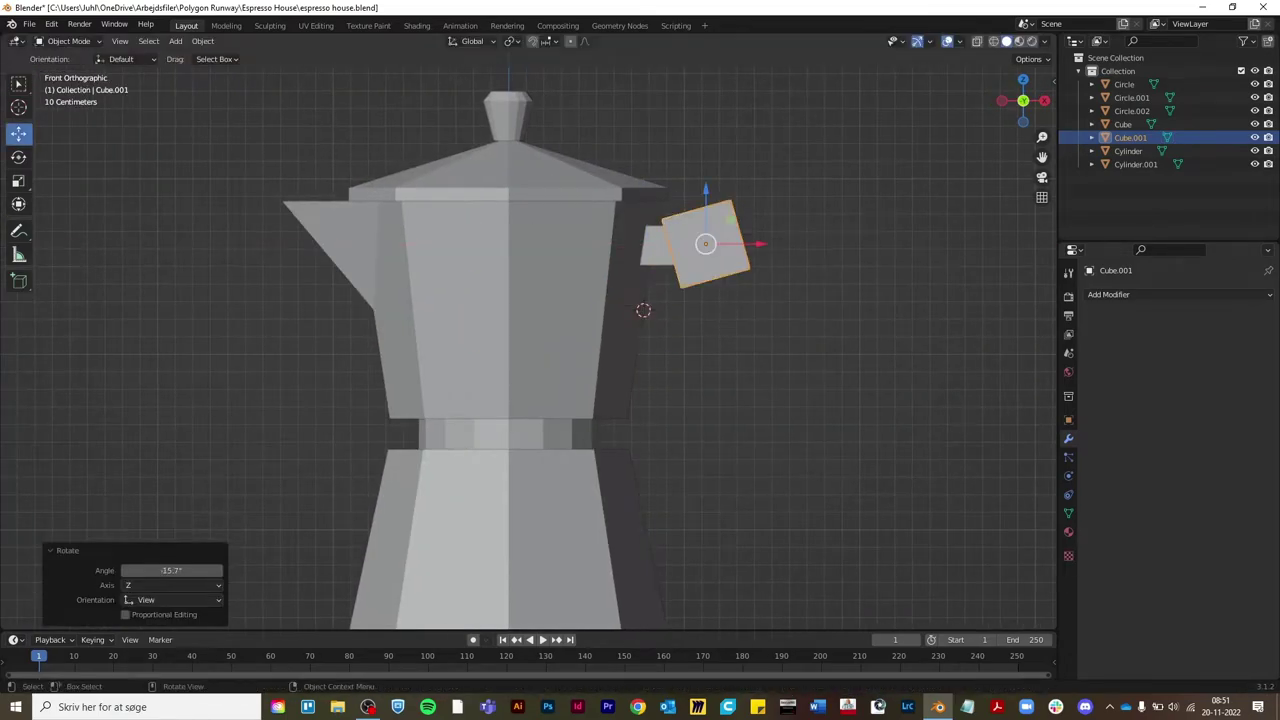
key(Tab)
key(Tab)
mouse_move(643, 310)
middle_down()
mouse_move(408, 306)
mouse_move(453, 311)
mouse_move(448, 322)
middle_up()
key(alt+z)
key(g)
key(x)
click(411, 316)
Extrude the cube's lower face downward to lengthen the handle
key(3)
key(e)
click(408, 309)
key(alt+z)
key(alt+z)
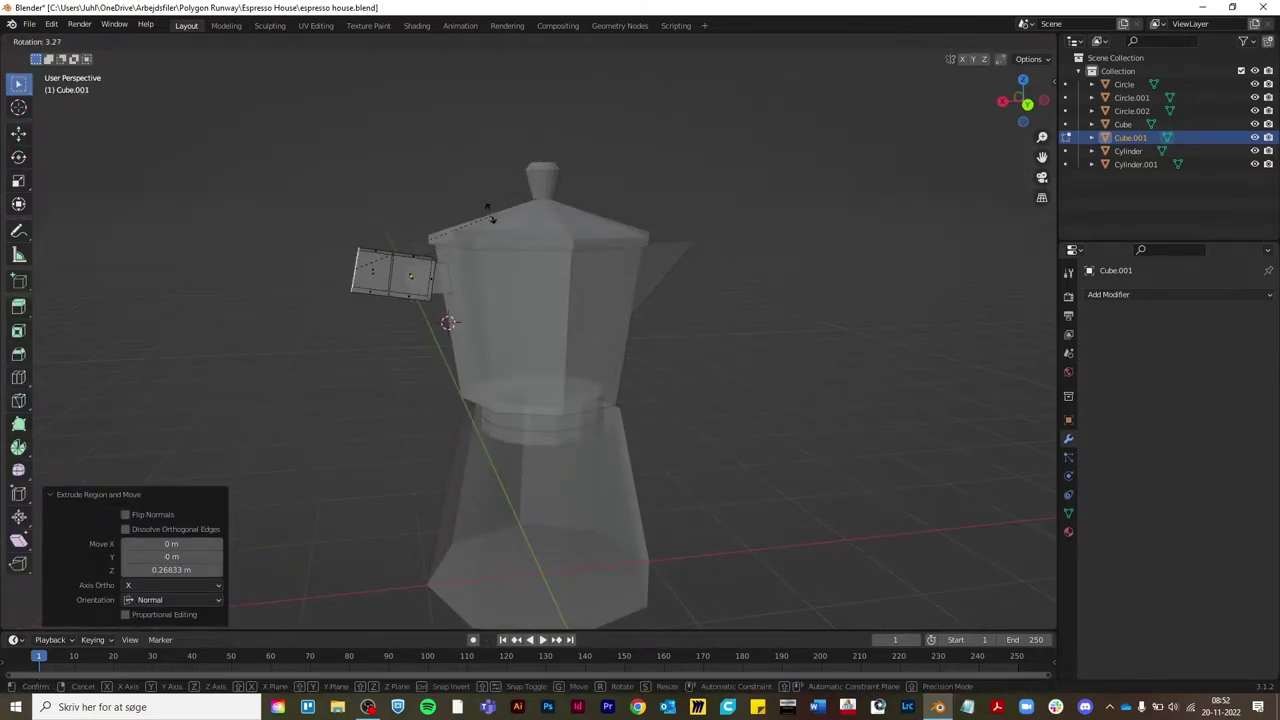
key(Escape)
key(alt+z)
key(KP_1)
middle_drag(608, 318, 620, 322)
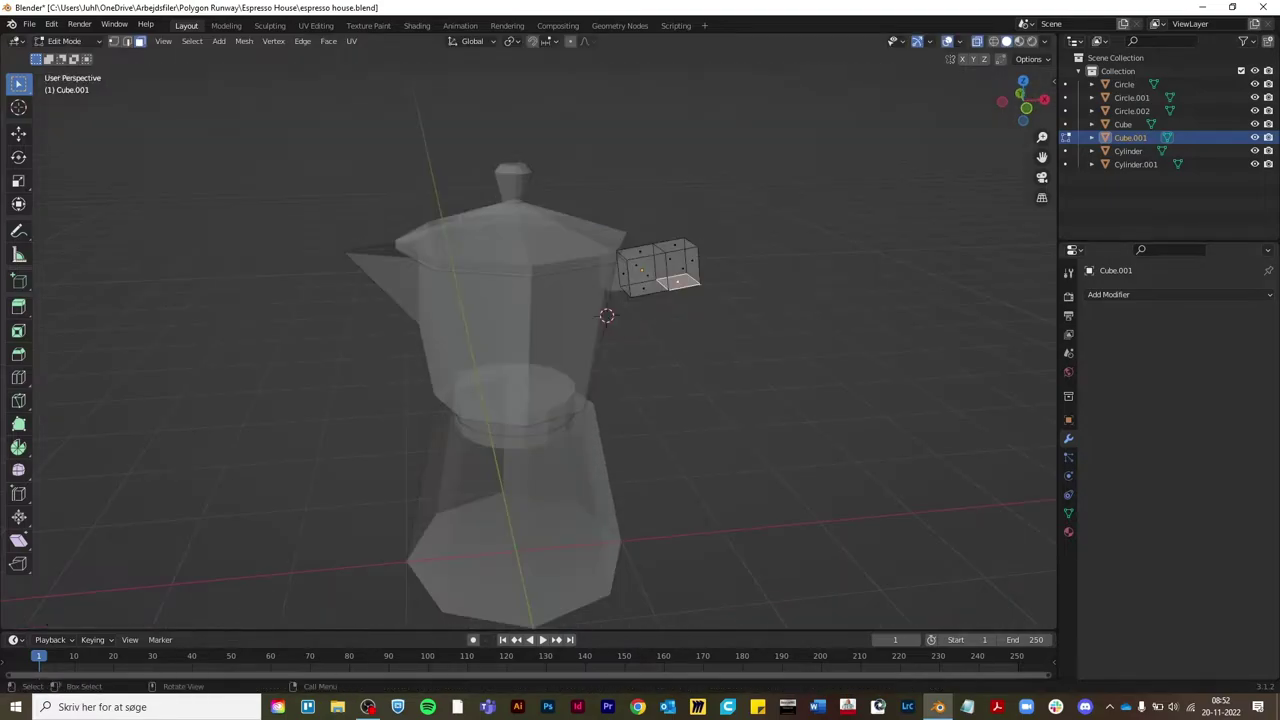
key(KP_1)
Extrude another handle section, tilting it 19.1° and scaling its end
key(e)
key(r)
click(828, 391)
scroll(828, 391, up, 2)
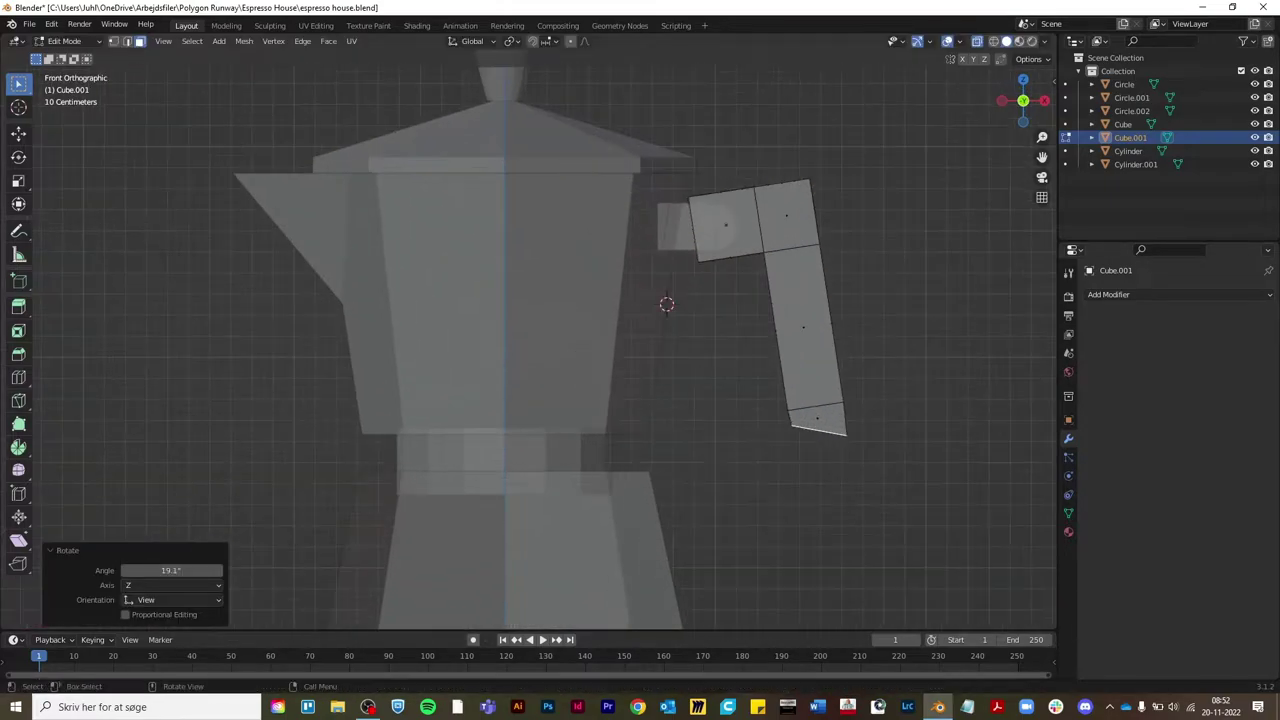
middle_drag(600, 350, 640, 340)
key(KP_1)
key(r)
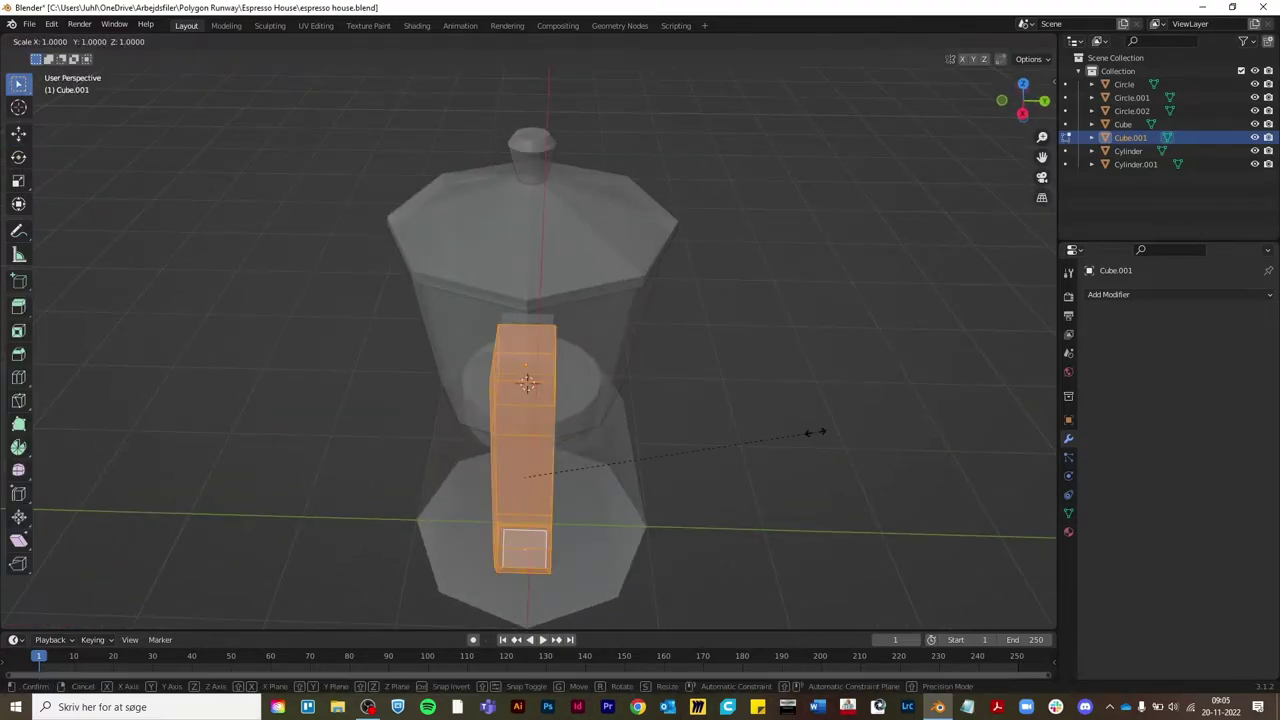
click(815, 432)
Bevel the handle's edges and add a cylinder for the hinge
mouse_move(815, 432)
middle_down()
mouse_move(667, 336)
mouse_move(914, 449)
mouse_move(386, 306)
mouse_move(417, 273)
mouse_move(387, 308)
mouse_move(500, 300)
middle_up()
key(KP_7)
click(417, 273)
key(alt+z)
scroll(387, 308, down, 4)
key(Tab)
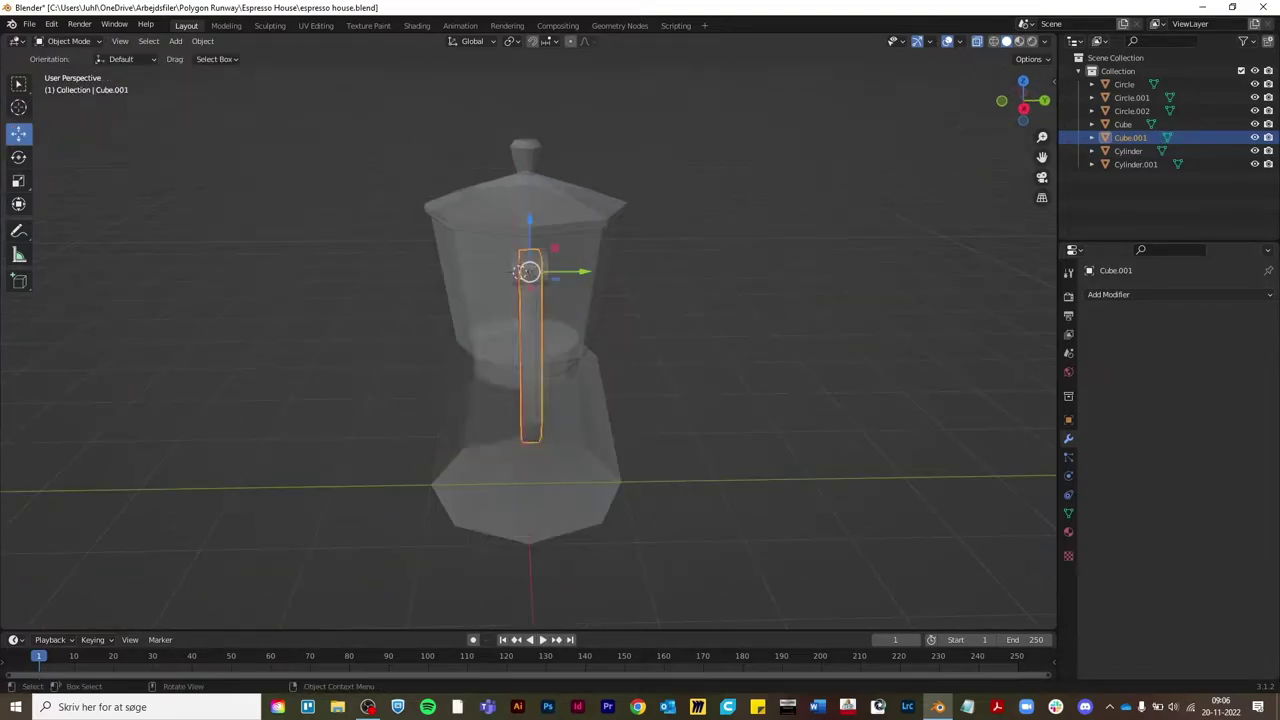
scroll(520, 300, up, 4)
key(shift+a)
click(573, 336)
Shrink the hinge cylinder to a small pin size
key(Escape)
key(Tab)
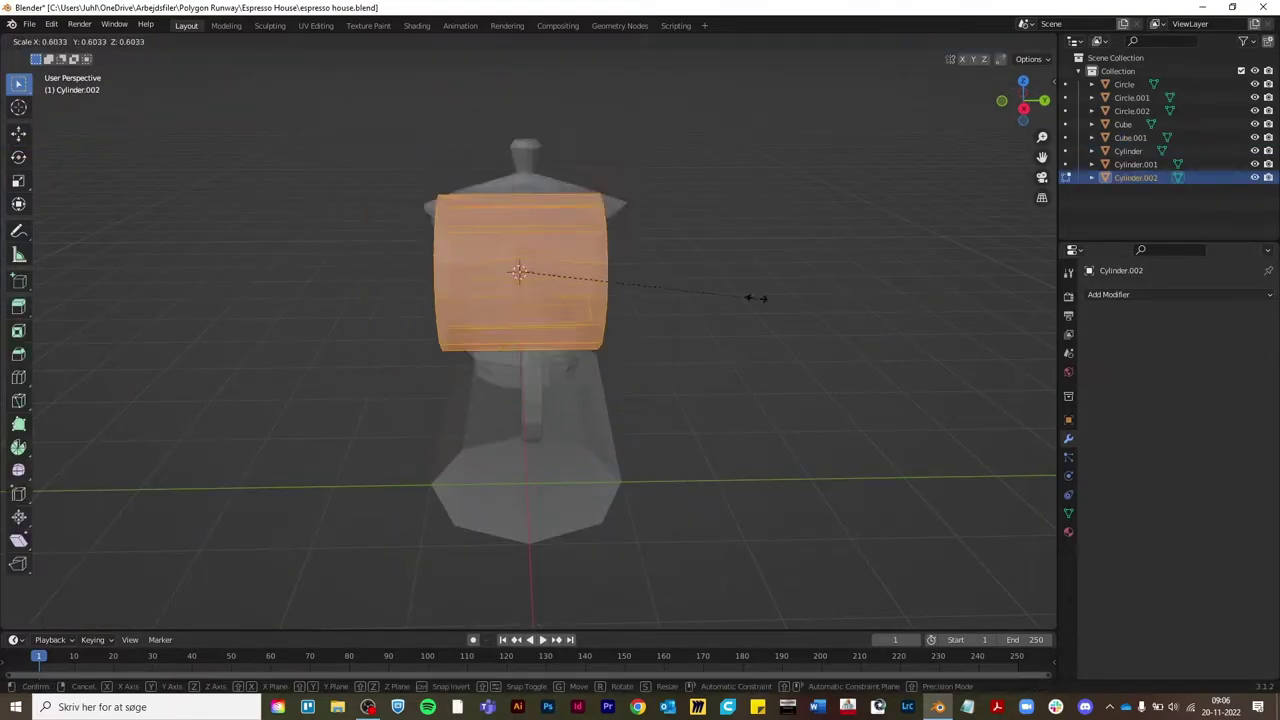
key(s)
click(530, 245)
scroll(530, 245, up, 3)
click(712, 229)
key(Tab)
key(alt+z)
middle_drag(712, 229, 500, 260)
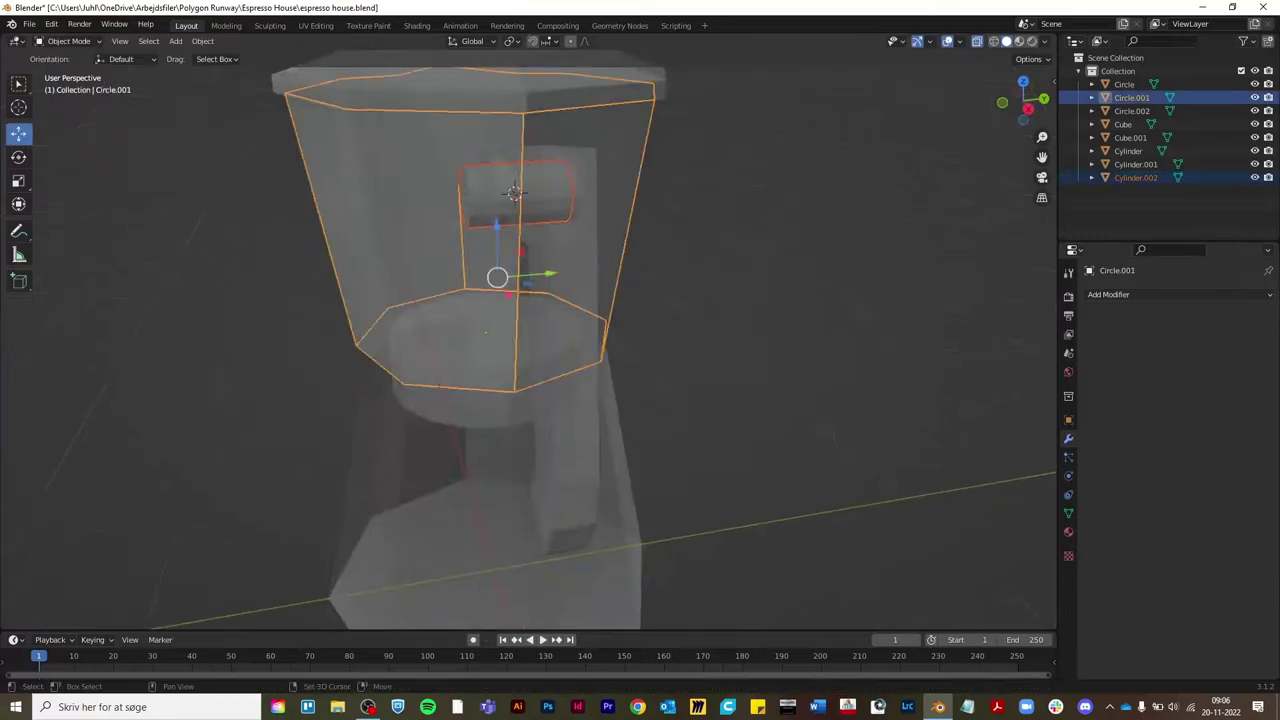
Move the hinge cylinder to where the handle meets the bracket
shift+click(500, 200)
key(n)
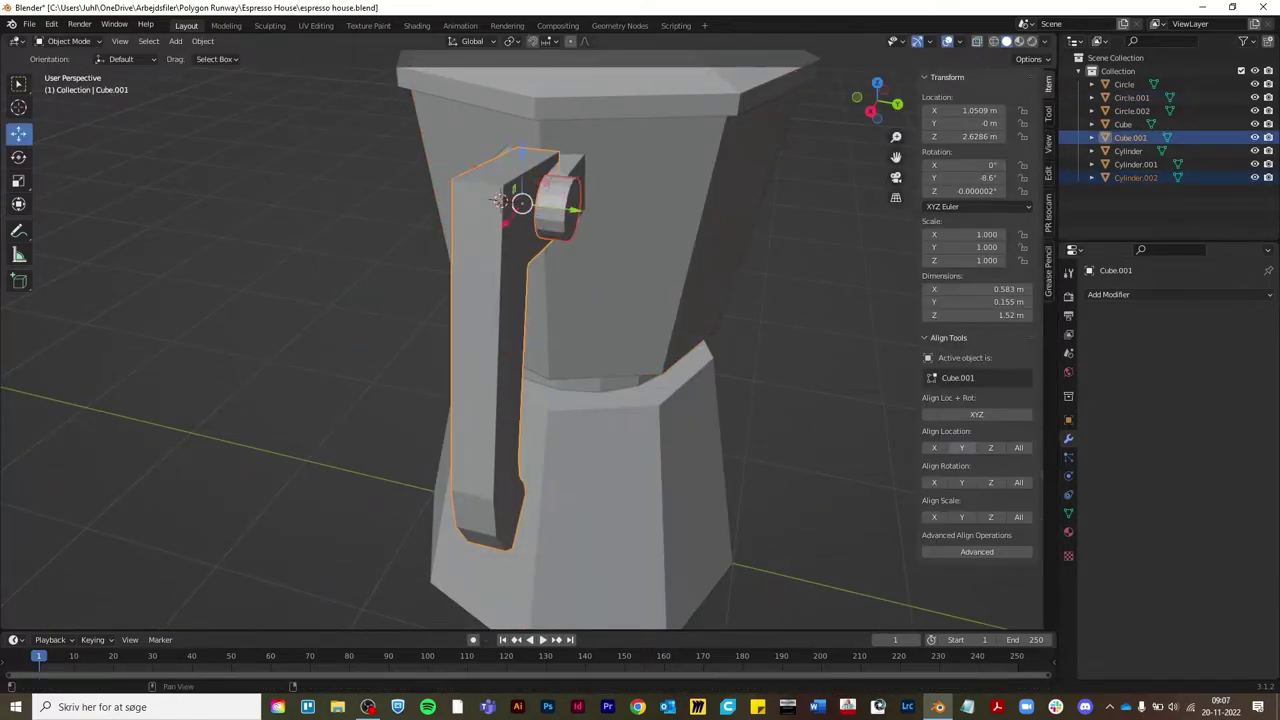
key(KP_1)
click(551, 185)
key(alt+z)
click(551, 185)
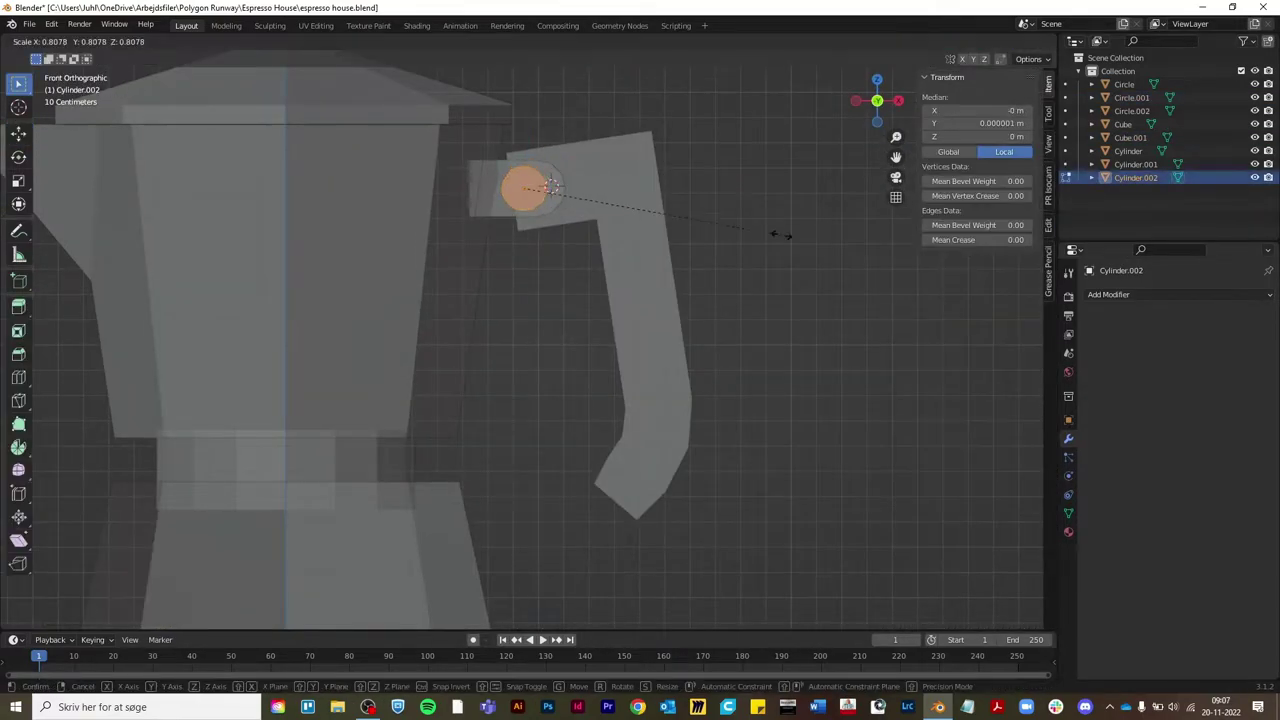
mouse_move(551, 185)
middle_down()
mouse_move(530, 321)
mouse_move(505, 215)
middle_up()
Resize the hinge cylinder to sit as a 90°-rotated pin at the handle's top
key(Tab)
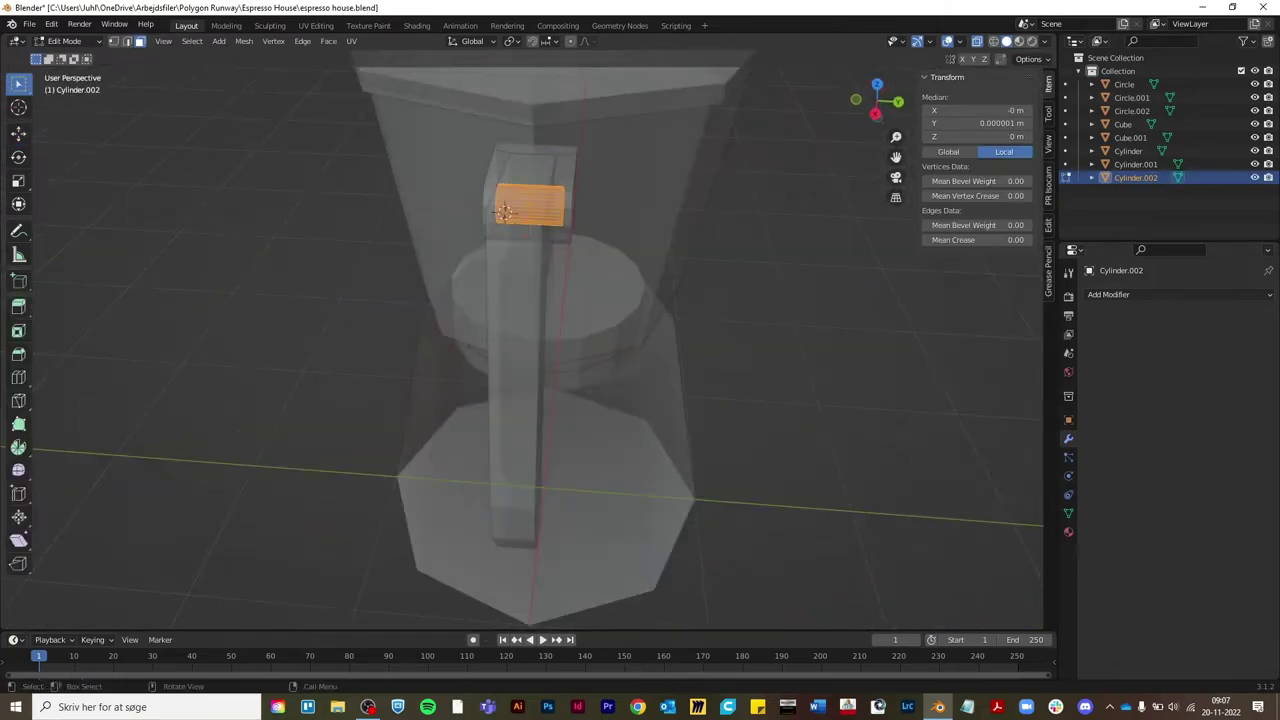
click(705, 228)
mouse_move(705, 228)
middle_down()
mouse_move(527, 252)
mouse_move(531, 206)
mouse_move(548, 220)
middle_up()
key(KP_1)
key(Tab)
key(alt+z)
Extend the handle's bottom end with another extruded section
click(534, 251)
key(Tab)
key(KP_3)
key(KP_1)
key(alt+z)
key(Return)
key(alt+e)
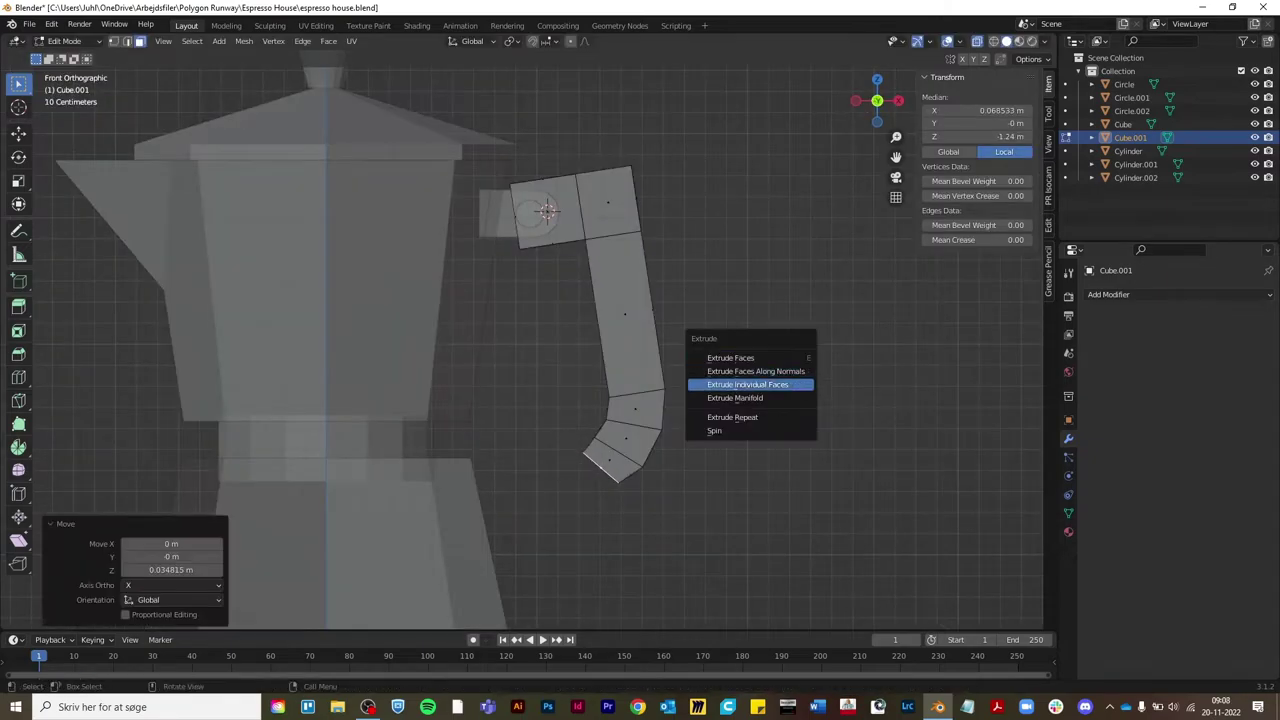
Finish scaling the handle's end face, then bevel its top corner and the bend's edge loop
click(720, 521)
middle_drag(720, 521, 700, 500)
key(Return)
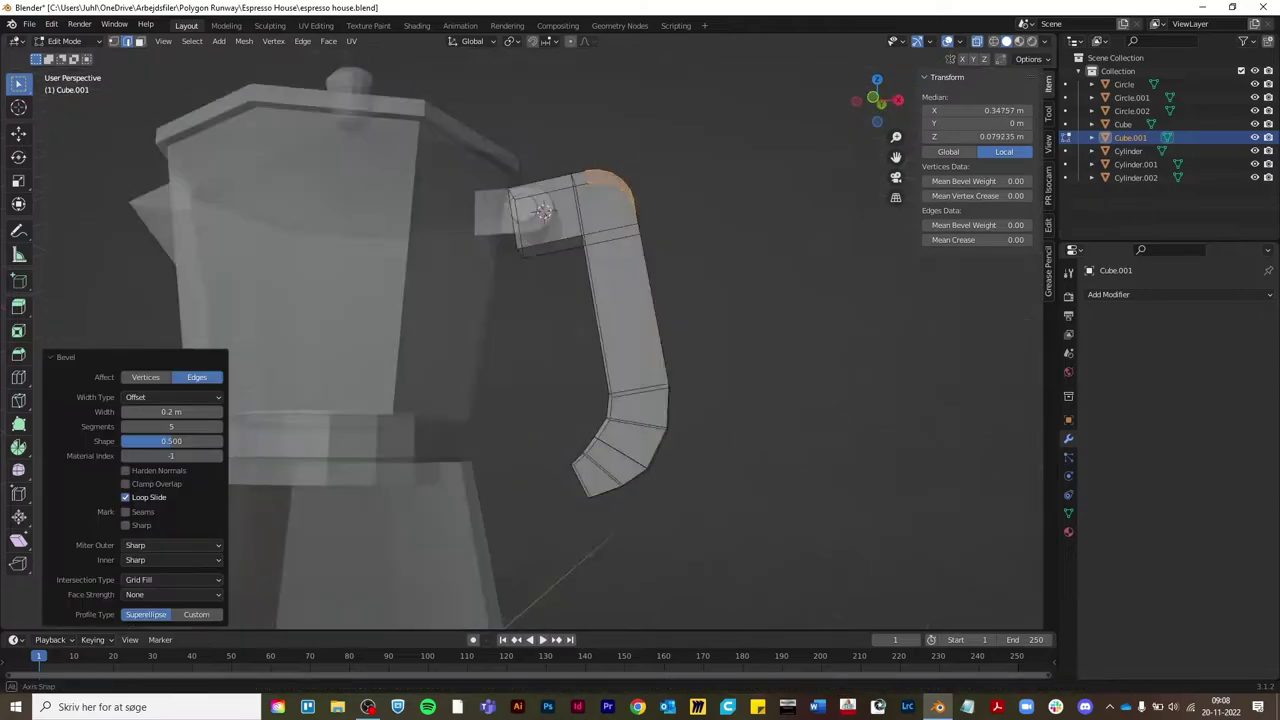
middle_drag(700, 450, 640, 430)
alt+click(612, 370)
mouse_move(612, 370)
middle_down()
mouse_move(600, 380)
mouse_move(620, 380)
middle_up()
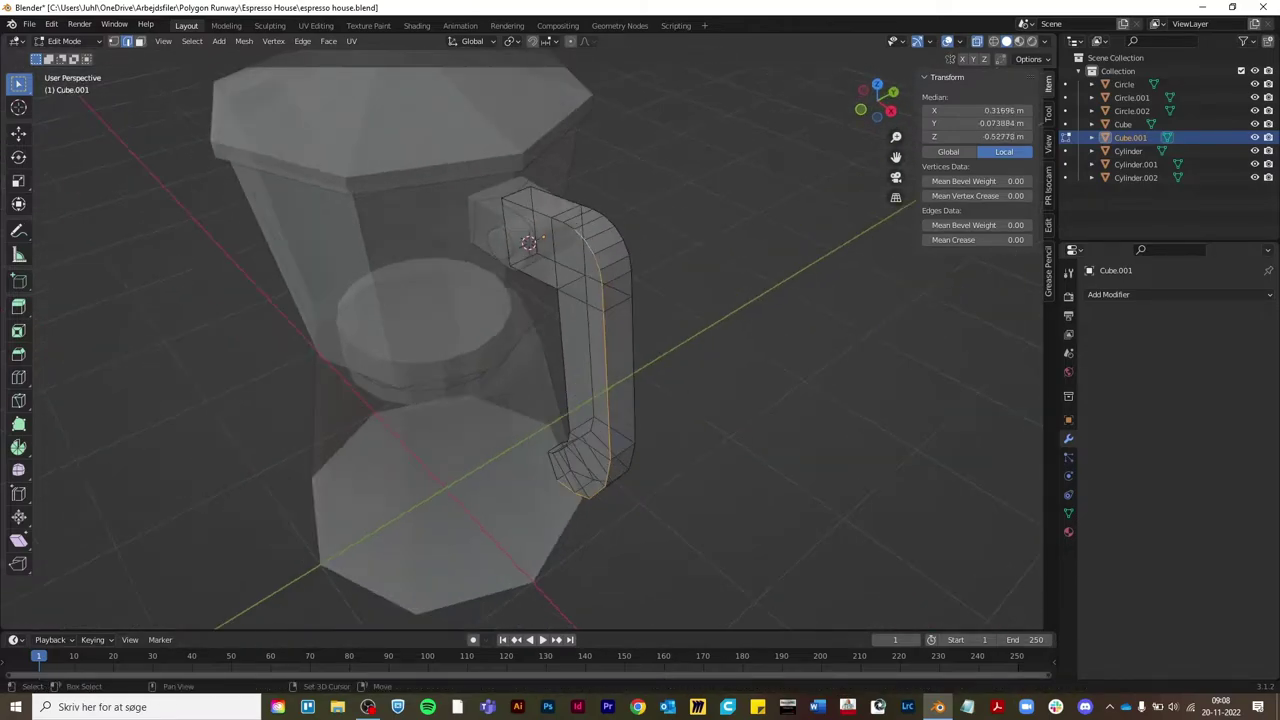
scroll(640, 400, up, 5)
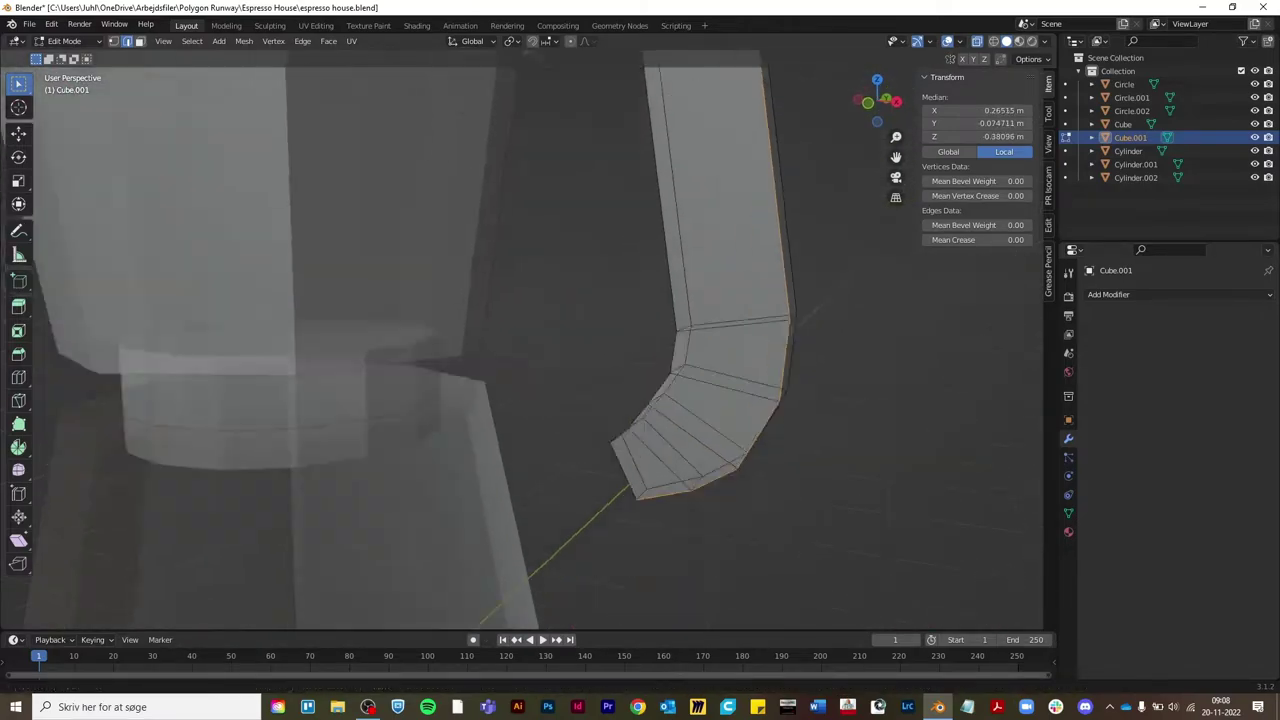
middle_drag(640, 400, 700, 390)
scroll(700, 390, down, 3)
key(ctrl+b)
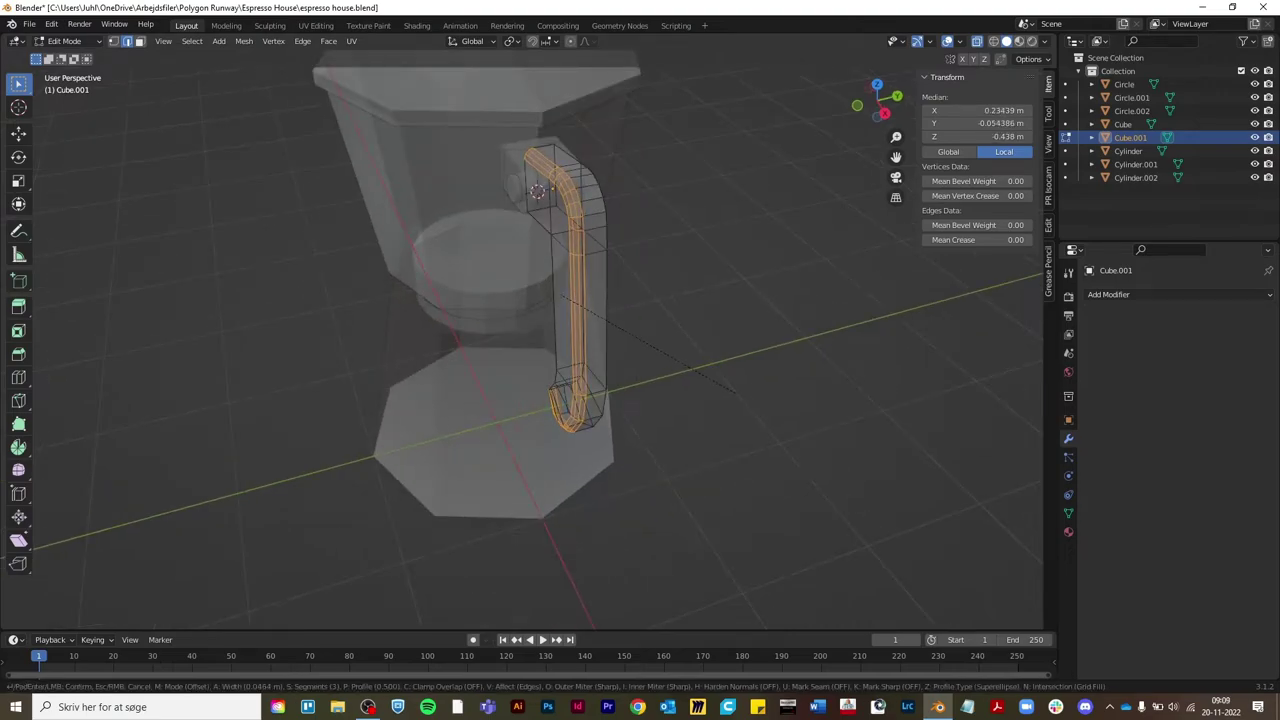
key(Return)
Bevel the remaining handle edges with 2 segments at about 0.0413 m
middle_drag(540, 340, 700, 330)
scroll(540, 340, up, 4)
scroll(540, 340, down, 3)
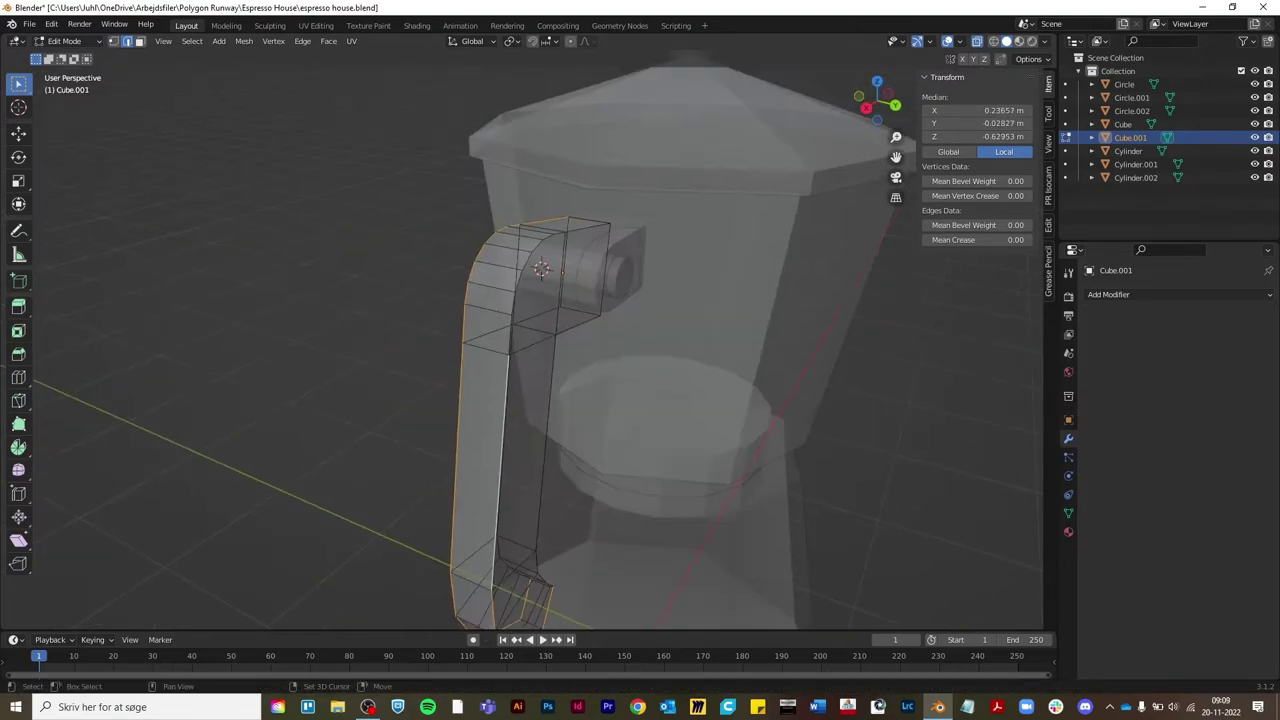
middle_drag(600, 380, 580, 370)
mouse_move(520, 340)
middle_down()
mouse_move(600, 320)
mouse_move(620, 300)
middle_up()
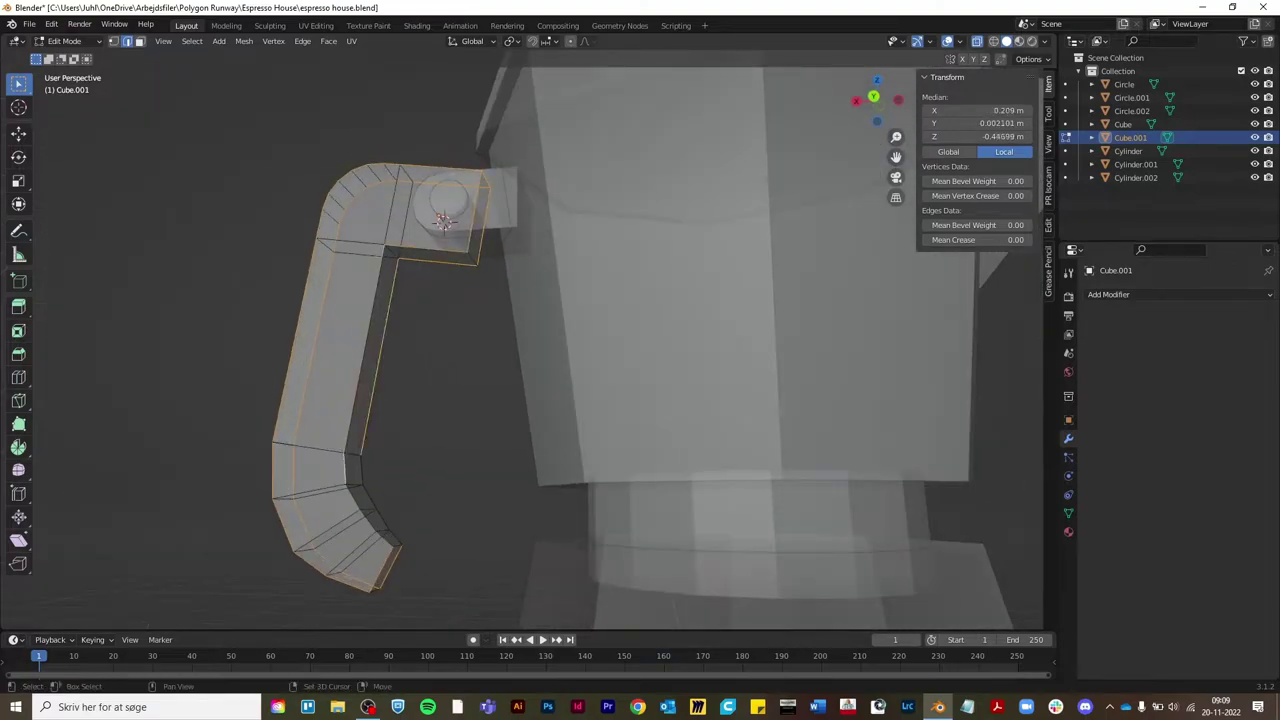
middle_drag(600, 350, 700, 340)
key(ctrl+b)
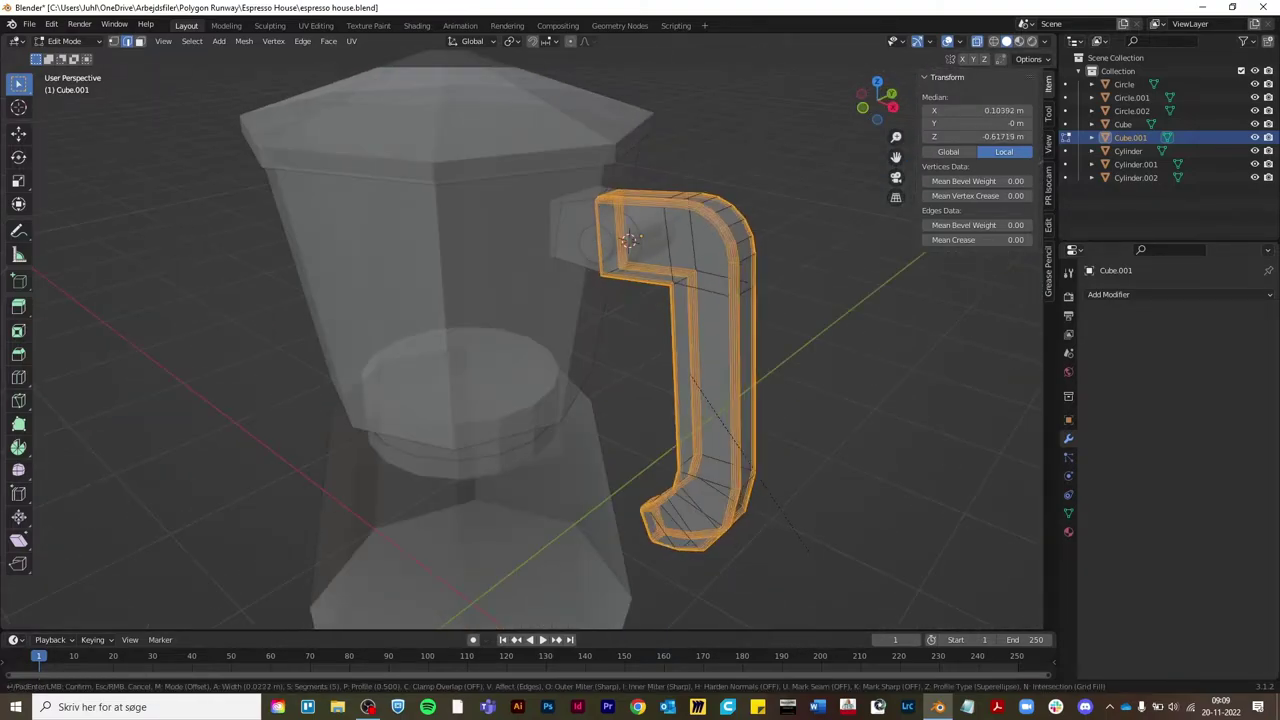
key(Return)
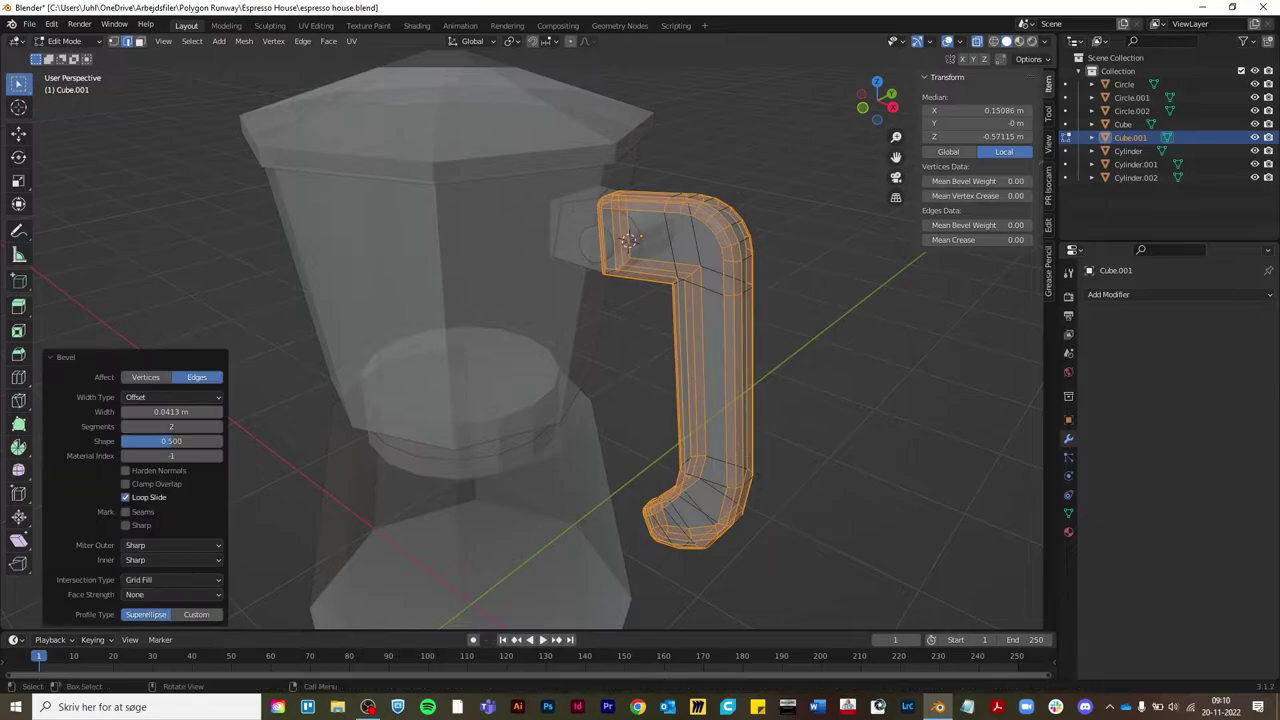
Turn off X-ray, deselect the mesh, return to Object Mode and select the pot's bottom section
key(alt+z)
key(alt+a)
mouse_move(600, 350)
middle_down()
mouse_move(460, 340)
mouse_move(600, 330)
middle_up()
key(Tab)
scroll(520, 340, up, 3)
click(520, 500)
mouse_move(655, 168)
middle_down()
mouse_move(608, 137)
mouse_move(677, 163)
middle_up()
Select the upper chamber Circle.001 and briefly inspect its mesh in front view
click(680, 170)
key(Tab)
key(KP_1)
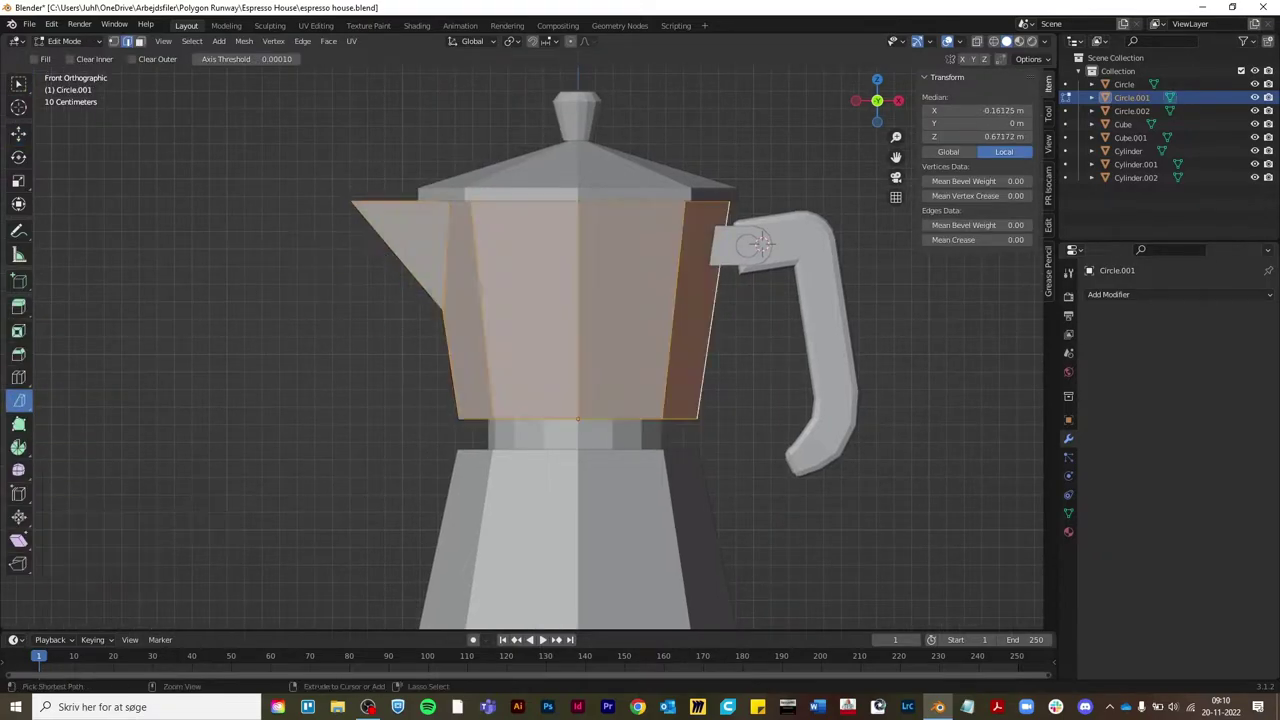
middle_drag(760, 243, 773, 240)
key(KP_1)
key(k)
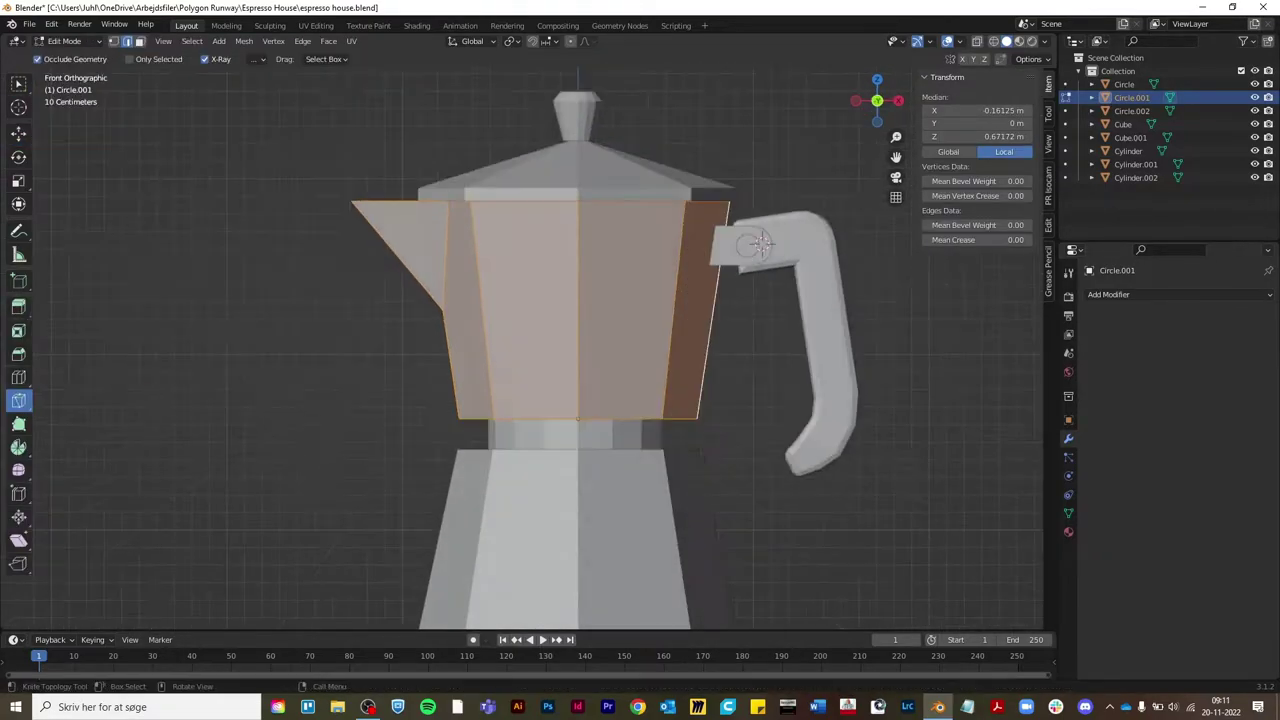
mouse_move(762, 243)
middle_down()
mouse_move(608, 138)
mouse_move(675, 267)
mouse_move(631, 410)
mouse_move(635, 383)
mouse_move(409, 331)
middle_up()
key(Tab)
Isolate Circle.001 in Local view and merge its bottom vertices by distance
key(KP_Divide)
key(Tab)
key(KP_1)
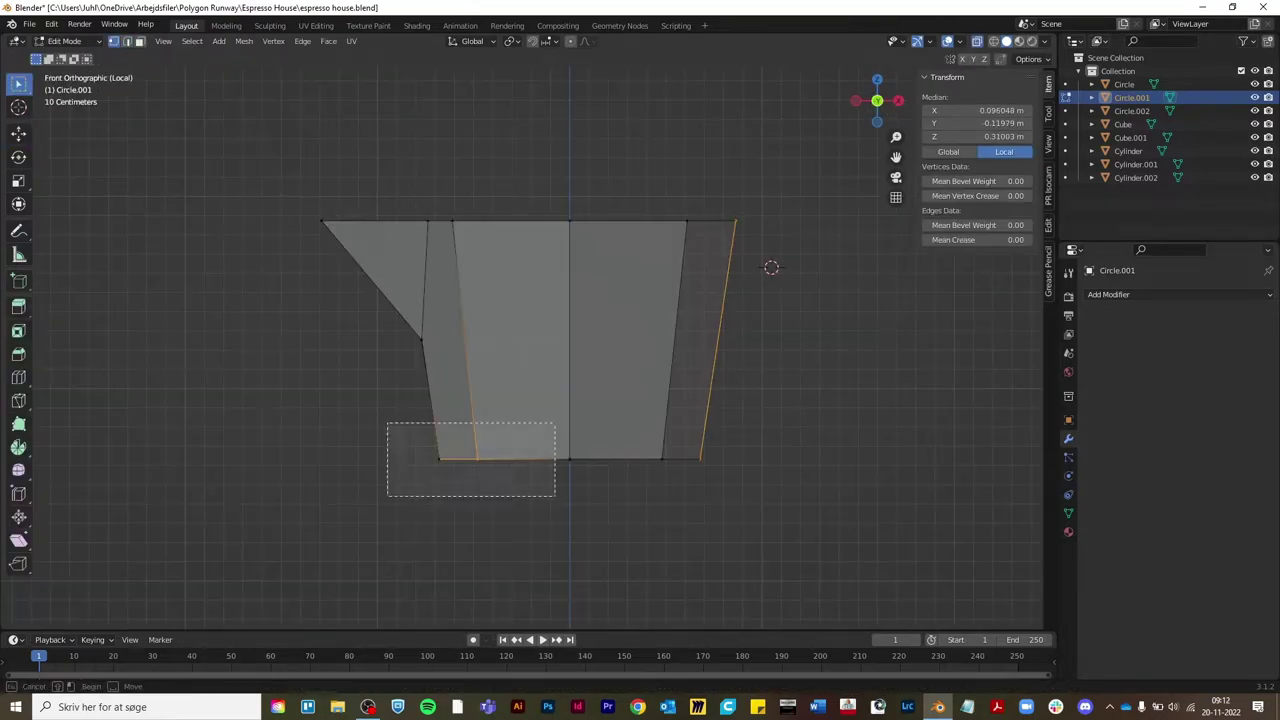
mouse_move(771, 267)
middle_down()
mouse_move(749, 306)
mouse_move(790, 271)
mouse_move(771, 263)
mouse_move(724, 284)
middle_up()
key(alt+z)
key(Return)
key(alt+z)
key(Tab)
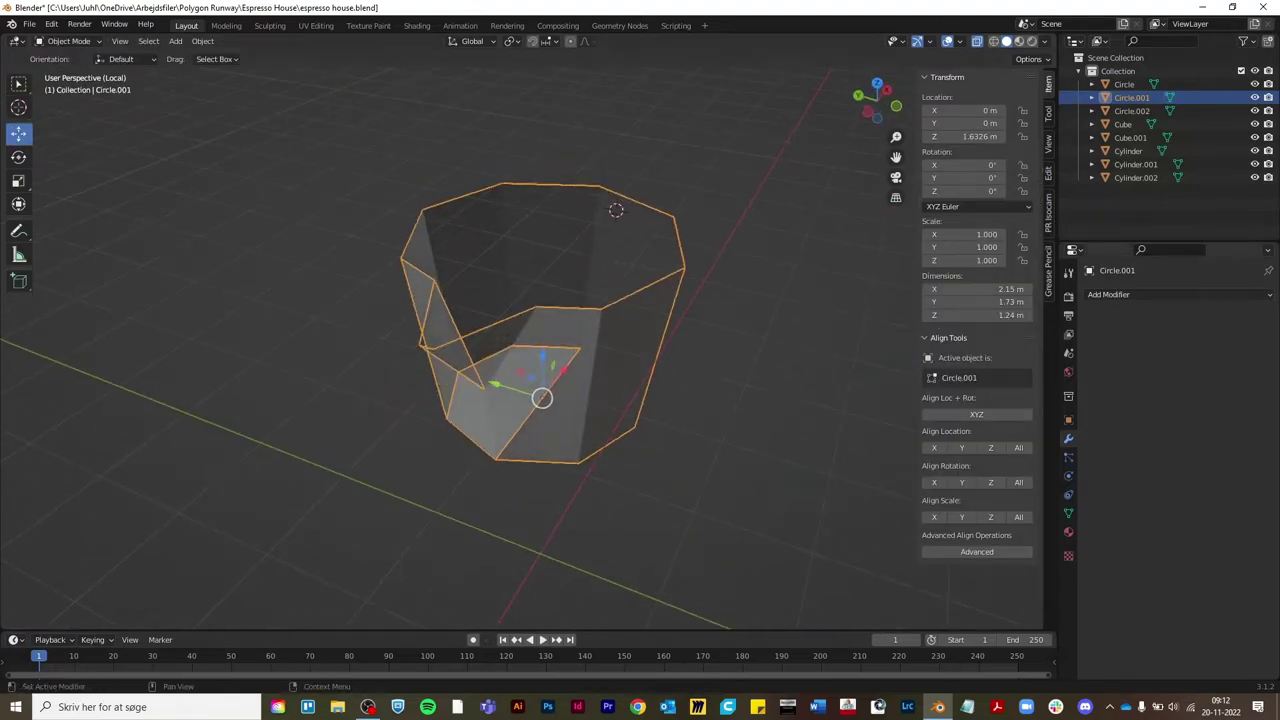
Add a Solidify modifier to the upper chamber, then undo it after trial edits
click(1178, 294)
click(1020, 523)
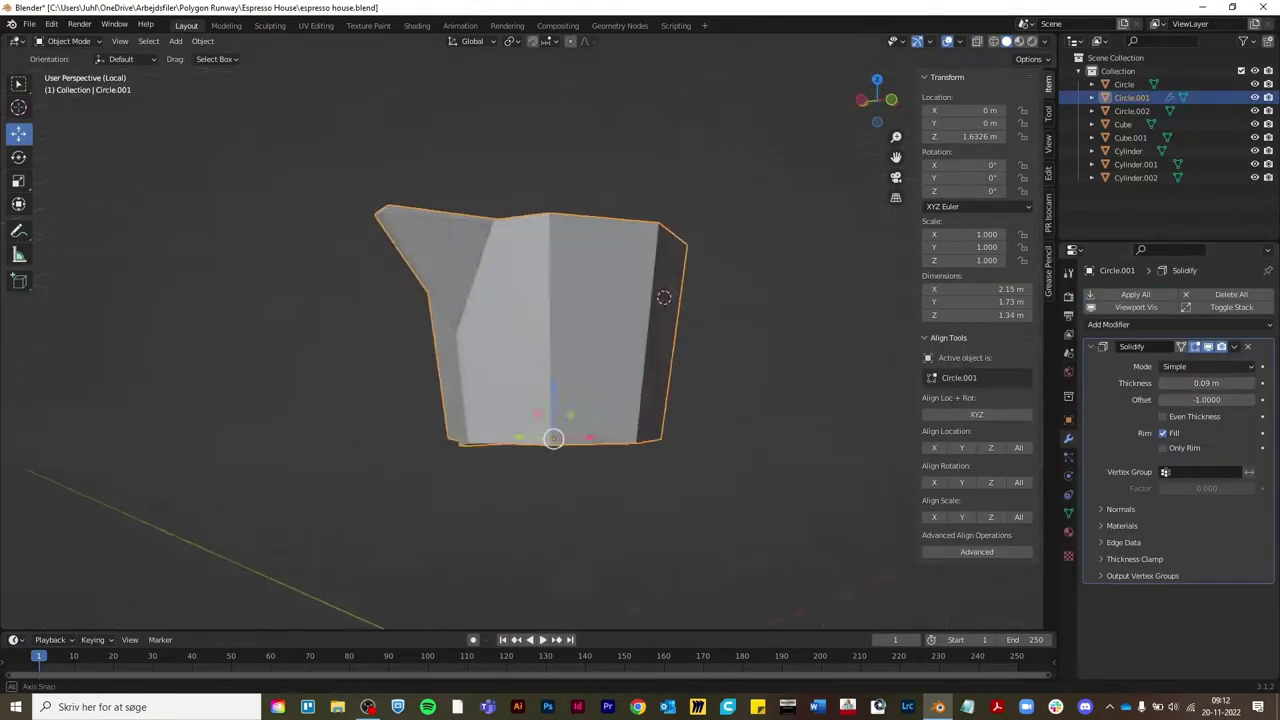
middle_drag(722, 280, 739, 281)
key(Tab)
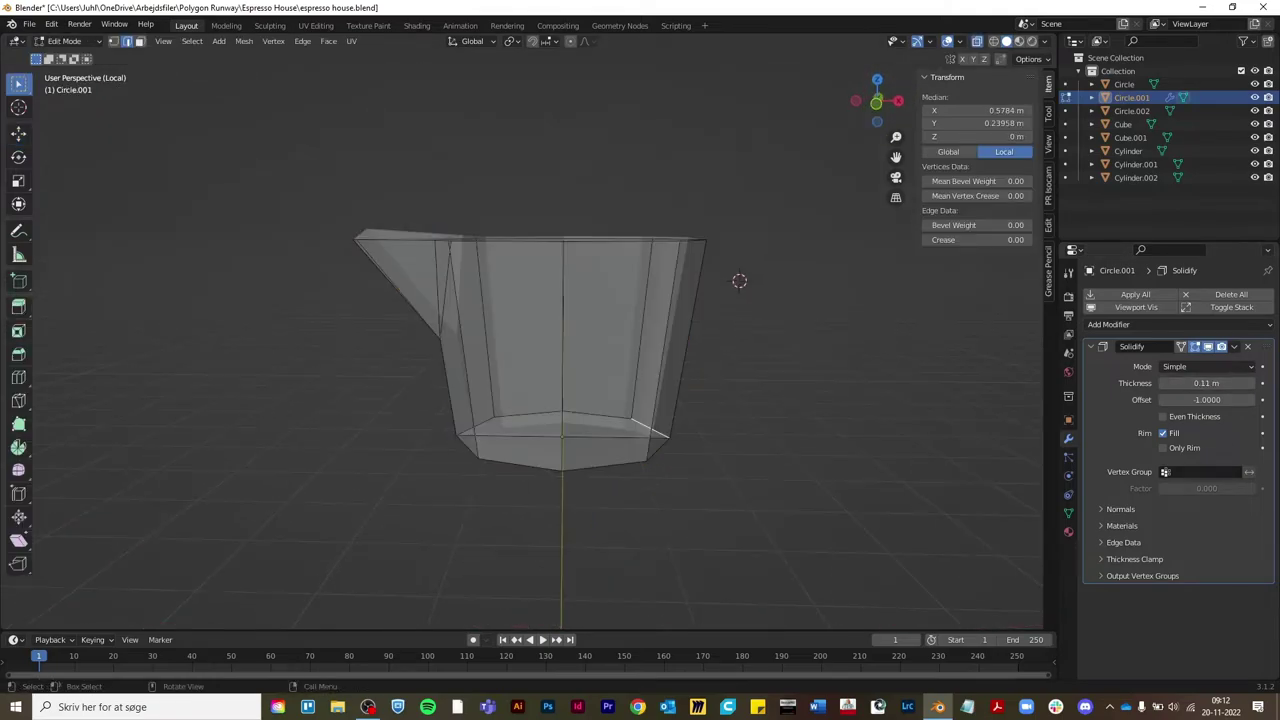
key(1)
key(a)
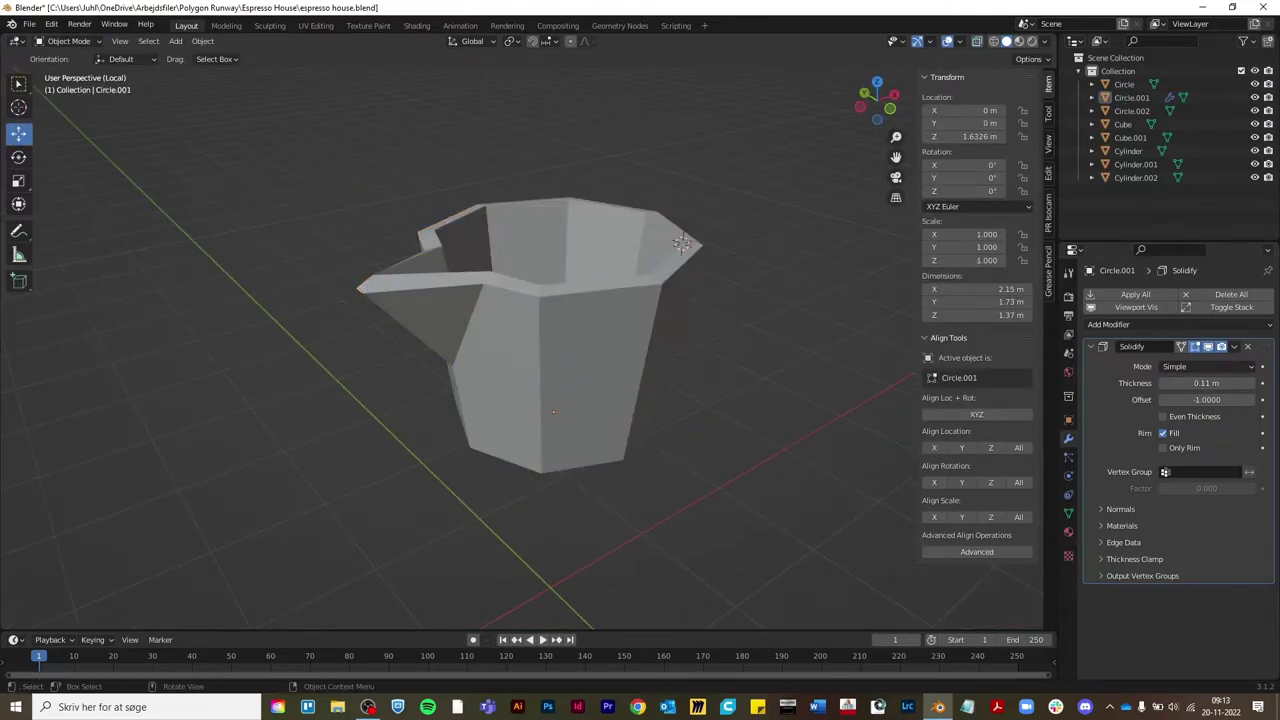
key(ctrl+z)
middle_drag(725, 277, 739, 283)
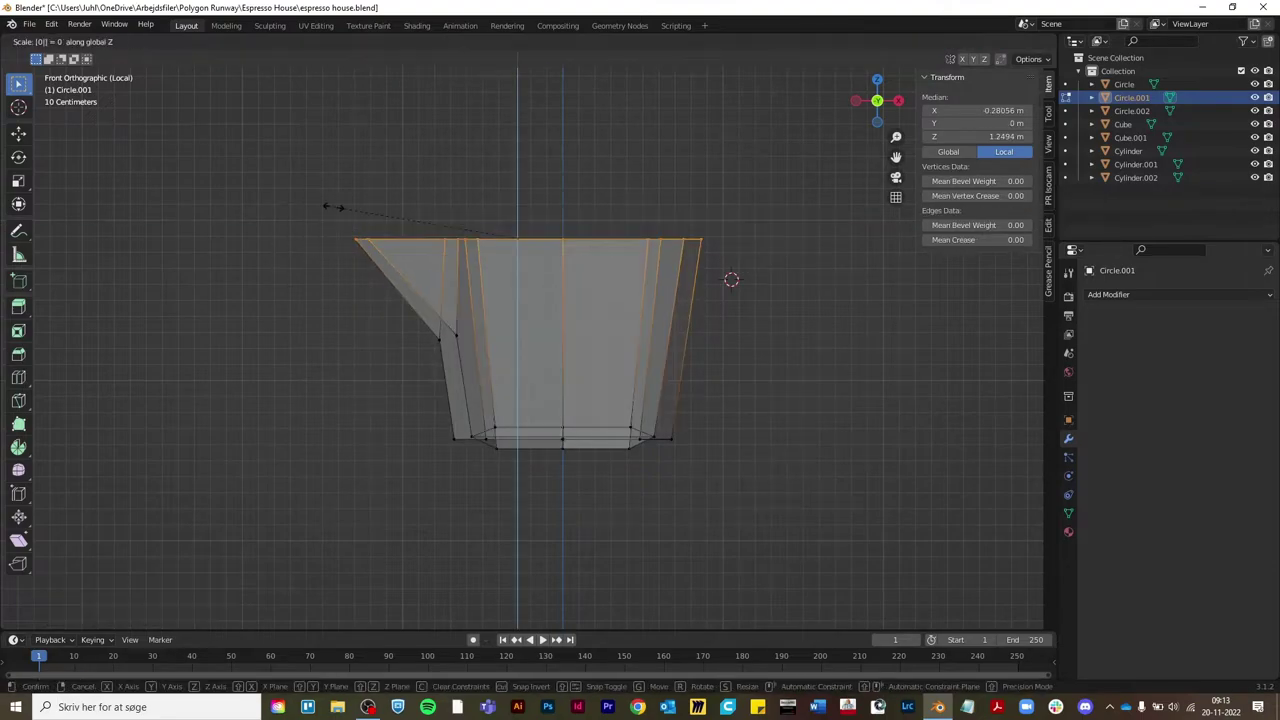
key(Escape)
key(Tab)
mouse_move(729, 280)
middle_down()
mouse_move(614, 337)
mouse_move(671, 298)
middle_up()
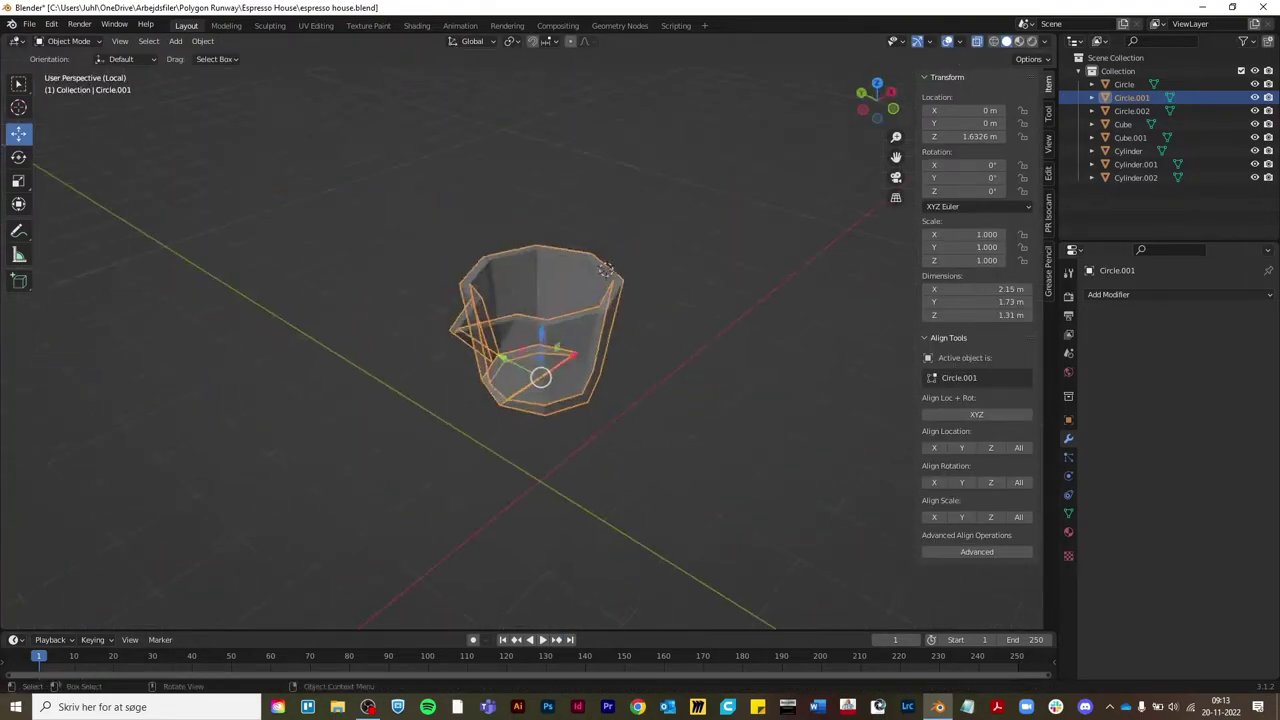
key(ctrl+z)
key(ctrl+z)
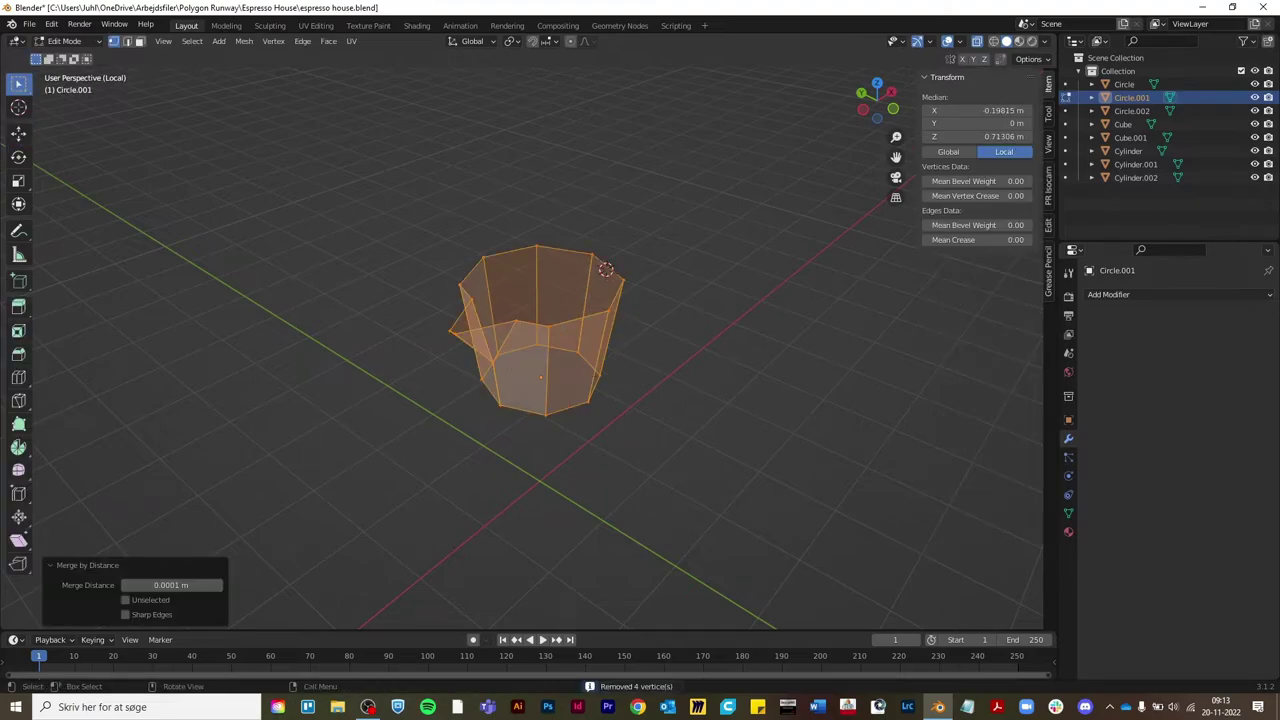
key(Tab)
Re-add a 0.12 m Solidify, apply it, and move the spout tip vertically
click(1177, 294)
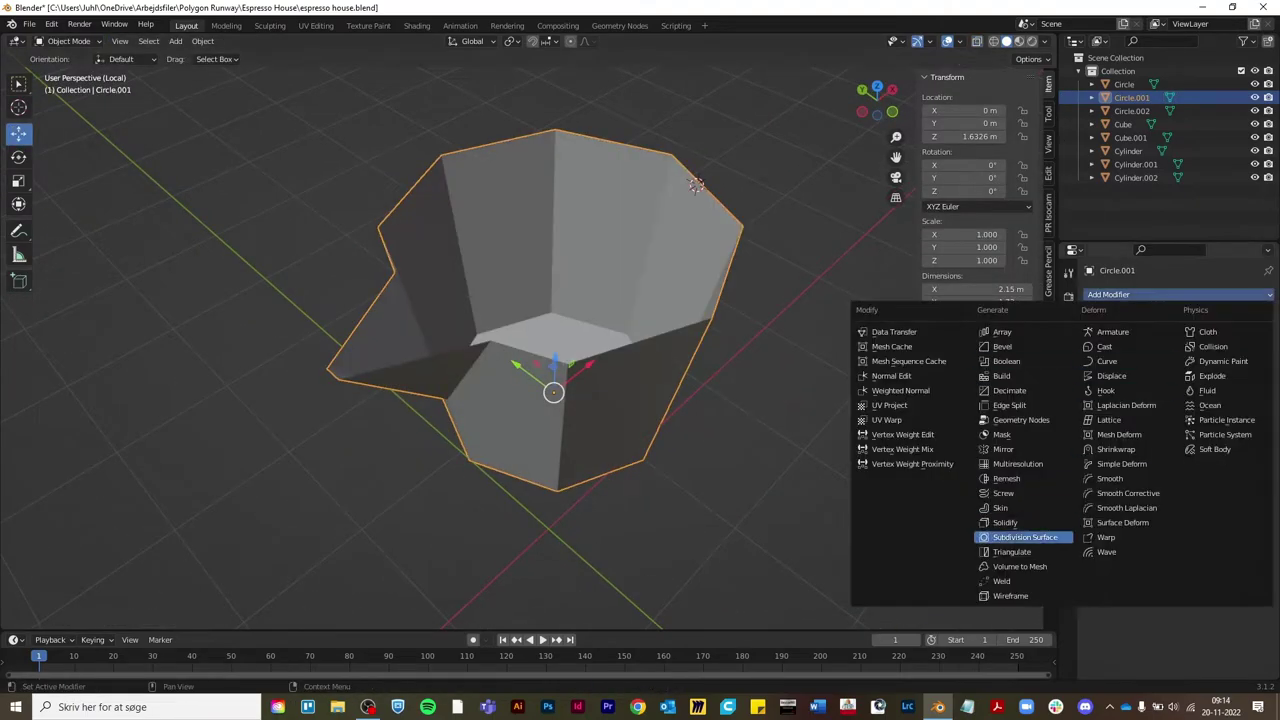
click(1005, 522)
middle_drag(720, 230, 756, 271)
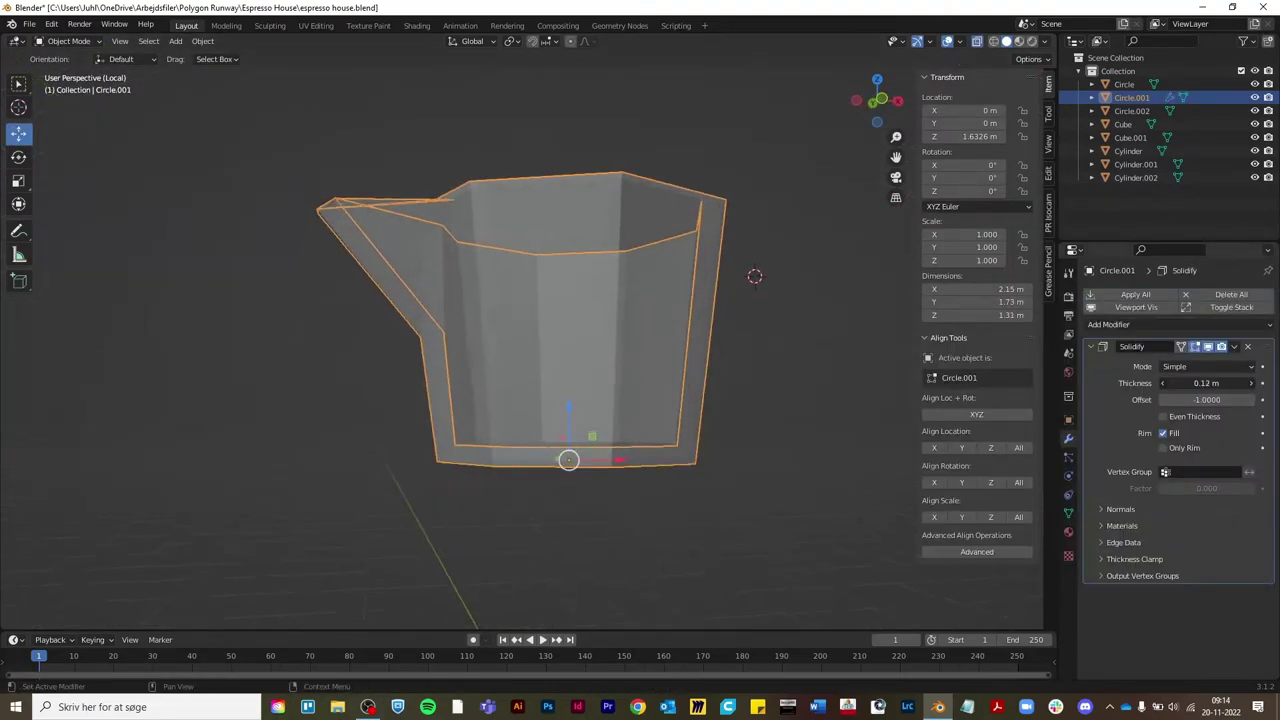
key(ctrl+a)
key(Tab)
key(KP_1)
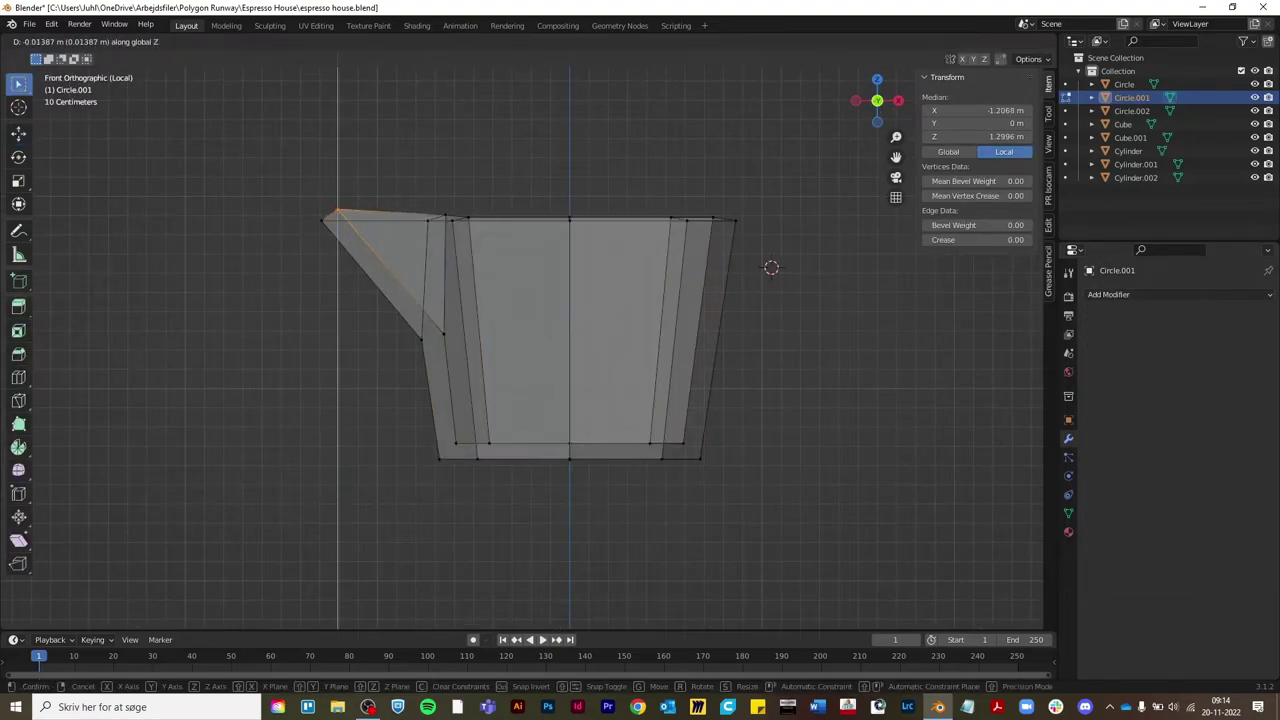
click(771, 268)
key(Tab)
Merge the overlapping vertices at the chamber's rim by distance
mouse_move(771, 266)
middle_down()
mouse_move(857, 100)
mouse_move(390, 412)
middle_up()
scroll(835, 118, up, 5)
key(Tab)
click(740, 372)
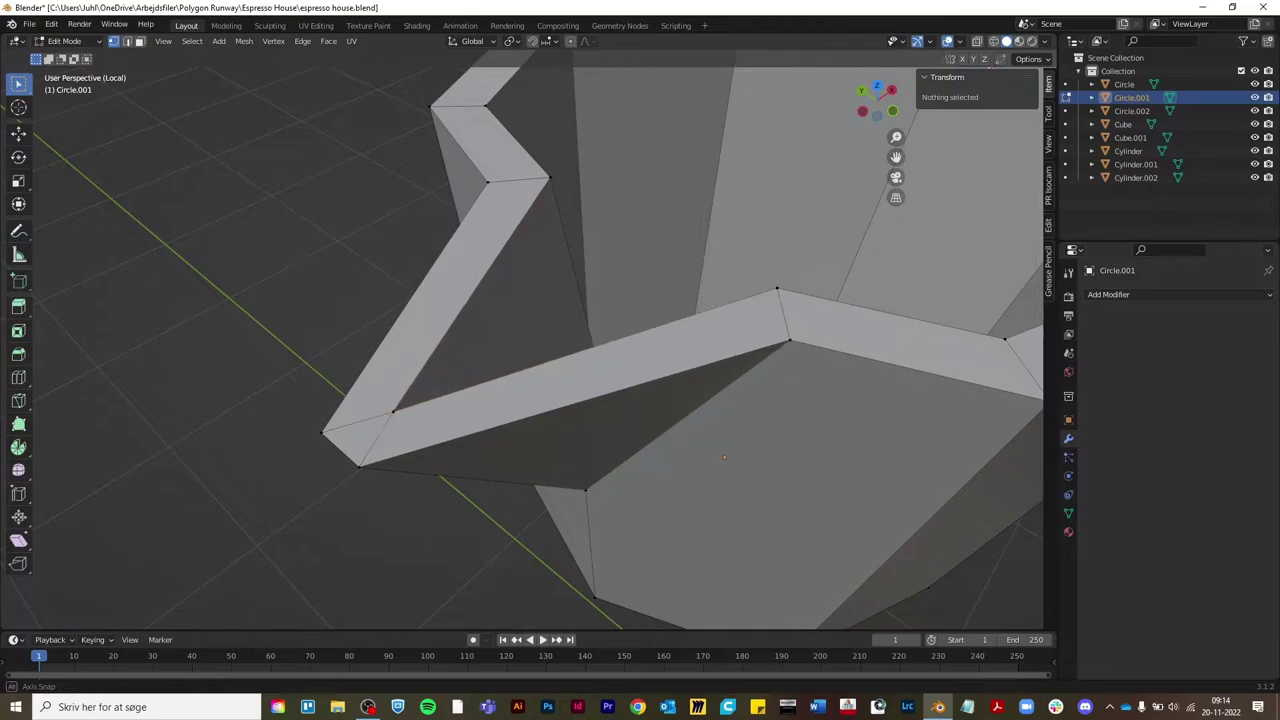
scroll(740, 372, down, 5)
middle_drag(740, 372, 765, 245)
key(Tab)
scroll(770, 260, down, 3)
scroll(765, 245, up, 4)
Frame the bottom section, then give the collar ring level-2 subdivision
click(763, 240)
key(KP_Decimal)
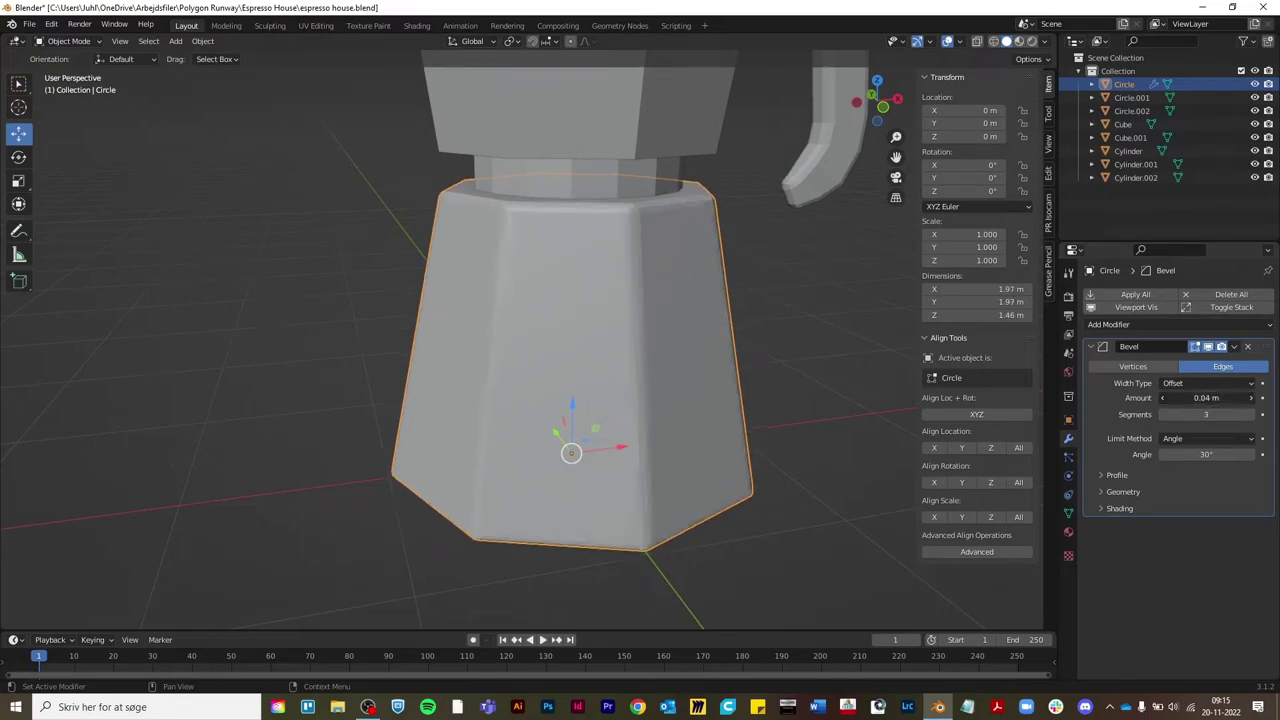
click(571, 172)
key(ctrl+2)
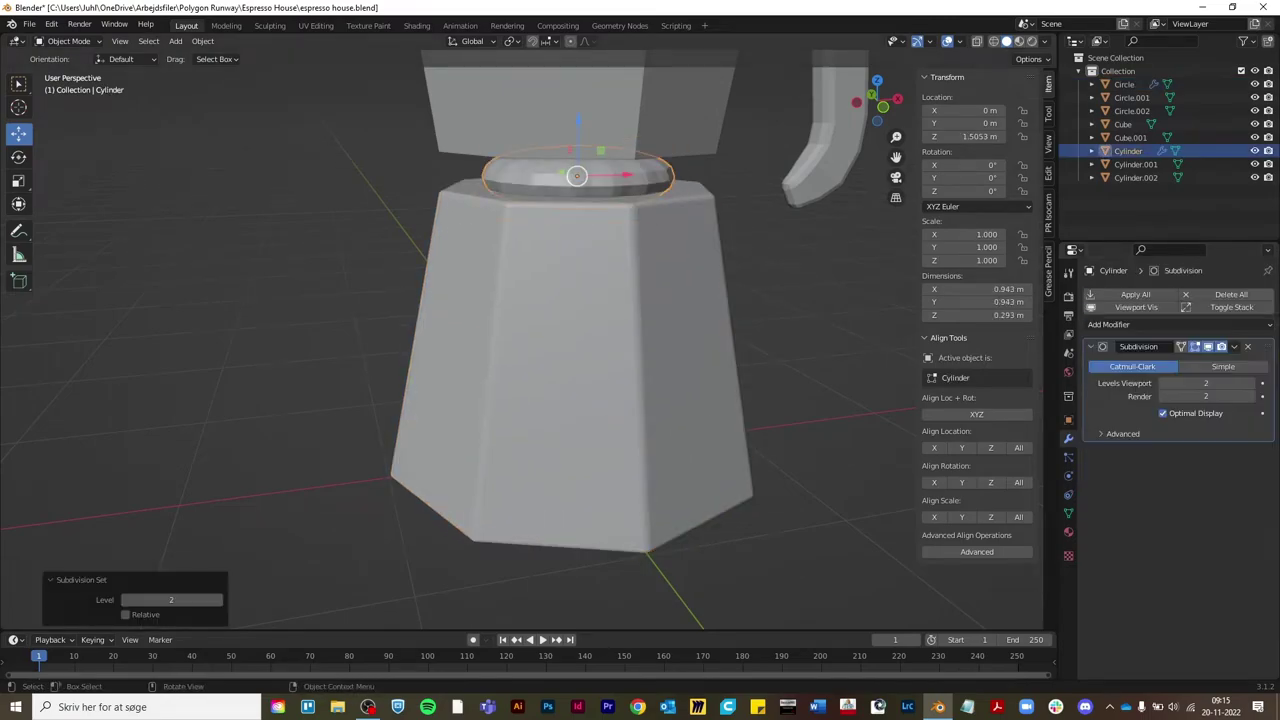
Remove the collar's subdivision and add a loop cut to the ring in Local view
middle_drag(571, 172, 600, 200)
key(ctrl+x)
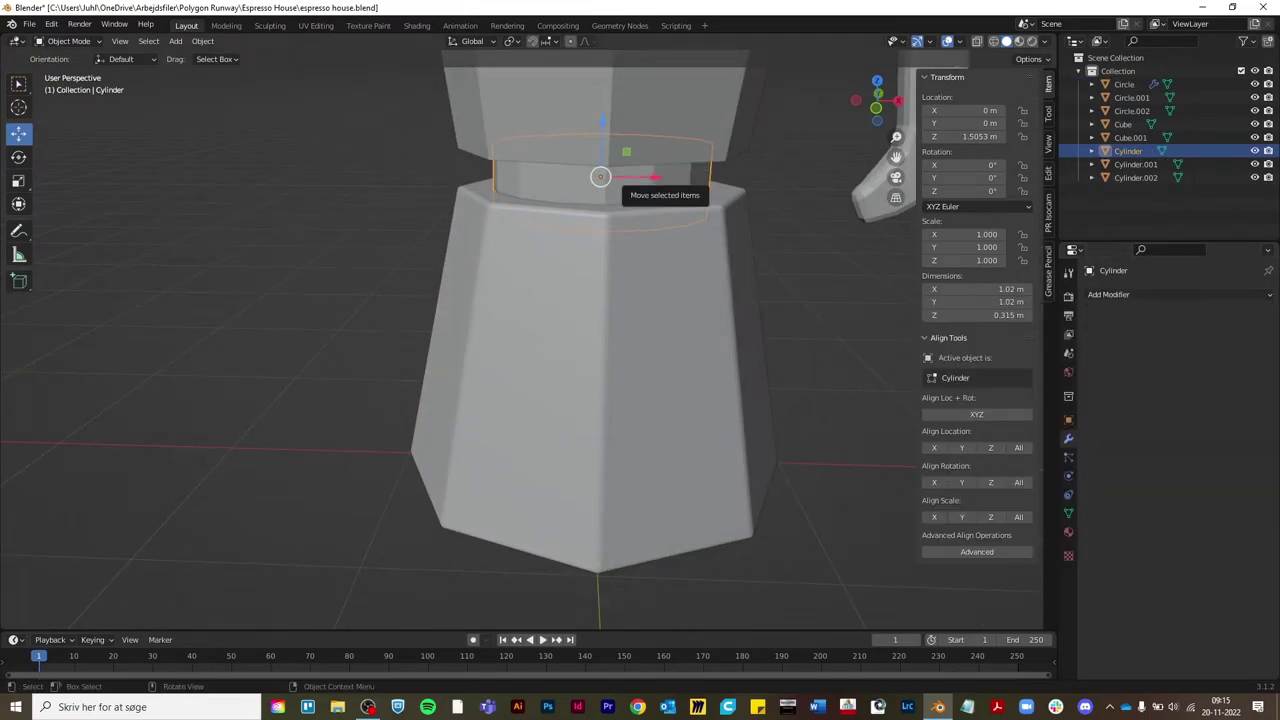
key(KP_Divide)
key(Tab)
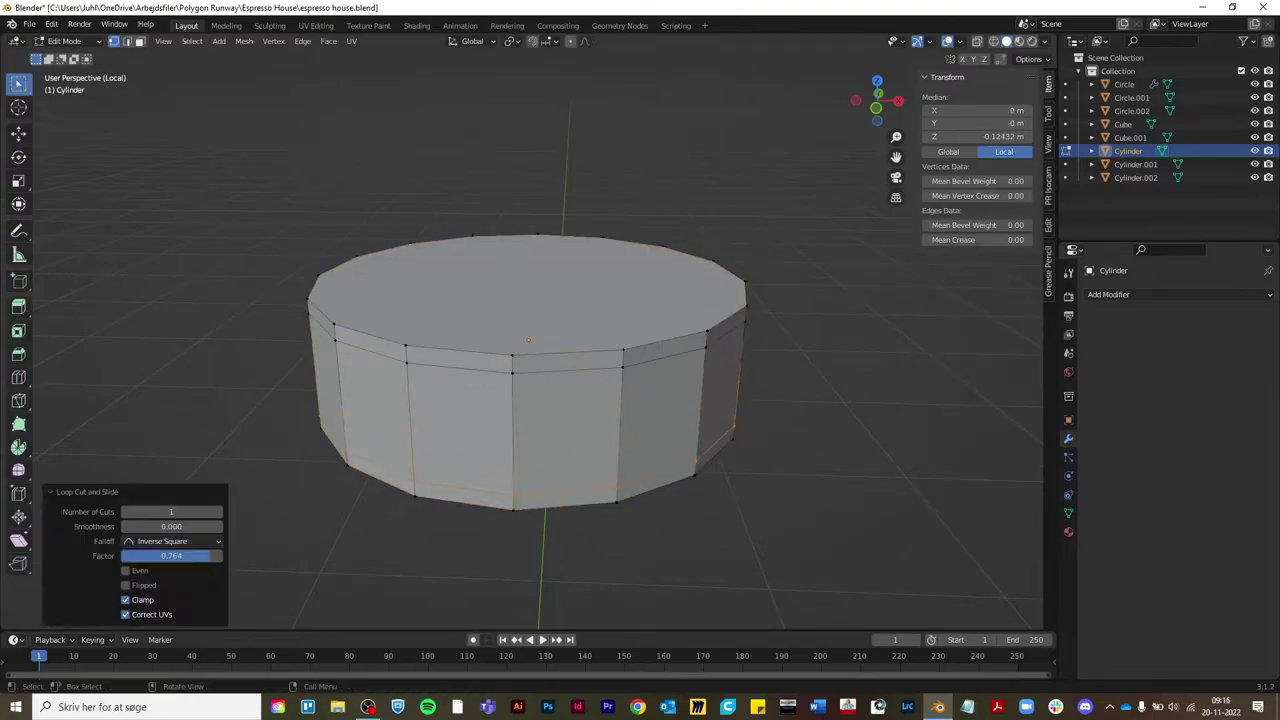
key(Tab)
Give the collar ring level-2 subdivision and smooth shading
key(ctrl+2)
key(KP_Divide)
right_click(545, 170)
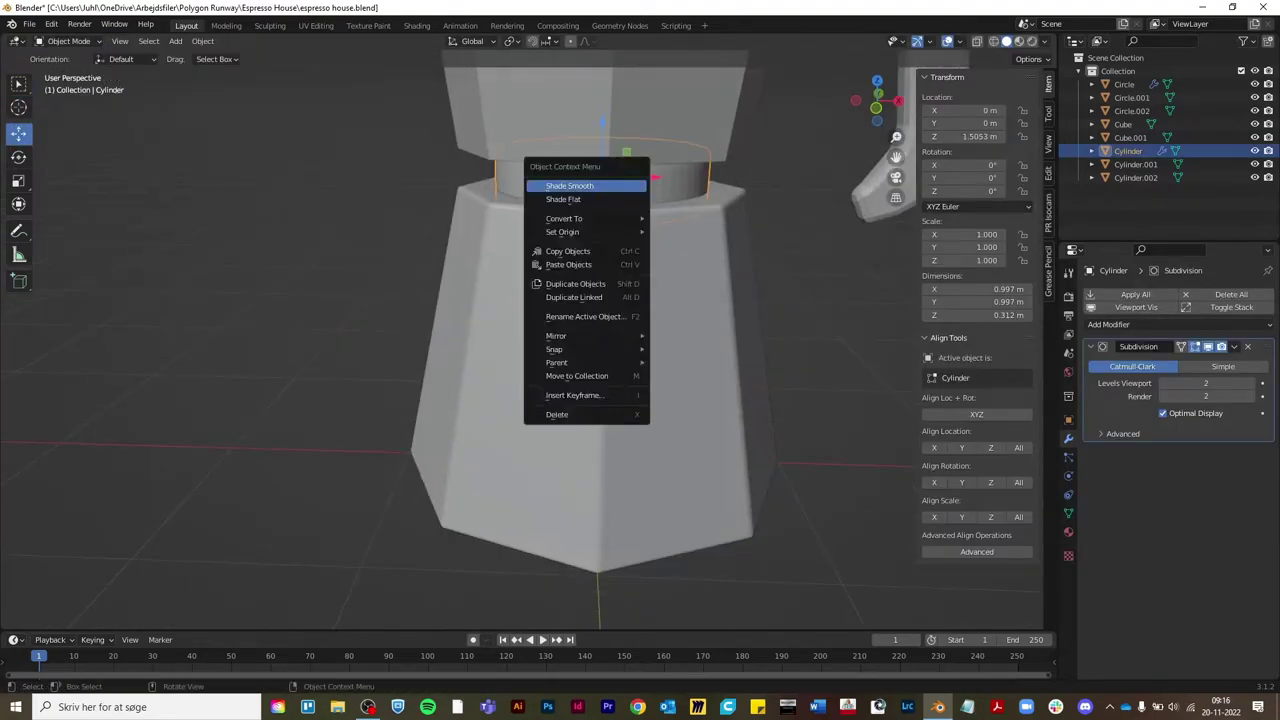
click(535, 300)
right_click(535, 300)
Enable Auto Smooth on the lid knob's mesh data
click(1131, 97)
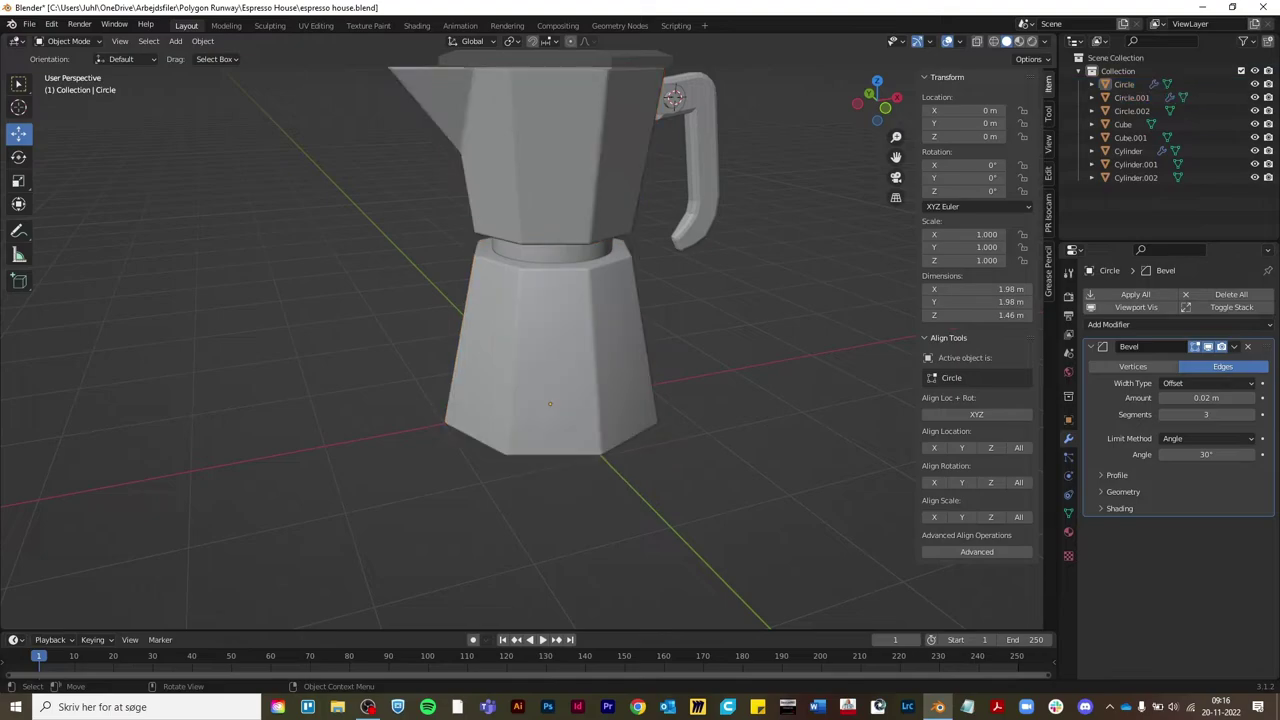
middle_drag(600, 400, 560, 380)
scroll(555, 400, down, 4)
scroll(555, 400, up, 6)
click(571, 229)
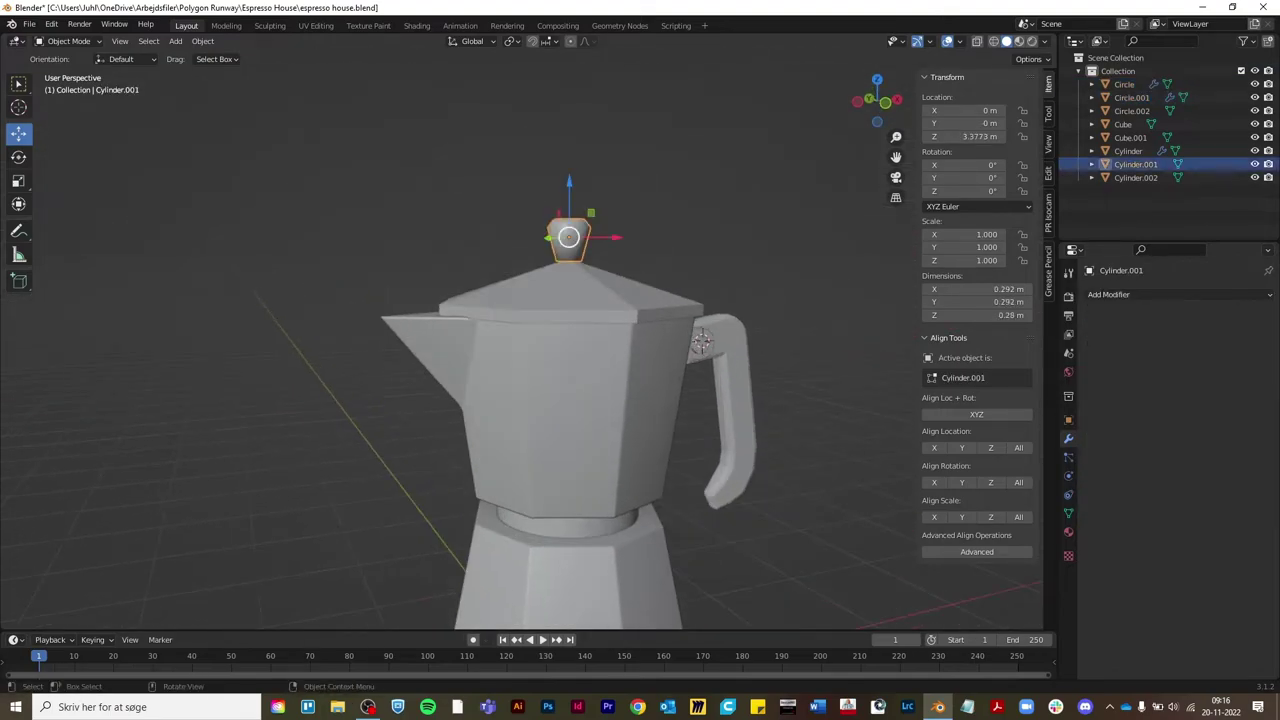
click(1068, 513)
click(1111, 552)
scroll(700, 250, up, 3)
scroll(807, 246, up, 2)
scroll(807, 246, down, 3)
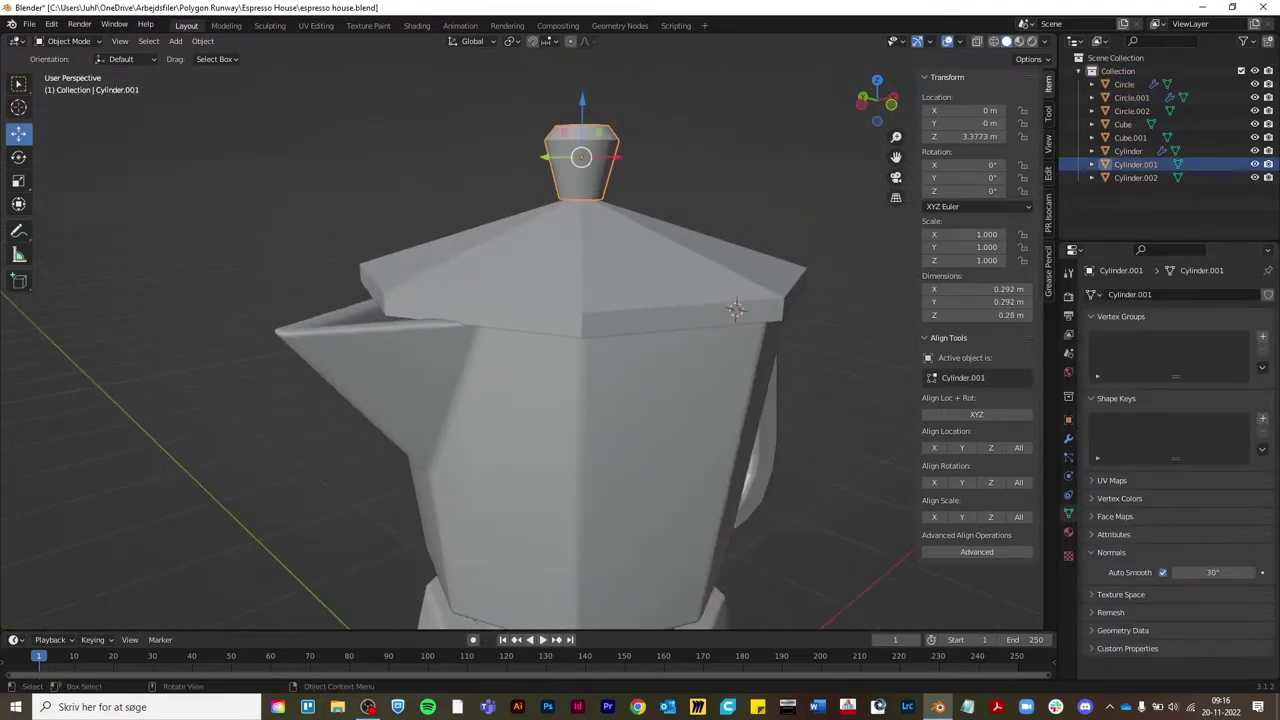
Set the lid's Bevel to 2 segments and copy it to the knob, bracket and hinge pin
click(780, 210)
scroll(780, 210, up, 2)
click(750, 190)
mouse_move(780, 210)
middle_down()
mouse_move(750, 190)
mouse_move(670, 222)
middle_up()
scroll(771, 180, up, 2)
click(1131, 110)
click(1068, 438)
scroll(772, 180, down, 3)
click(772, 180)
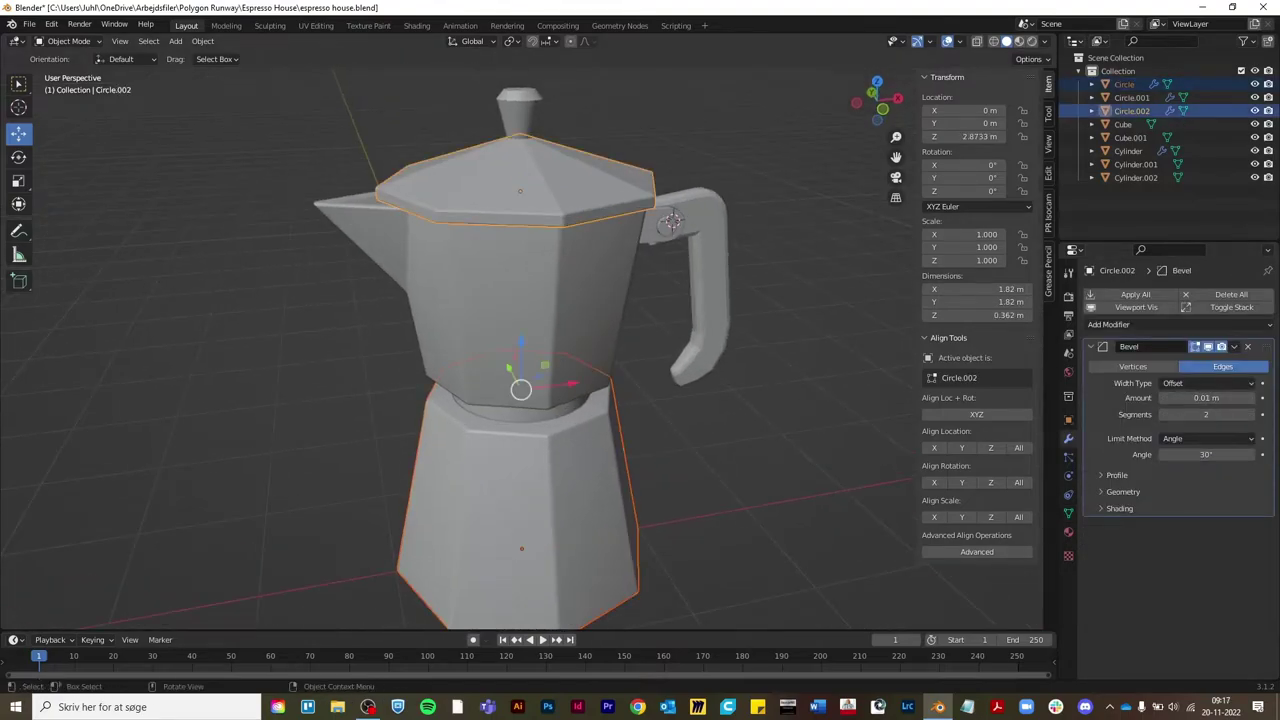
click(485, 489)
Select the knob and hinge pin to shade them smooth
click(520, 108)
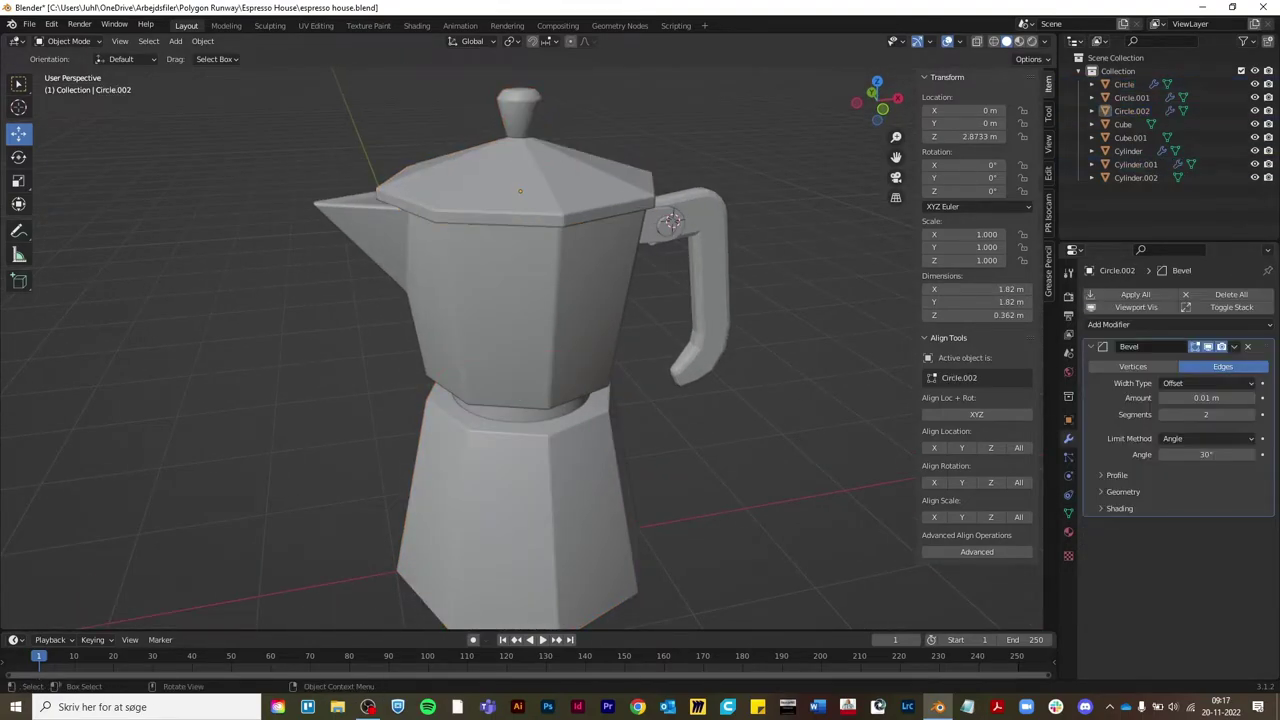
scroll(850, 345, up, 4)
scroll(850, 345, up, 1)
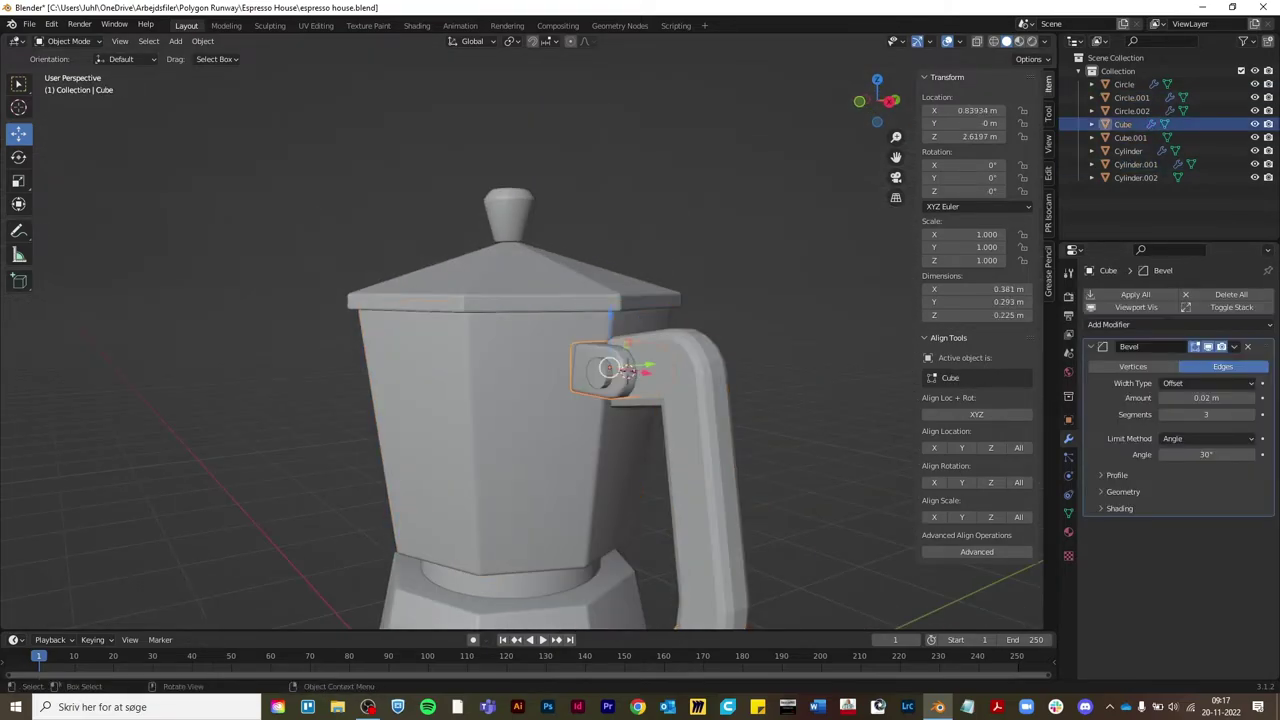
scroll(560, 330, up, 3)
click(235, 440)
right_click(215, 441)
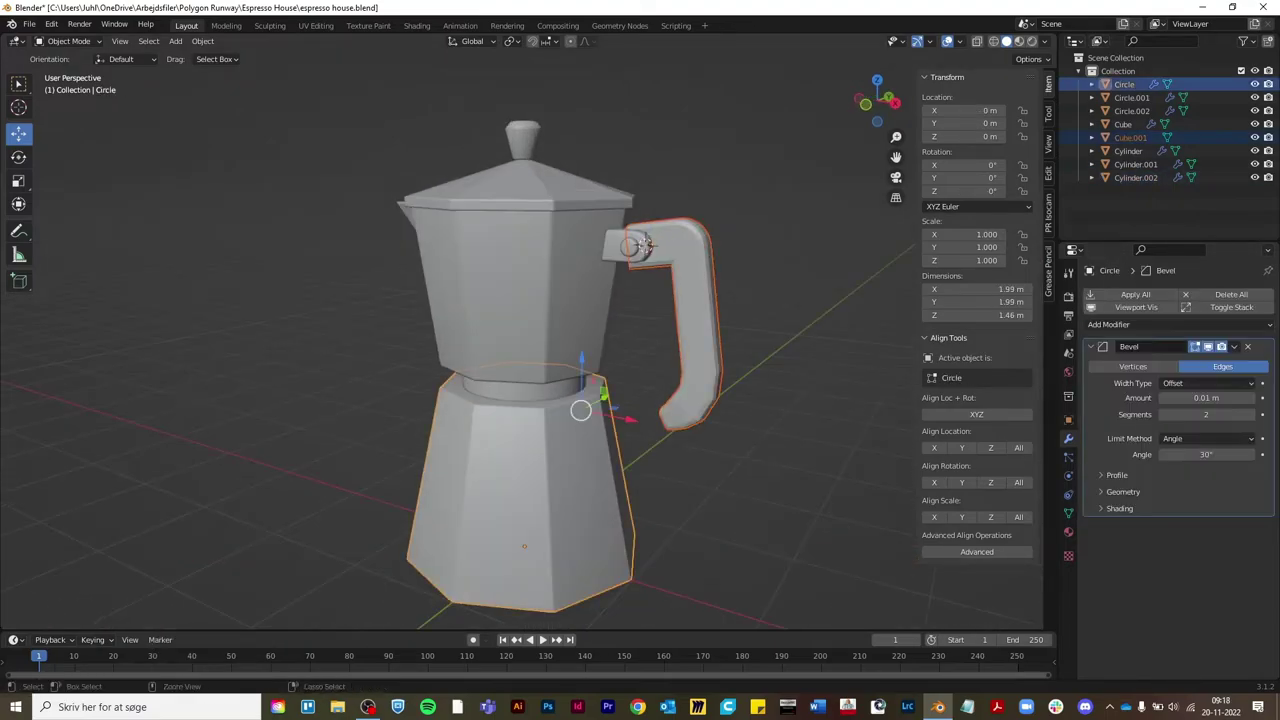
Select the handle and turn on Auto Smooth in its mesh data
key(alt+a)
middle_drag(645, 243, 660, 235)
click(700, 300)
scroll(700, 300, up, 4)
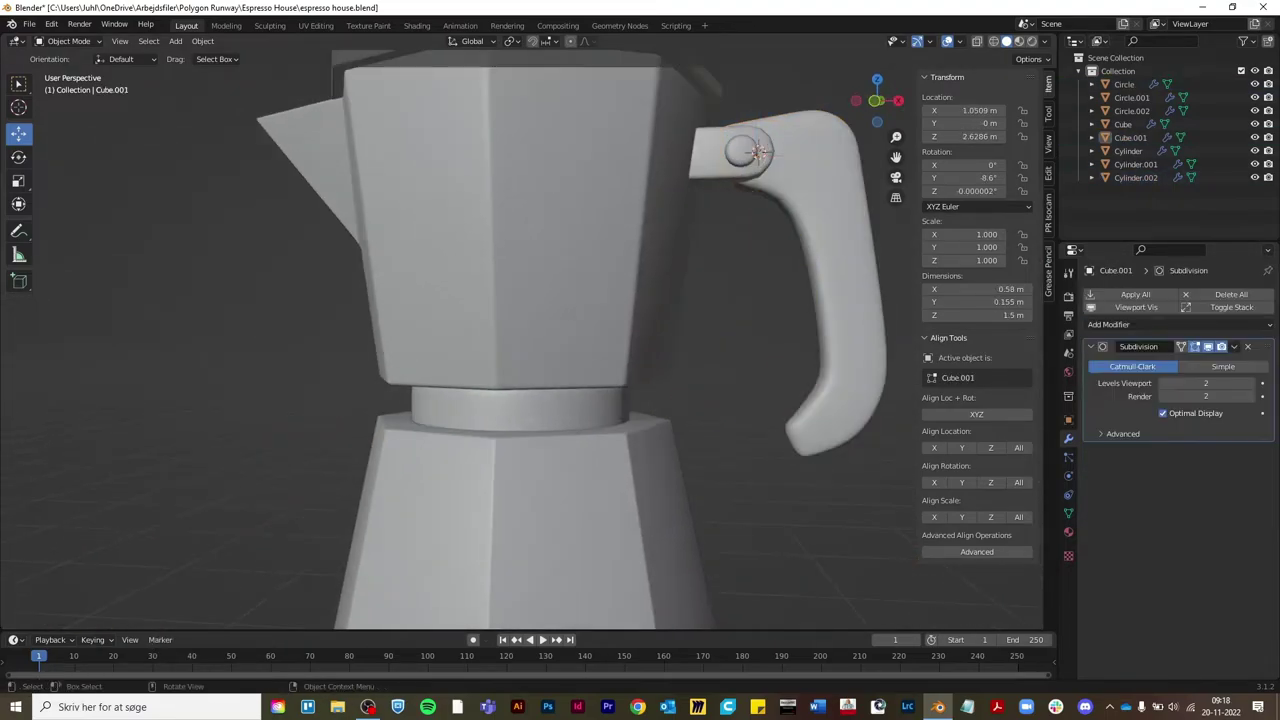
click(757, 150)
middle_drag(757, 150, 674, 169)
click(1068, 513)
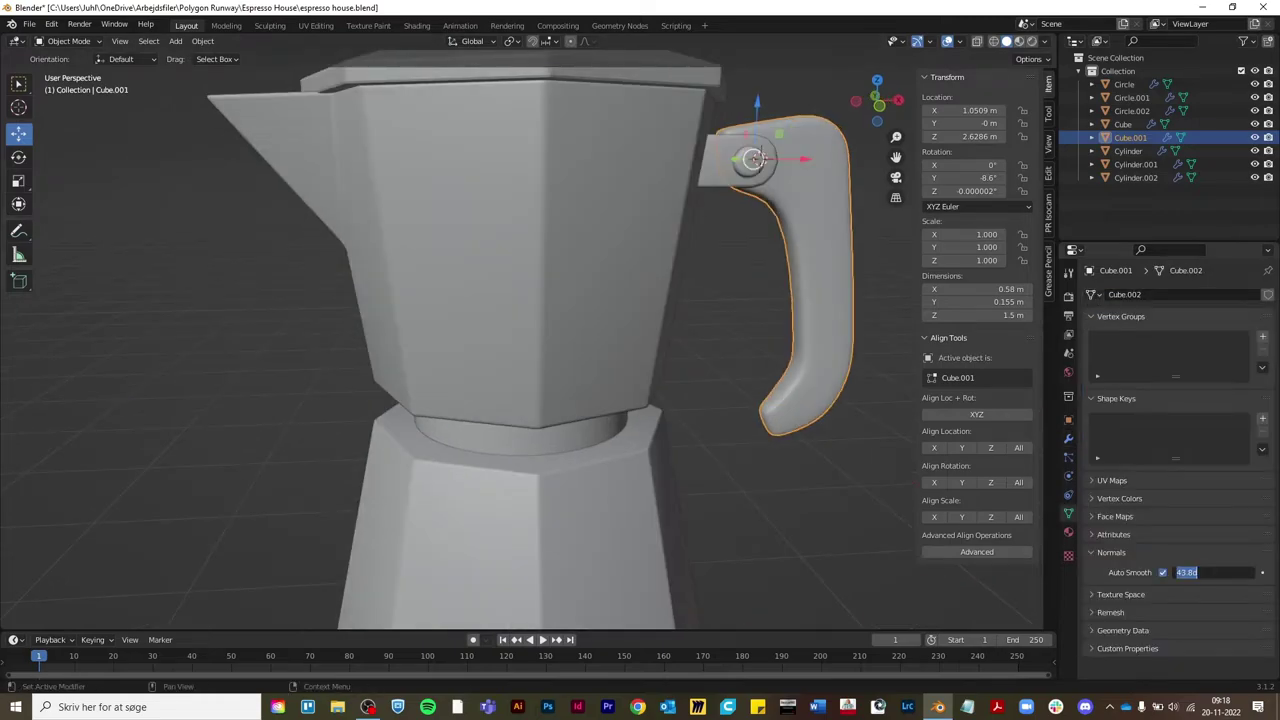
middle_drag(757, 160, 770, 240)
click(789, 256)
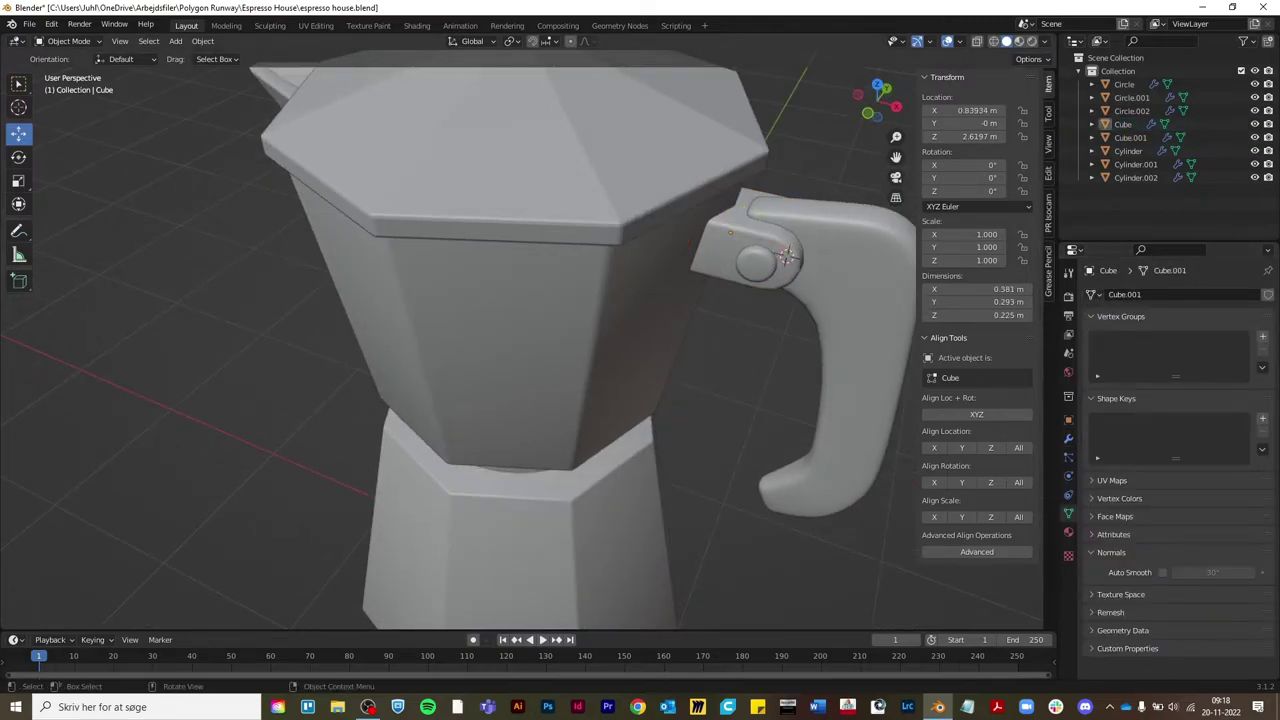
click(787, 255)
middle_drag(787, 255, 289, 156)
Move the handle's top vertices in front X-ray view so it stands about 1.36 m tall
key(Tab)
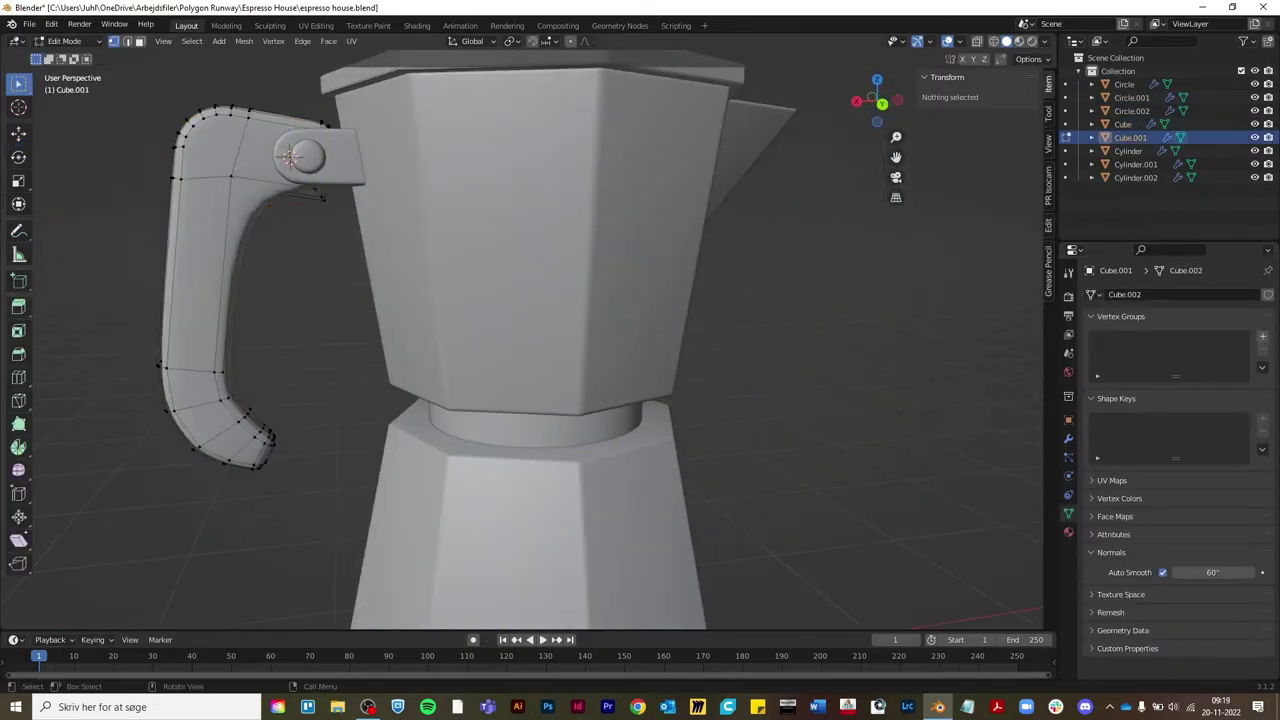
key(KP_1)
key(alt+z)
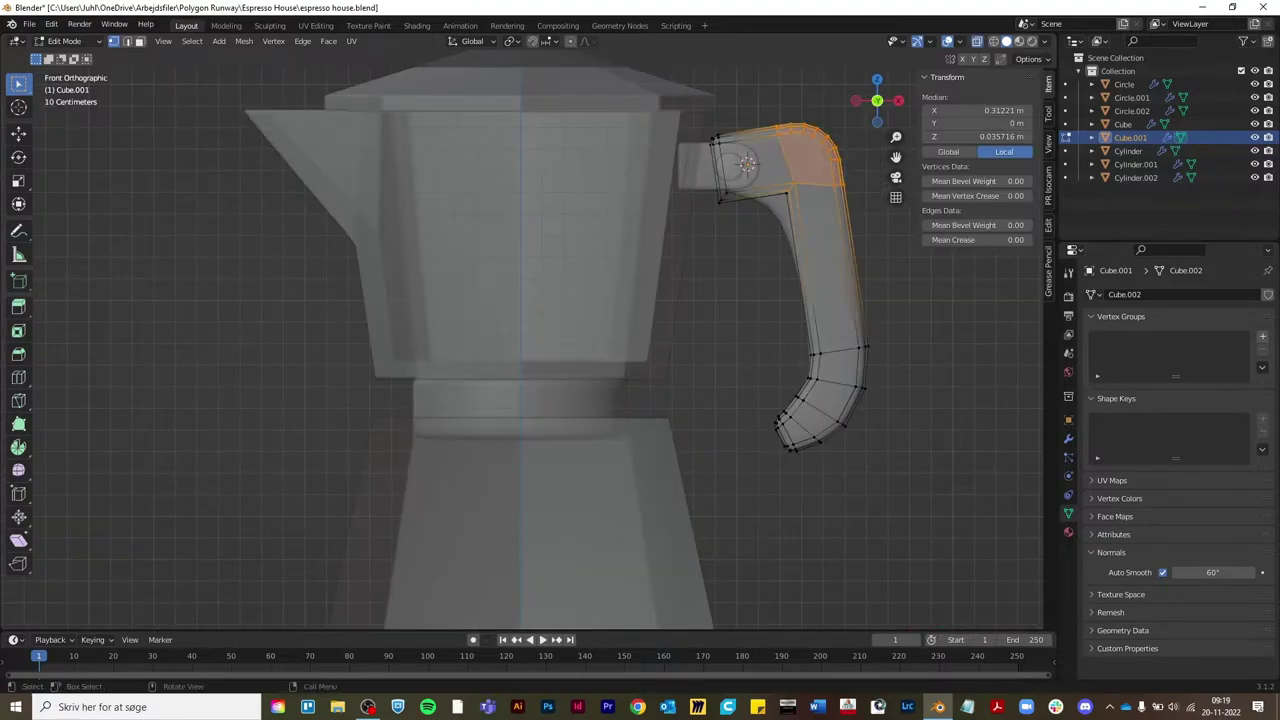
key(Tab)
key(Tab)
key(Tab)
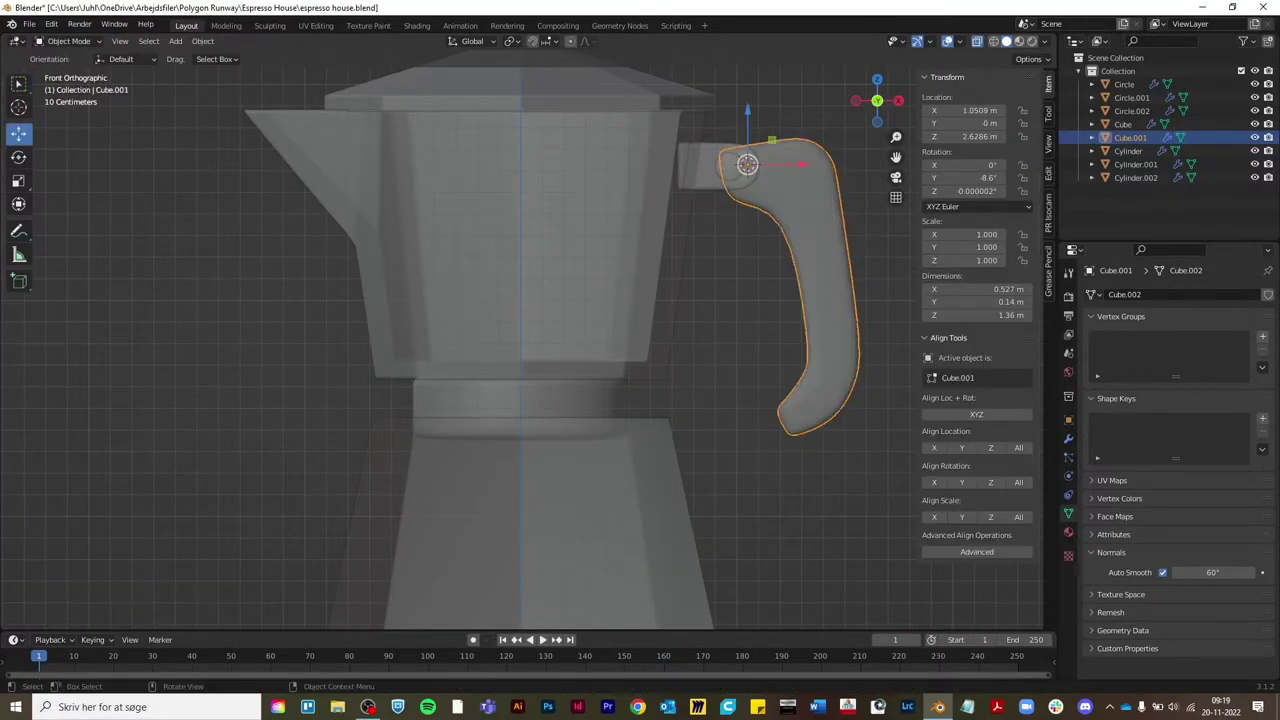
middle_drag(742, 164, 302, 155)
key(alt+z)
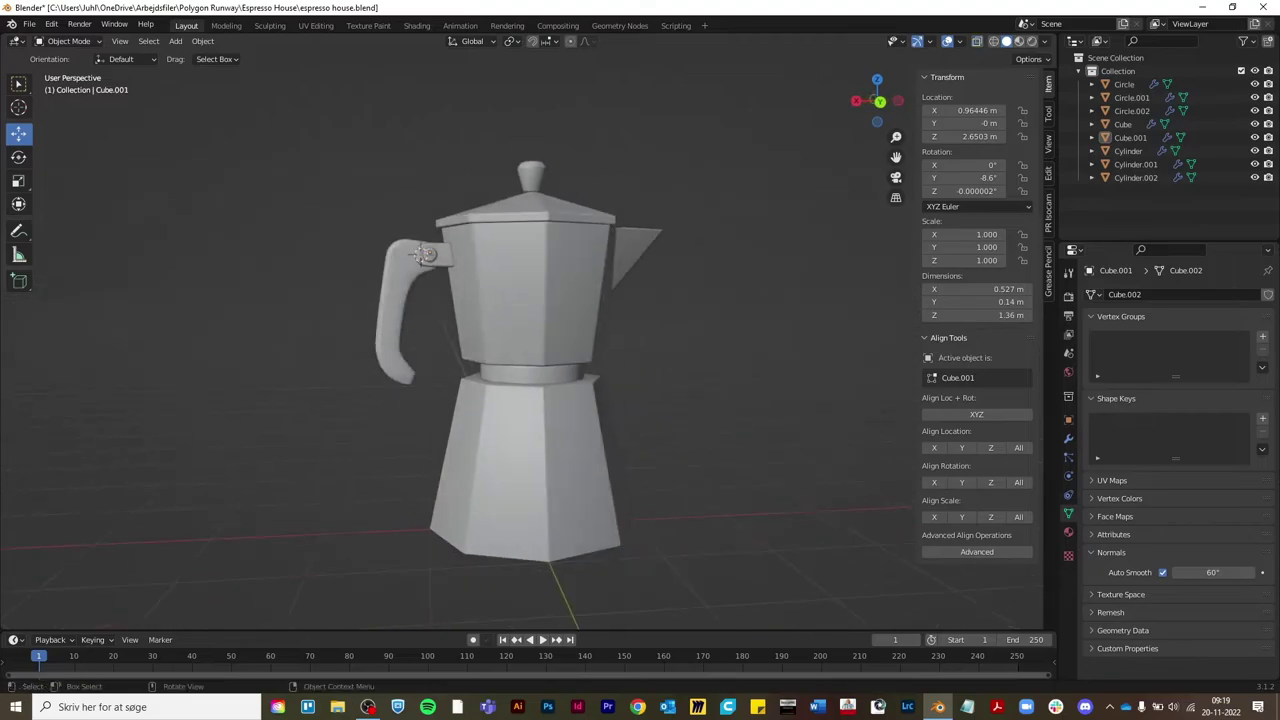
scroll(302, 155, up, 2)
click(302, 155)
key(KP_1)
key(Escape)
mouse_move(742, 164)
middle_down()
mouse_move(680, 292)
mouse_move(372, 272)
middle_up()
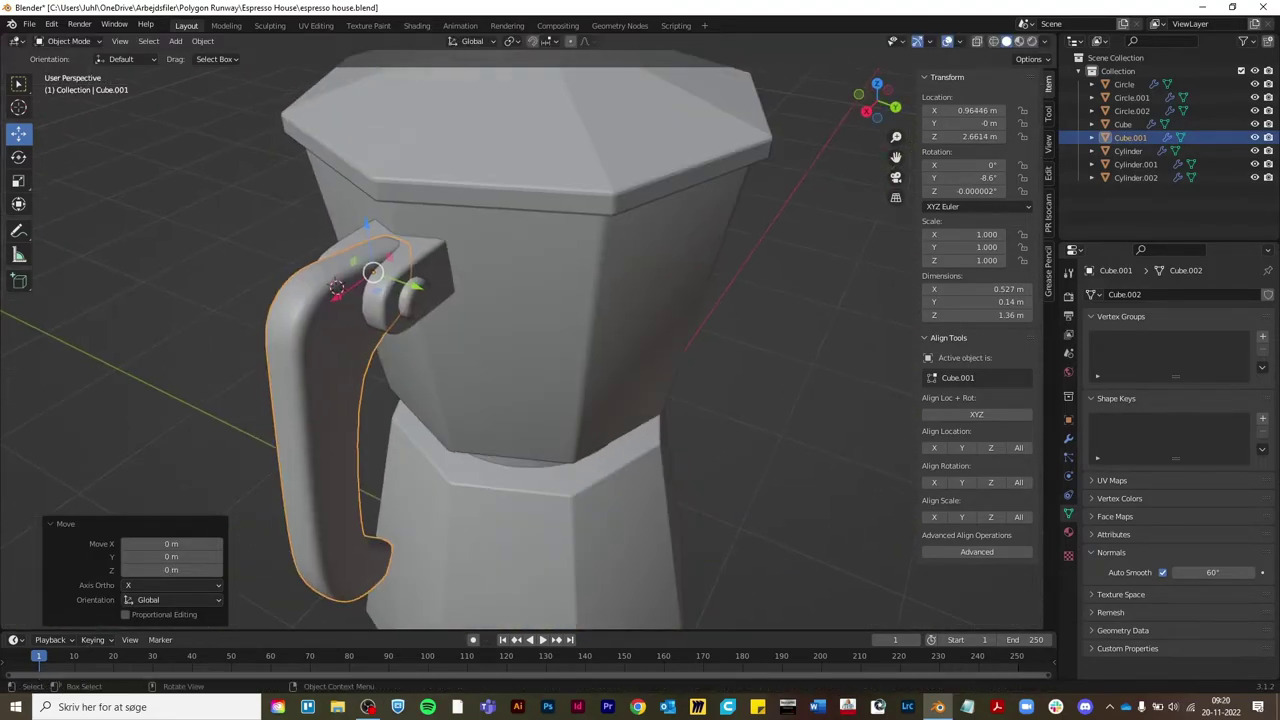
Add a cube at the top of the handle and shrink it to a small block
click(591, 371)
key(shift+a)
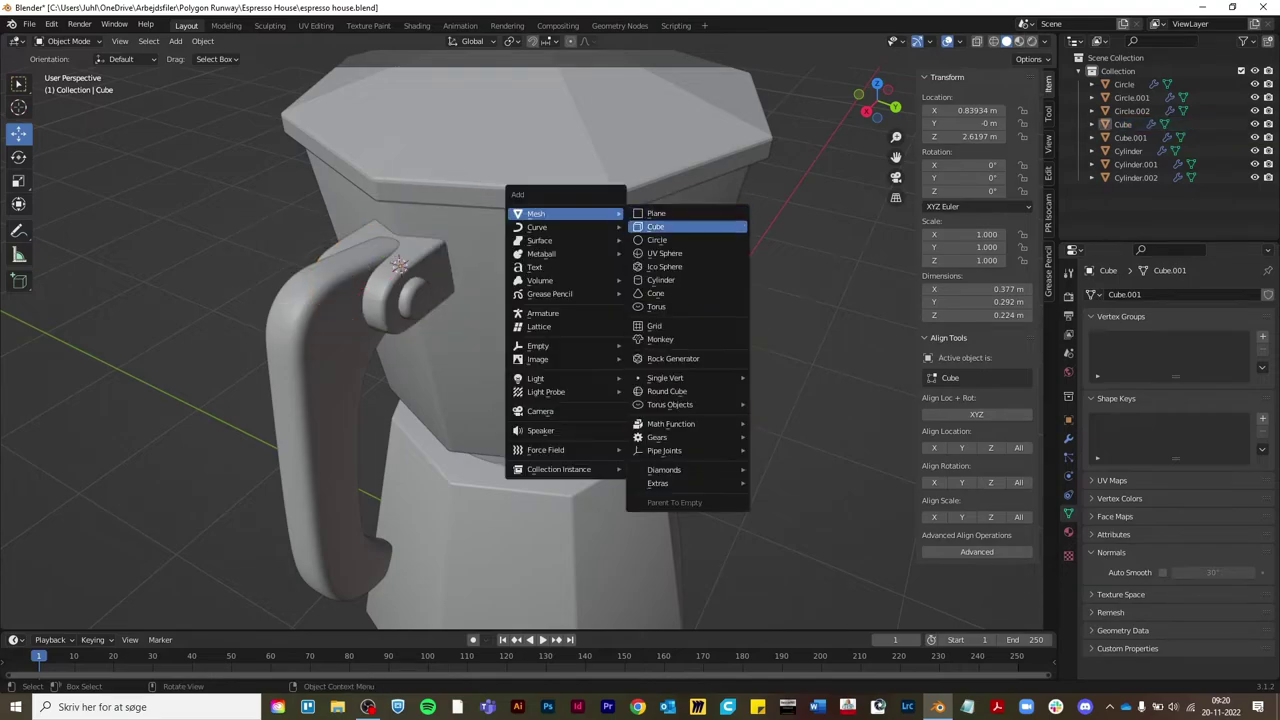
click(714, 226)
key(s)
key(alt+z)
key(Tab)
key(s)
key(Escape)
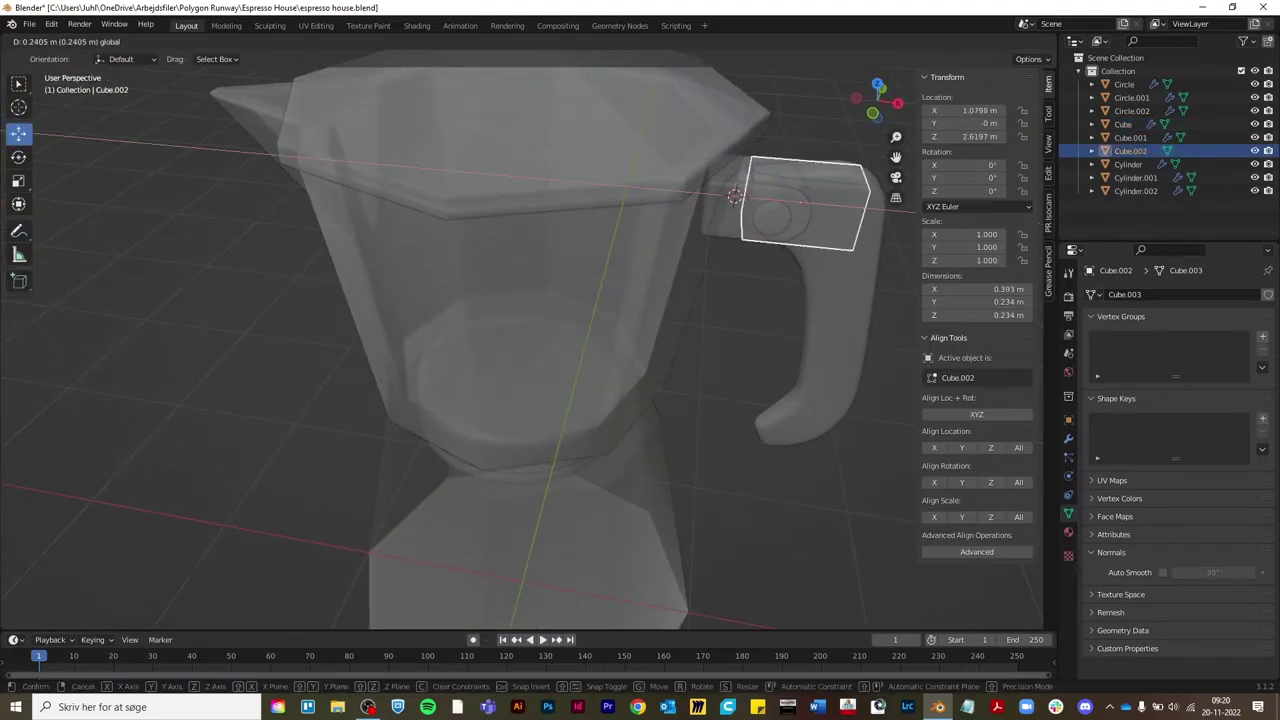
key(KP_1)
scroll(562, 236, up, 4)
scroll(562, 236, up, 2)
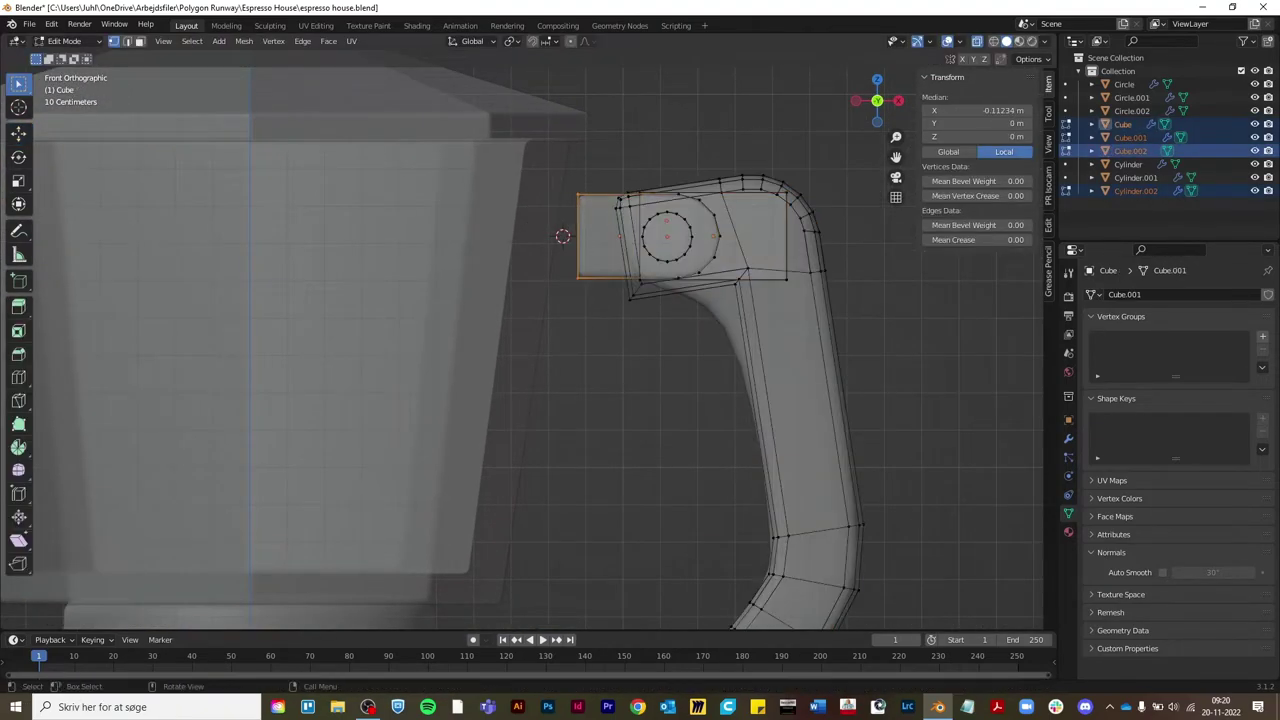
key(Return)
key(Tab)
Scale the block's mesh to 0.662 on Y and slide it along X into place
mouse_move(562, 300)
middle_down()
mouse_move(600, 280)
mouse_move(520, 300)
mouse_move(540, 360)
mouse_move(526, 419)
middle_up()
key(Tab)
key(s)
key(y)
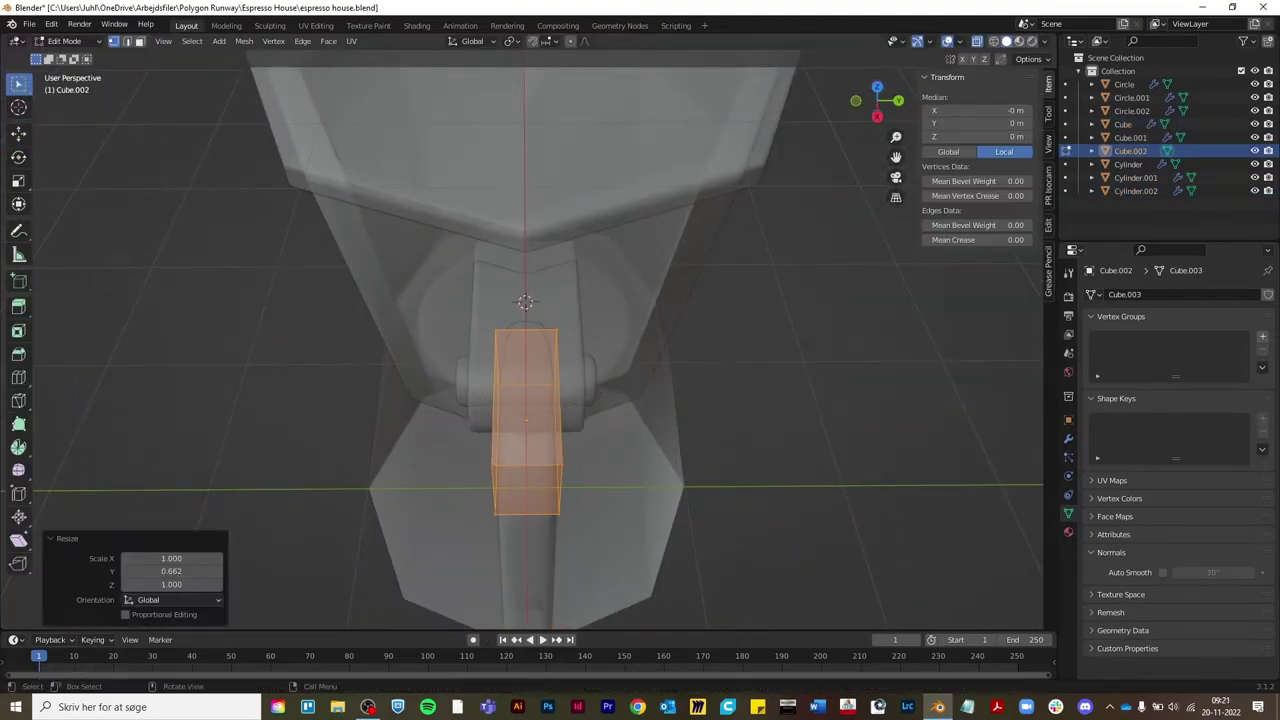
key(KP_1)
scroll(577, 343, up, 3)
key(Tab)
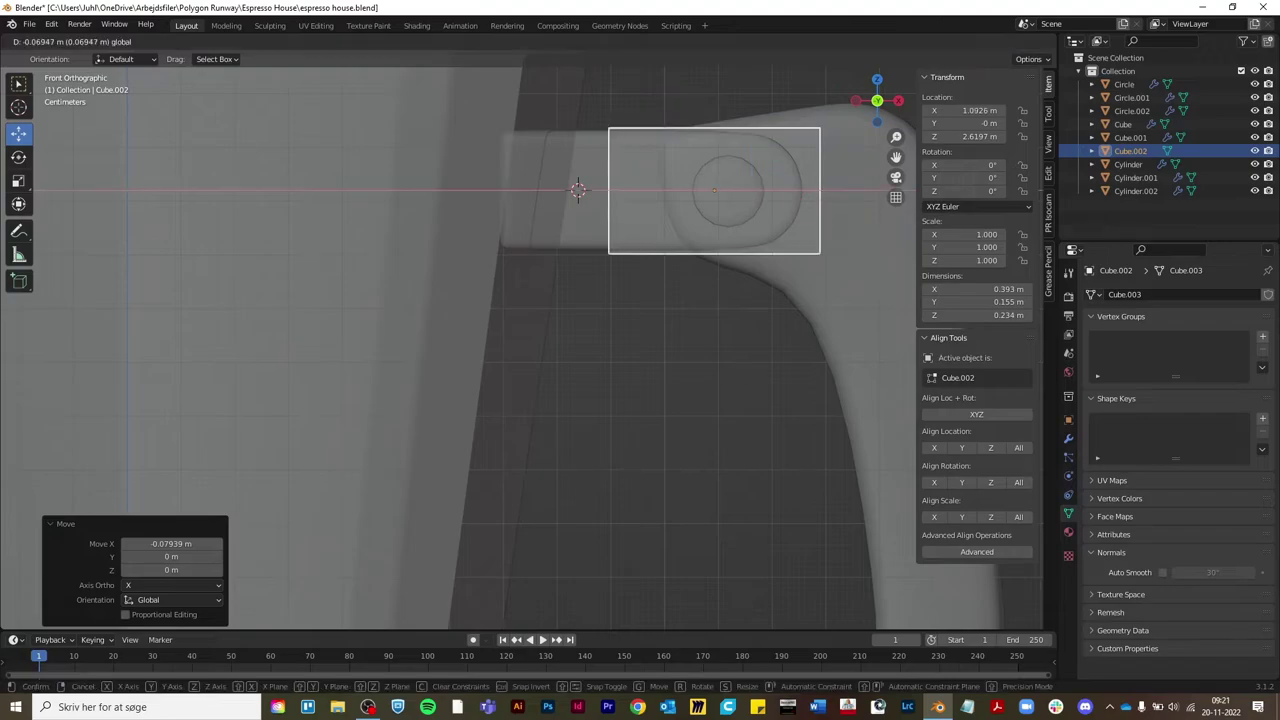
key(Return)
Check the bracket's fit against the handle, toggling X-ray and Edit Mode without changes
mouse_move(578, 190)
middle_down()
mouse_move(540, 260)
mouse_move(520, 280)
mouse_move(502, 272)
mouse_move(560, 300)
mouse_move(500, 270)
middle_up()
click(502, 272)
click(330, 400)
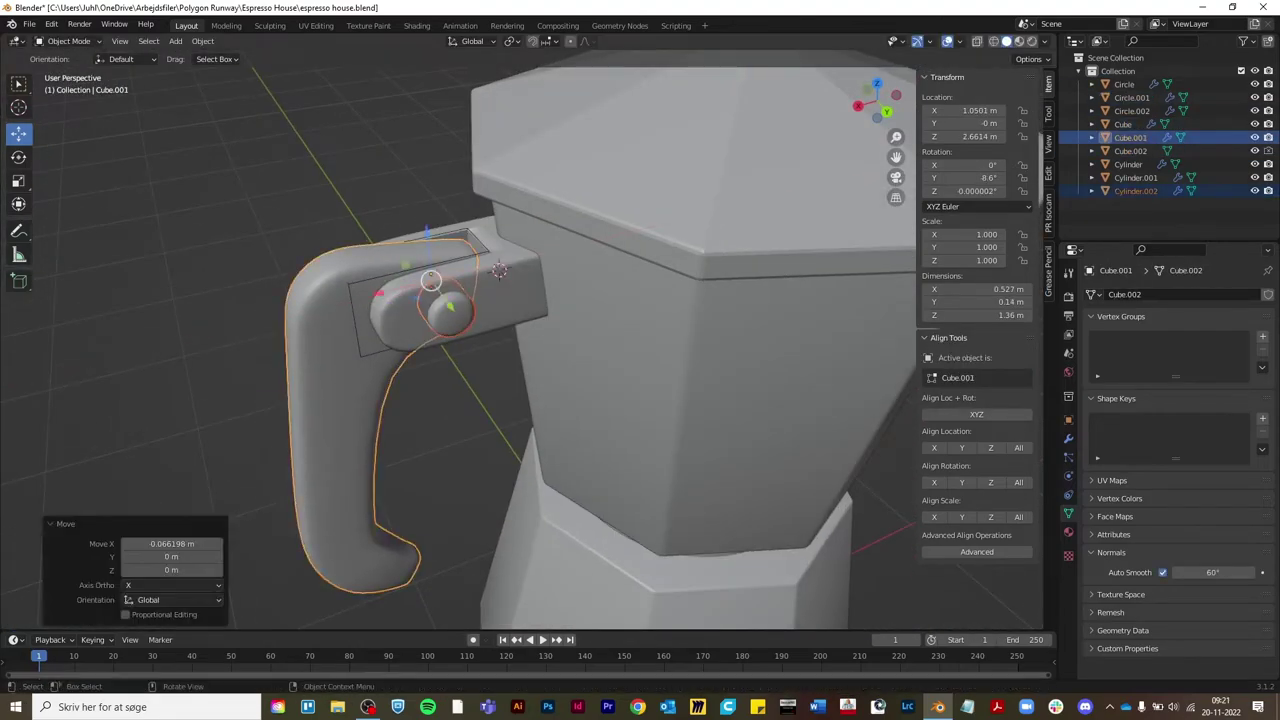
mouse_move(330, 400)
middle_down()
mouse_move(498, 254)
mouse_move(600, 260)
mouse_move(700, 235)
mouse_move(573, 220)
middle_up()
click(498, 254)
key(Tab)
key(alt+z)
key(Escape)
key(Tab)
scroll(600, 260, down, 4)
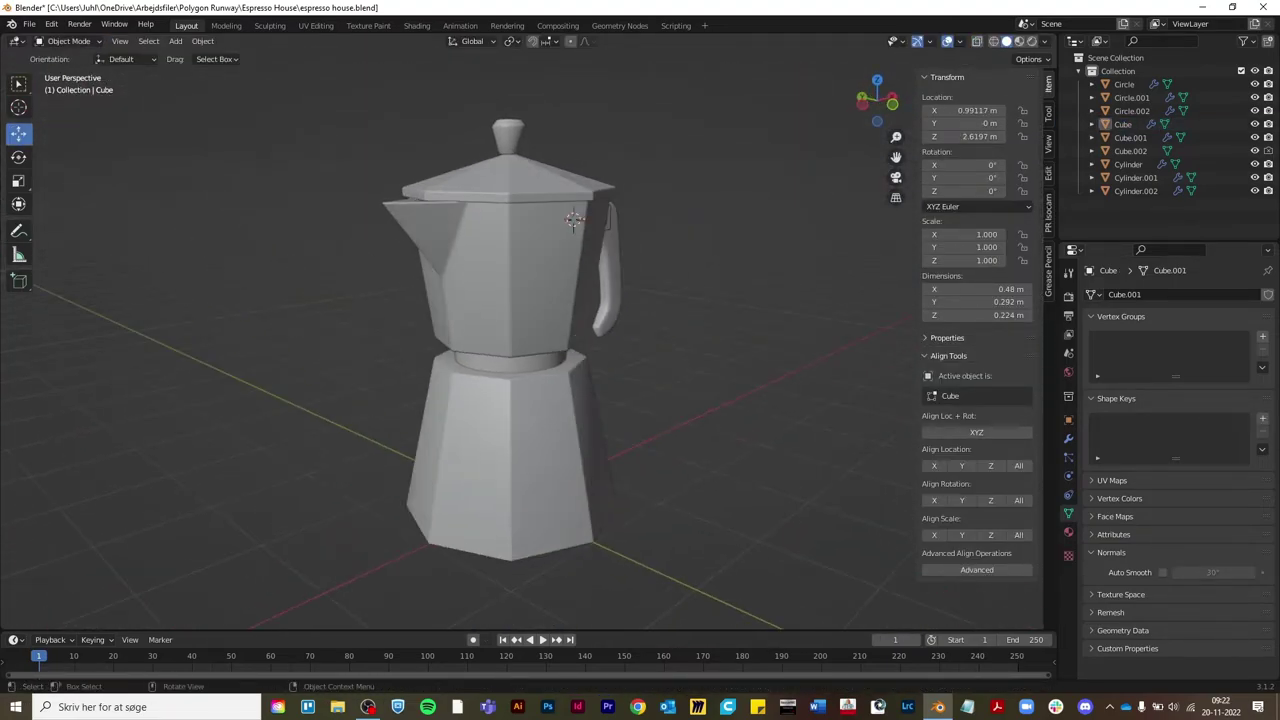
Snap the 3D cursor to the pot's base, deleting an accidentally added circle
click(510, 450)
middle_drag(510, 450, 634, 238)
key(Tab)
key(Tab)
key(shift+s)
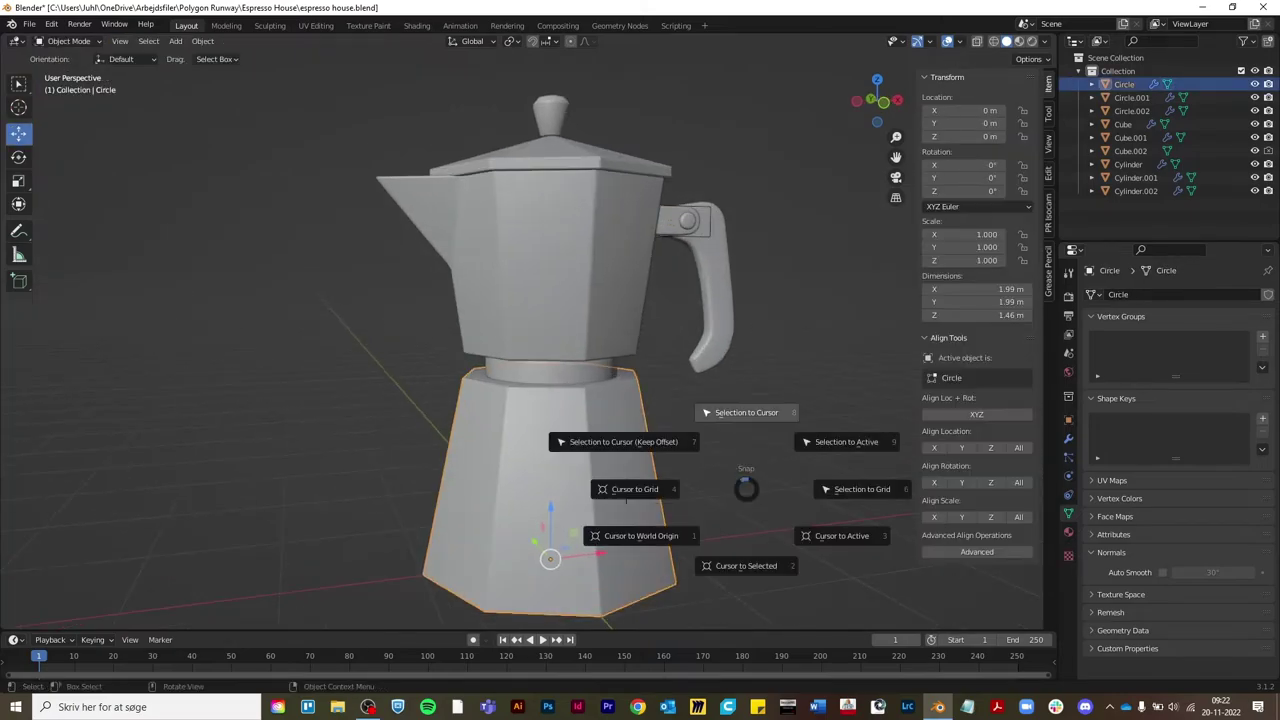
click(743, 563)
key(shift+a)
click(780, 160)
middle_drag(600, 450, 495, 502)
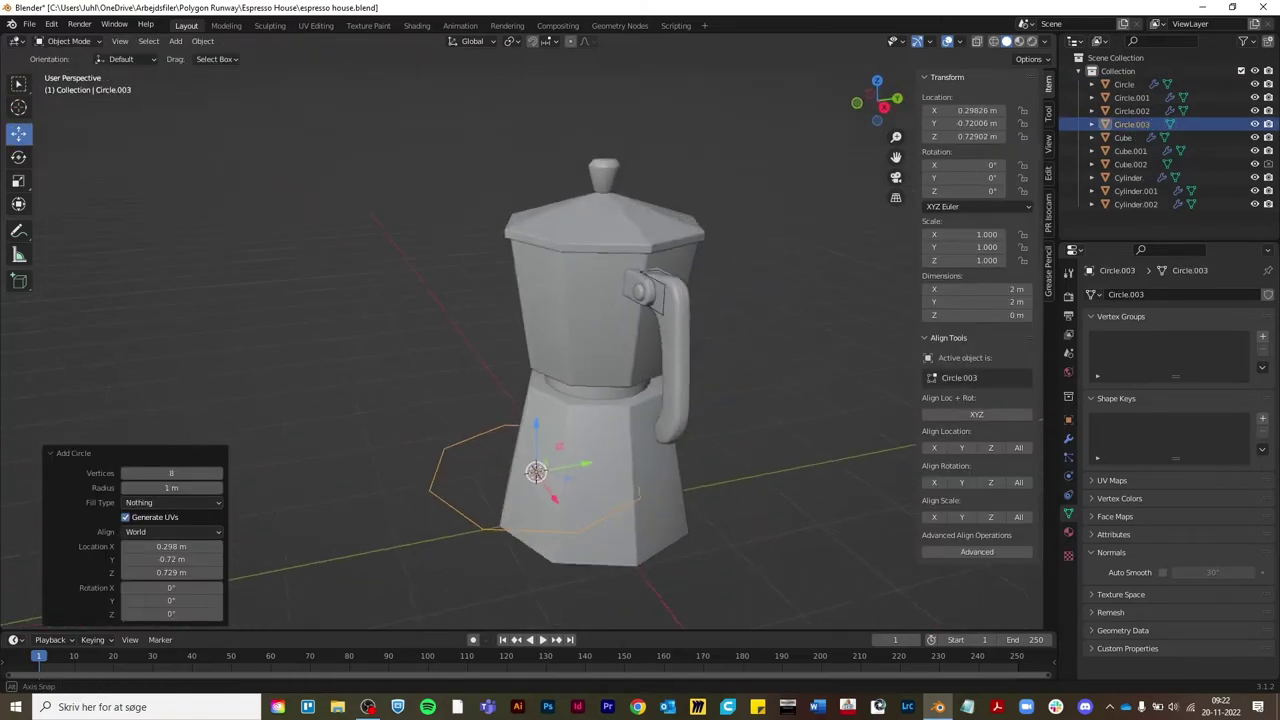
key(Delete)
Add a cylinder at the base and scale it down to 0.296
click(495, 502)
key(shift+s)
key(shift+a)
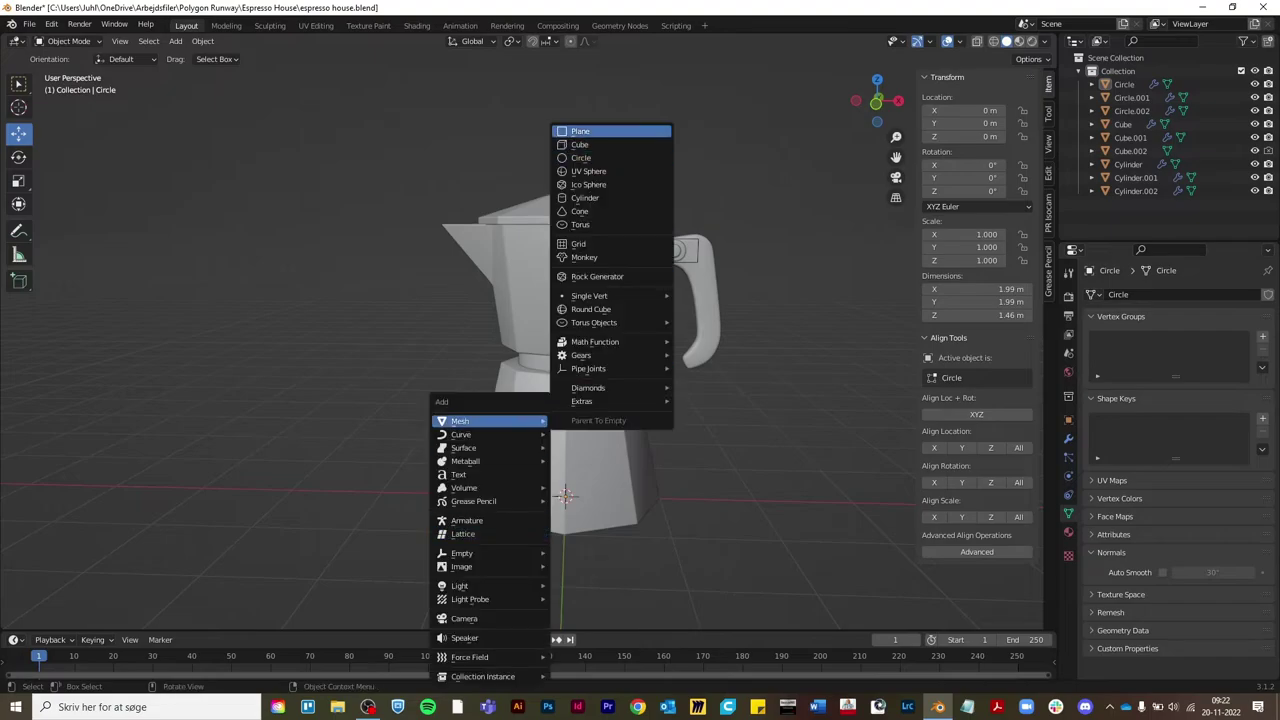
click(580, 213)
key(Tab)
key(s)
click(572, 523)
key(alt+z)
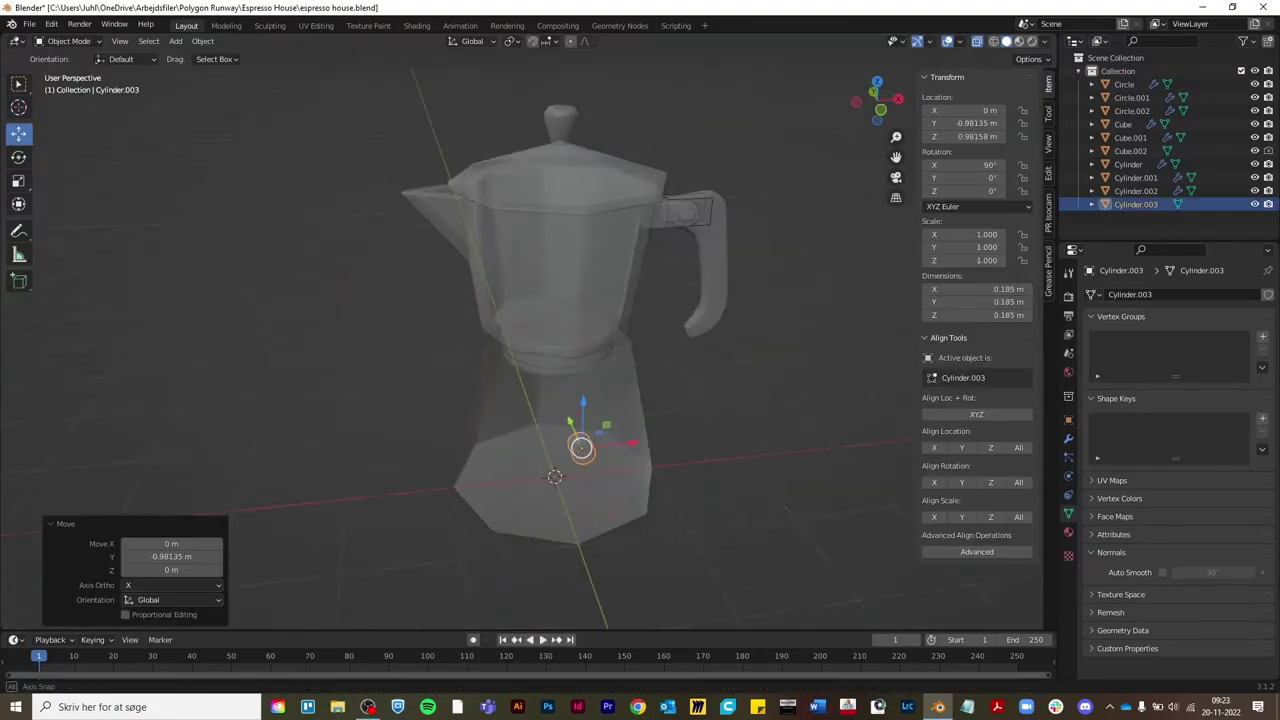
Move the small cylinder onto the side of the pot's base
key(g)
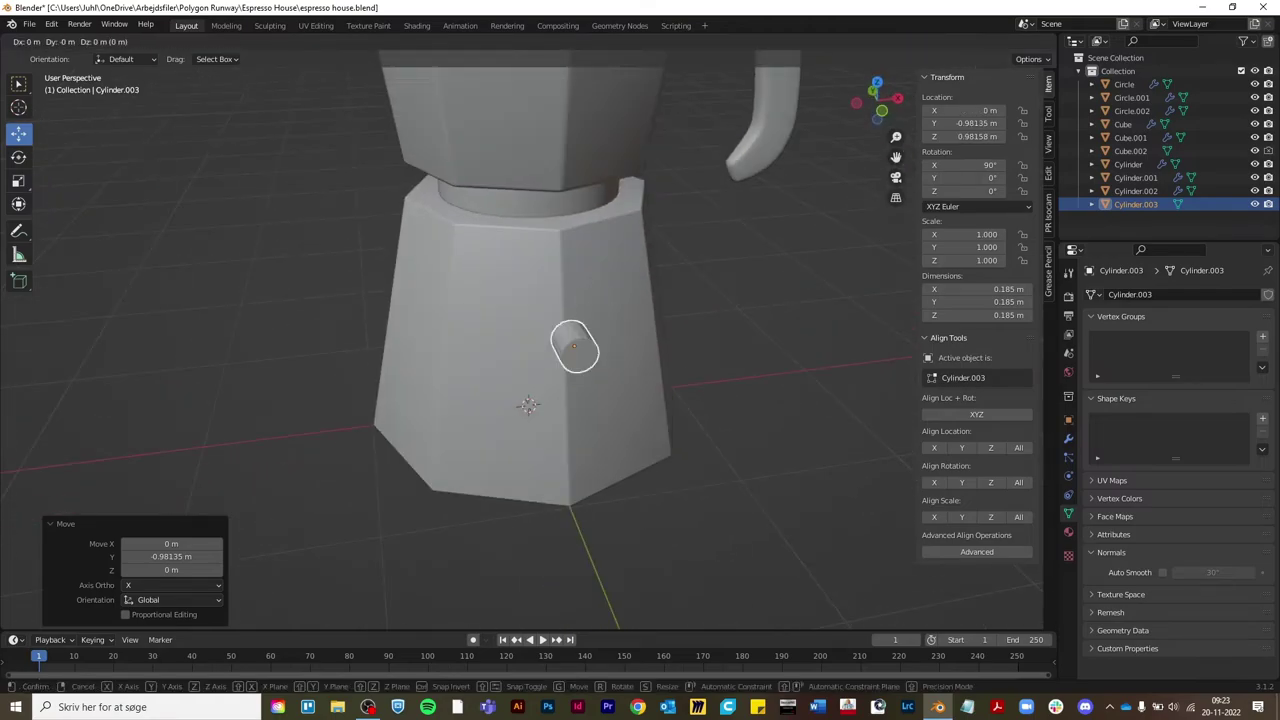
key(g)
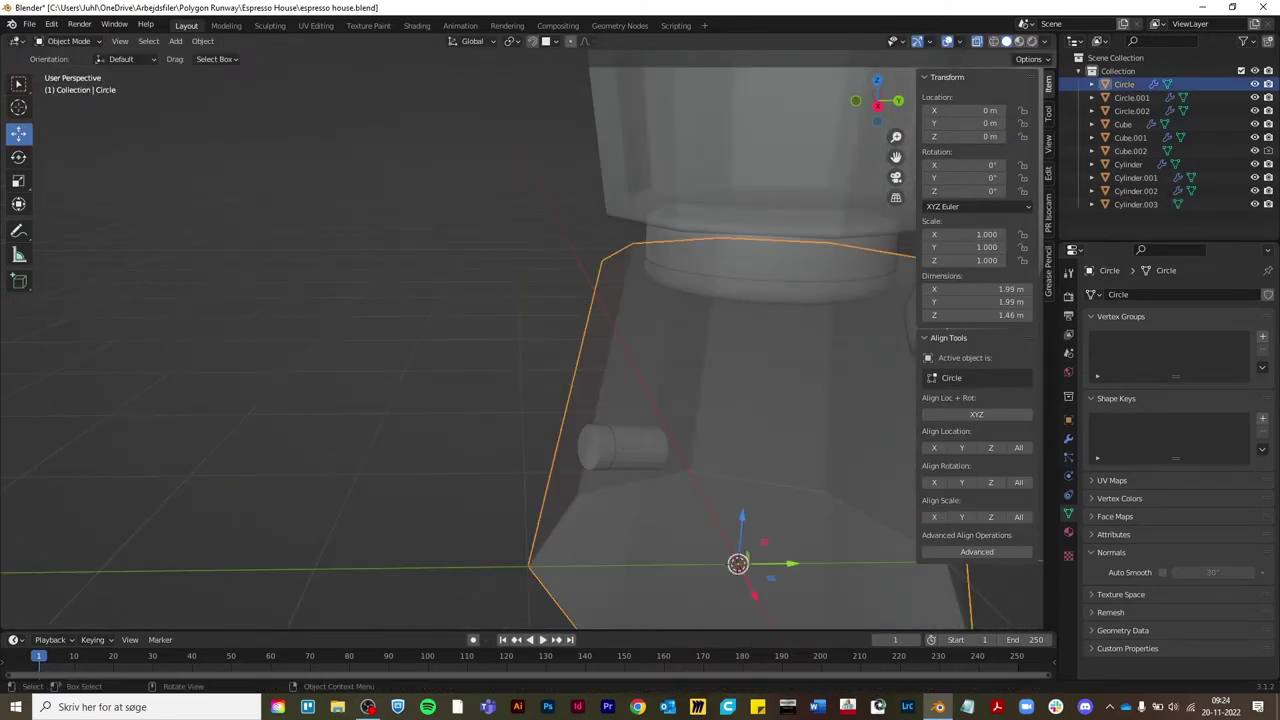
click(615, 447)
key(alt+z)
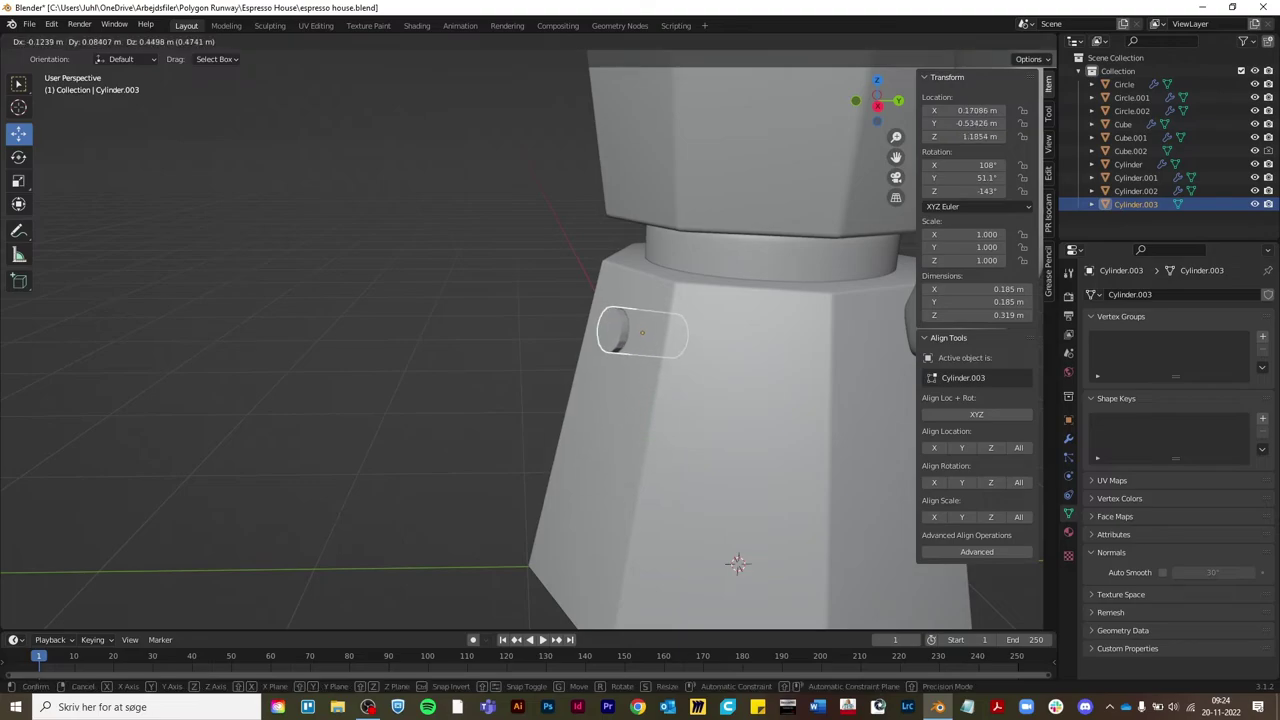
key(Return)
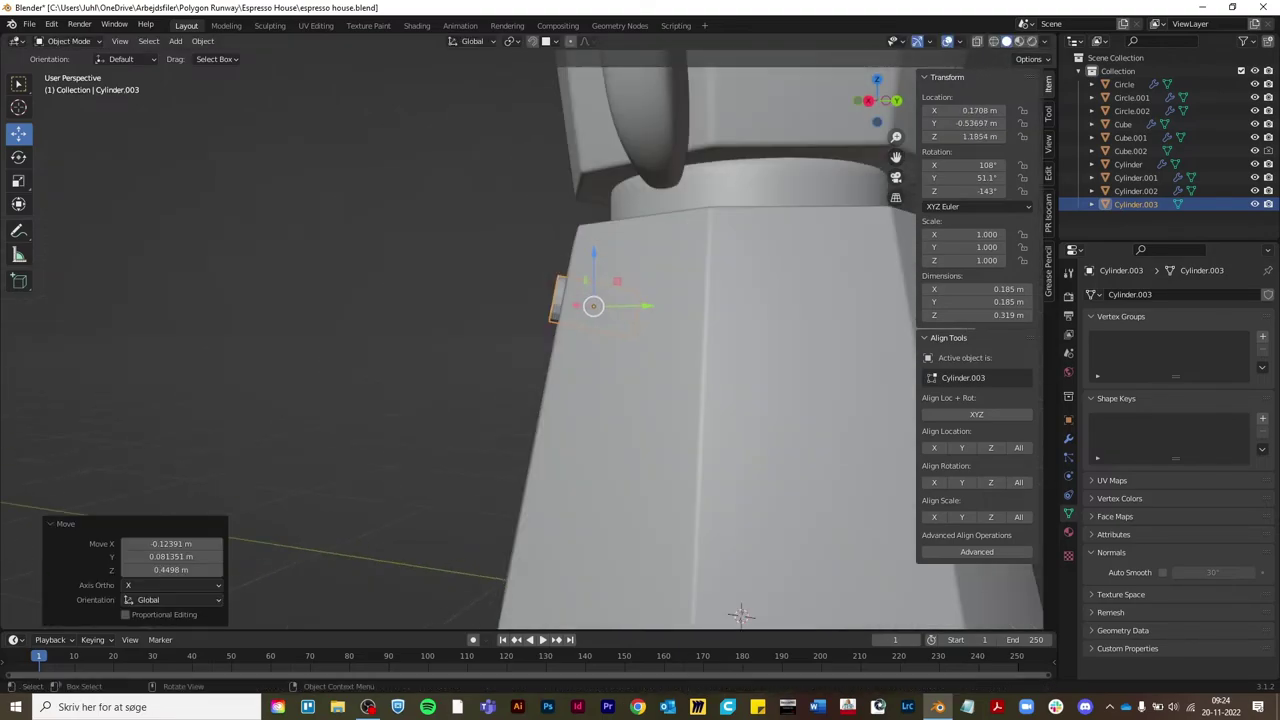
middle_drag(535, 466, 614, 457)
key(KP_7)
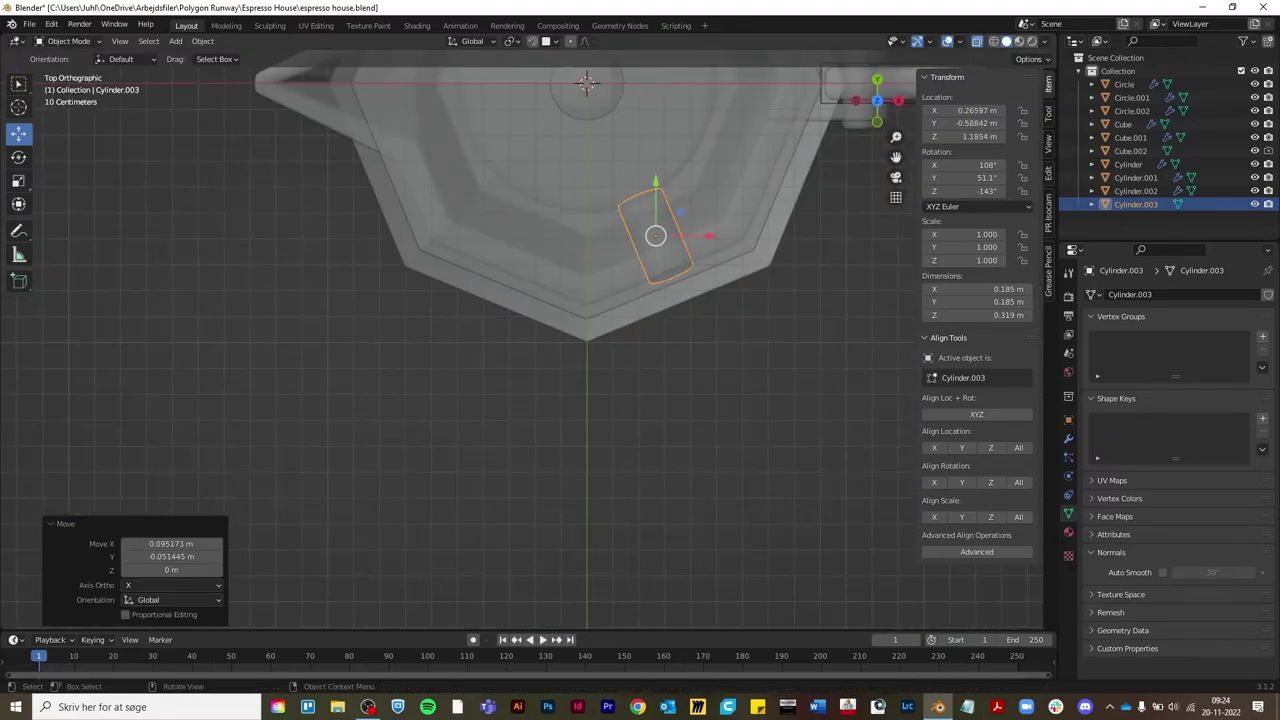
middle_drag(560, 400, 570, 462)
Lower the valve cylinder vertically and verify its placement from the top view
key(g)
key(z)
click(570, 462)
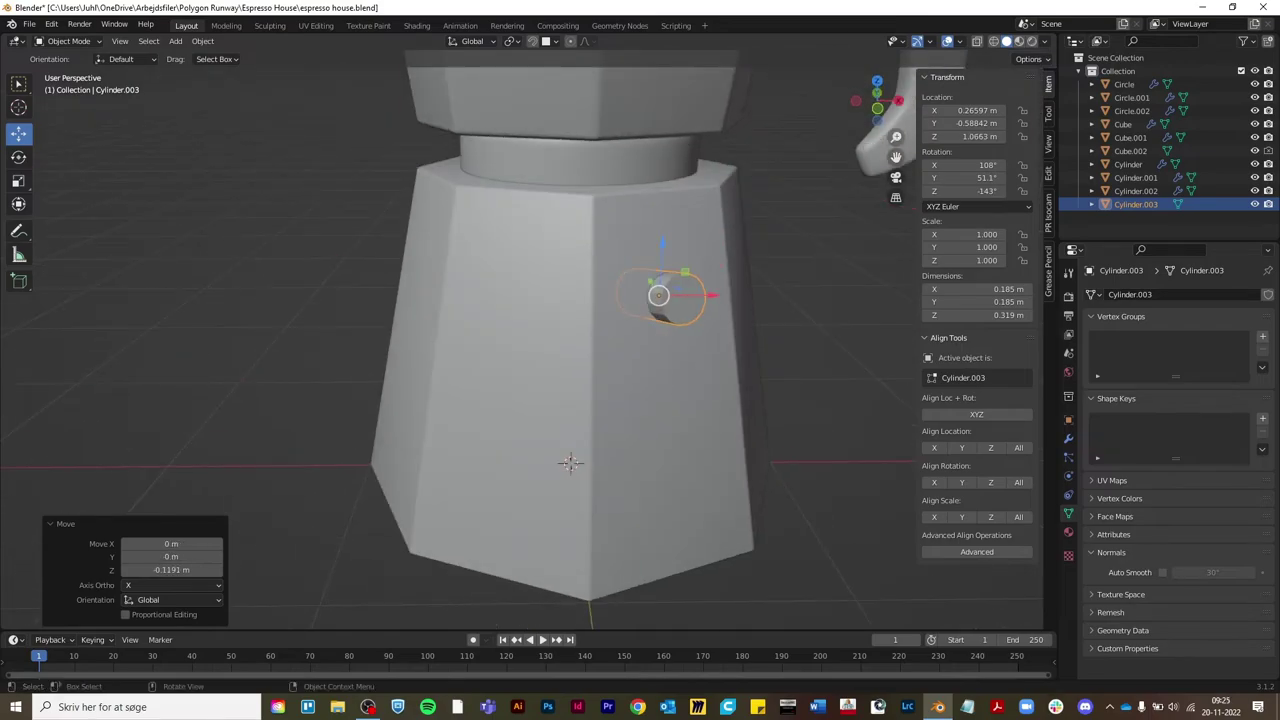
scroll(570, 462, up, 3)
key(KP_7)
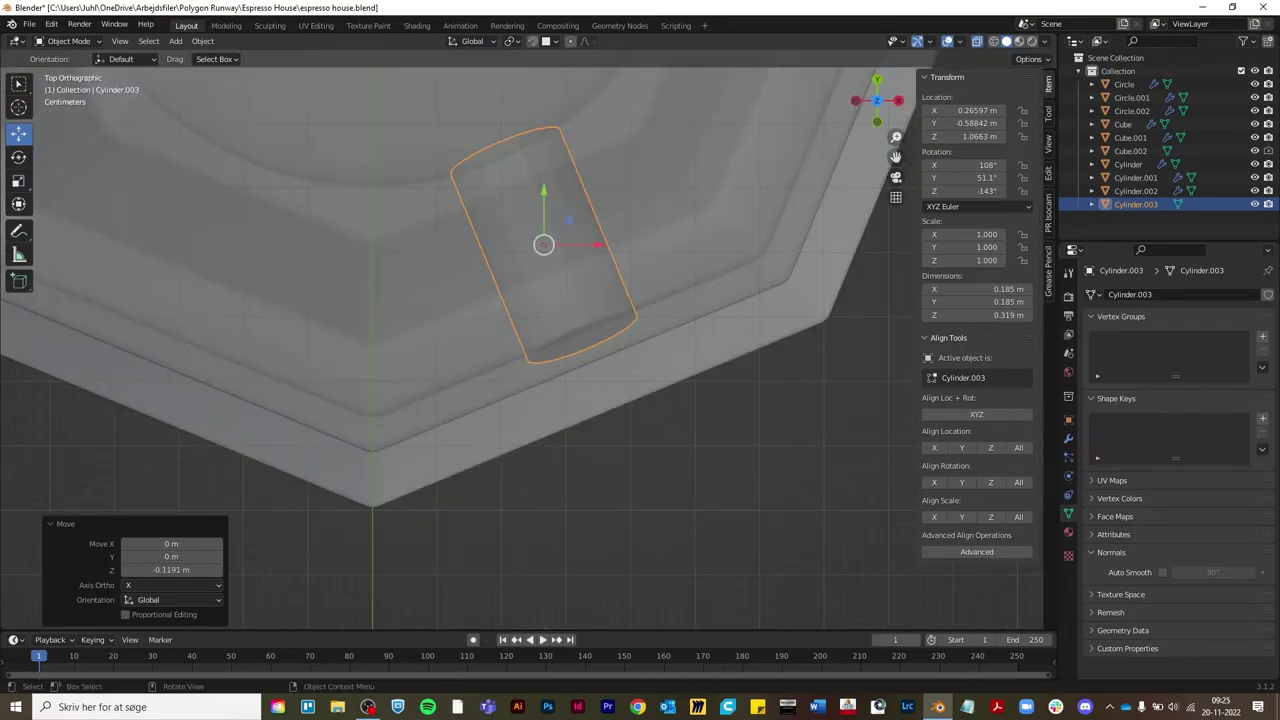
mouse_move(520, 350)
middle_down()
mouse_move(560, 300)
mouse_move(600, 280)
middle_up()
Inset and extrude the valve's end face, then add an edge loop for a stepped nozzle
key(Tab)
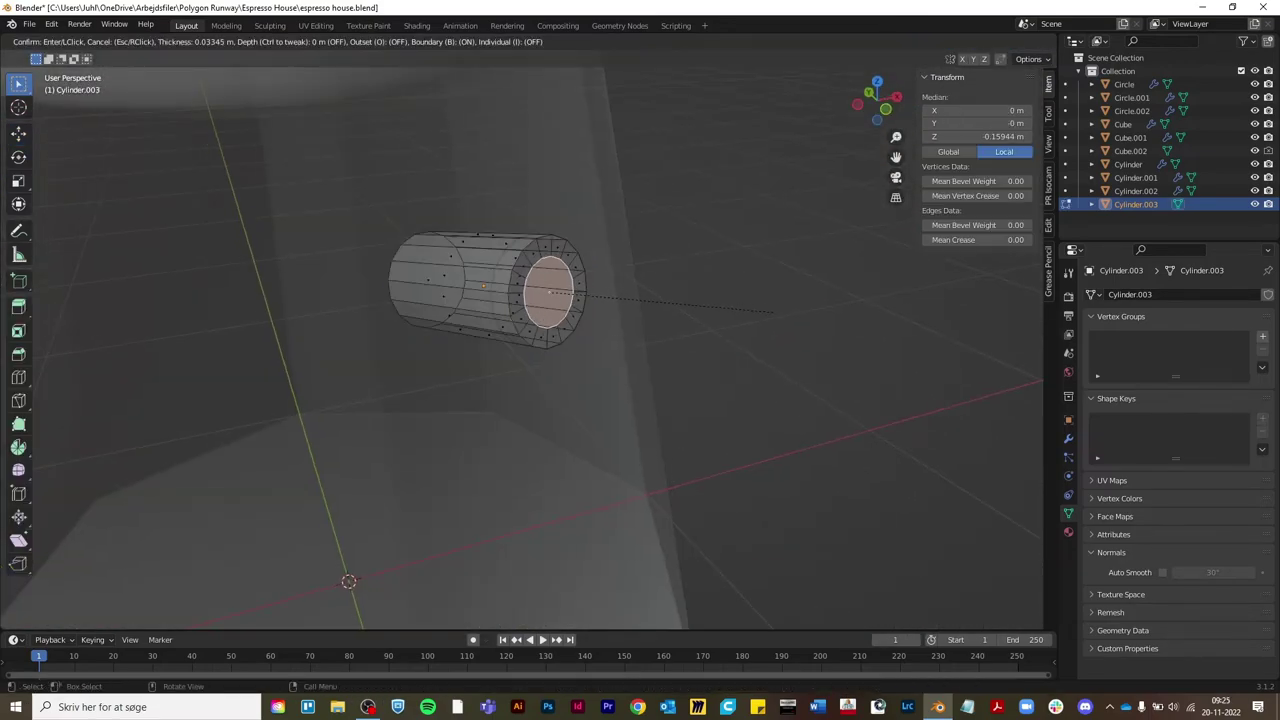
click(773, 312)
key(e)
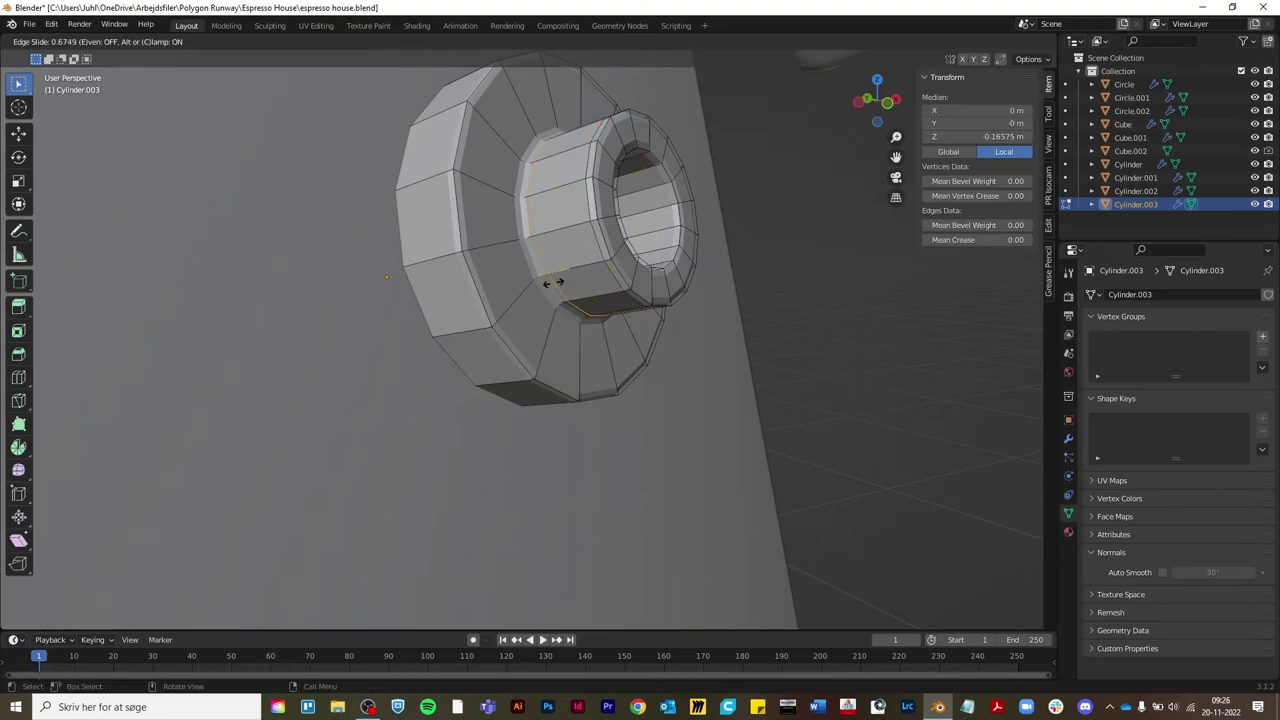
click(550, 283)
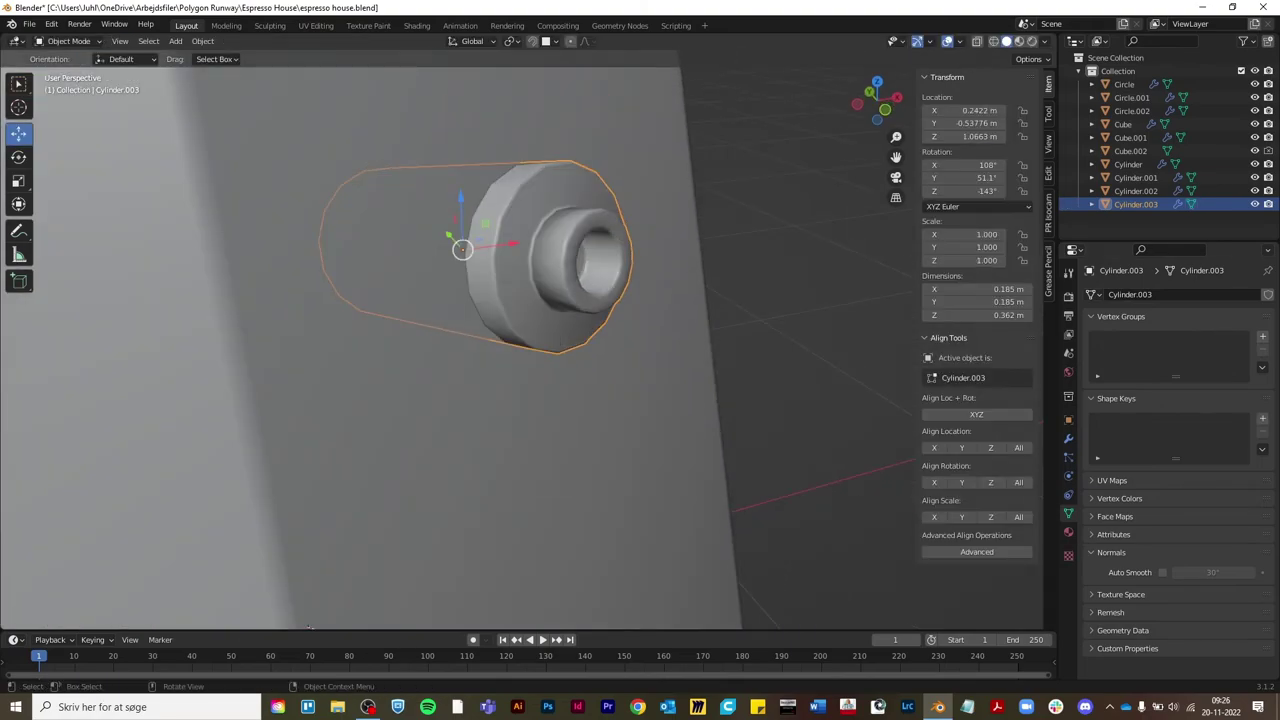